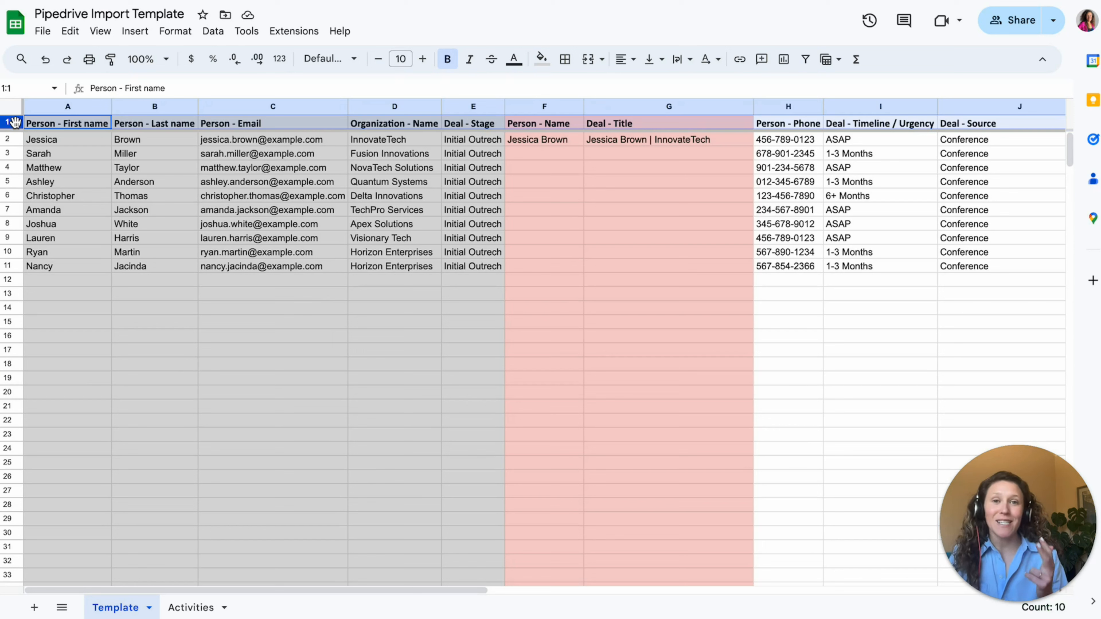
- Select the first sample contact's row, then switch to Pipedrive's Deals board and open its additional tools list
left_click(8, 140)
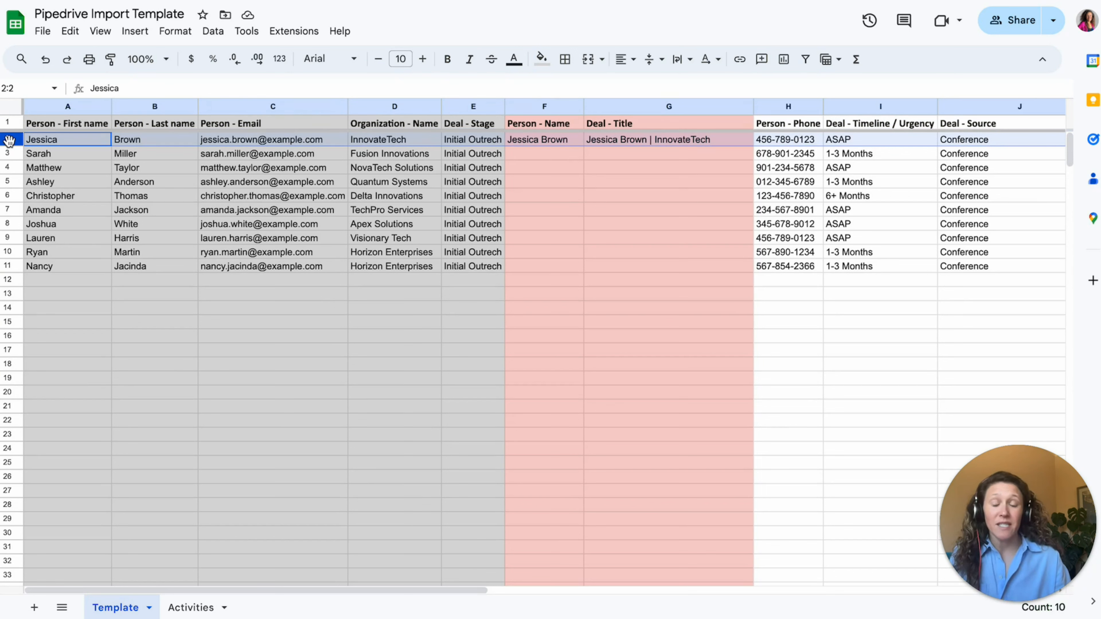
mouse_move(206, 184)
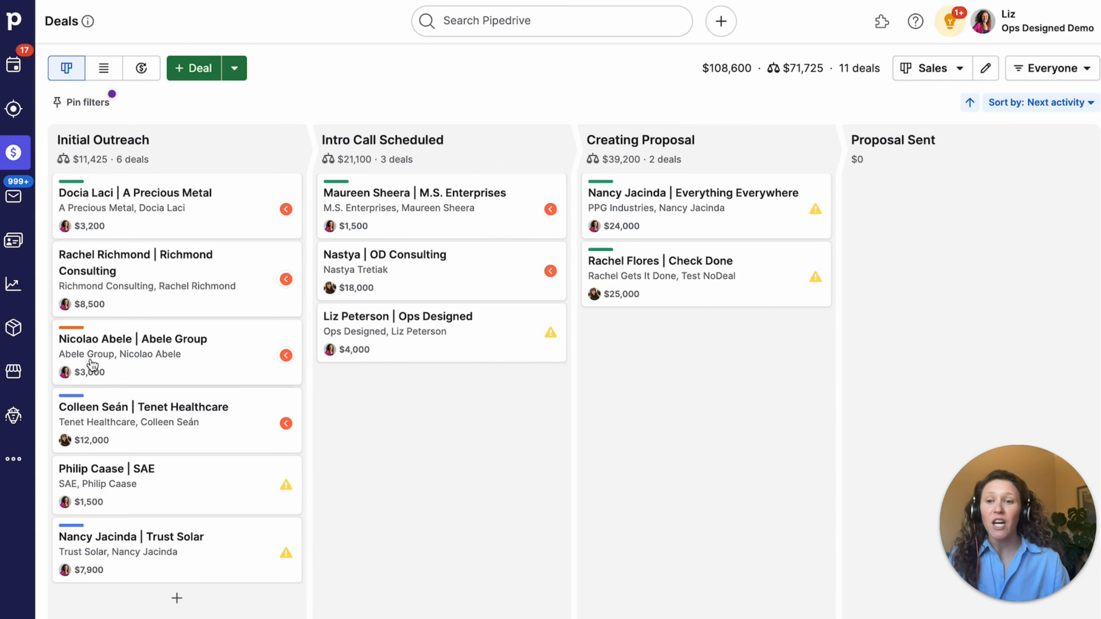
left_click(14, 462)
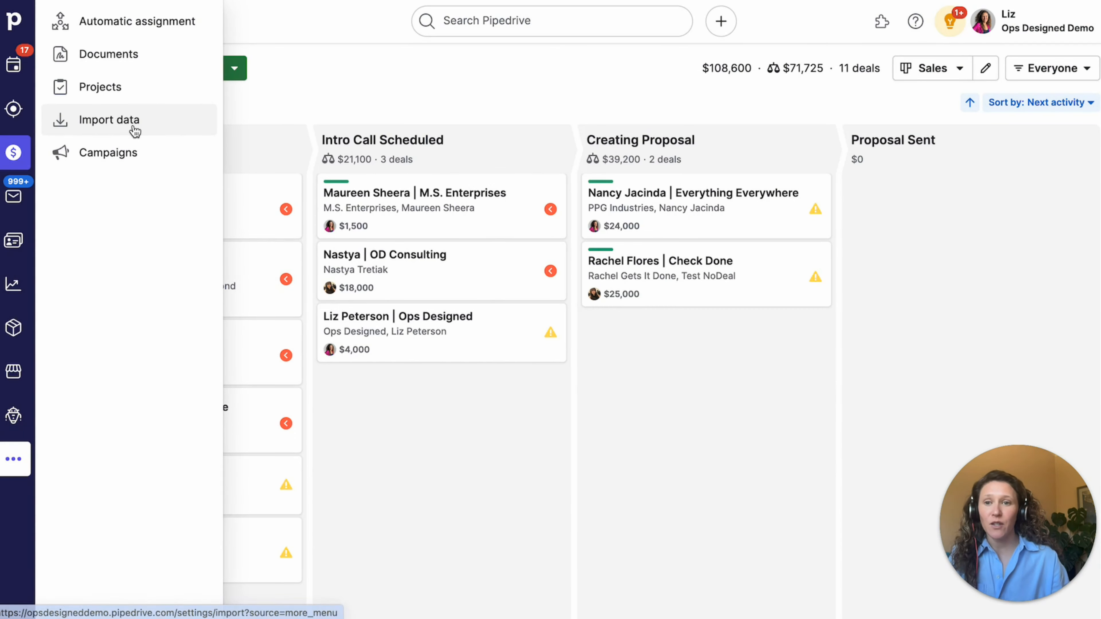
- Open Pipedrive's Import data page, choose From a spreadsheet, and highlight the sample file guidance
left_click(136, 125)
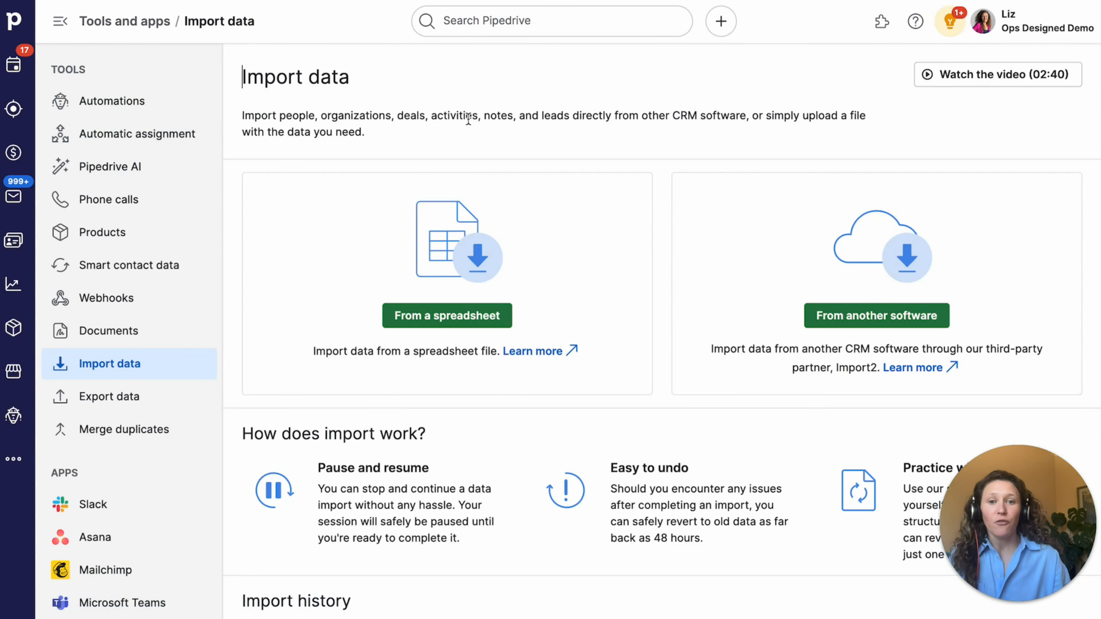
scroll(451, 213, "down", 3)
left_click(434, 193)
left_click(278, 178)
left_click_drag(278, 179, 596, 325)
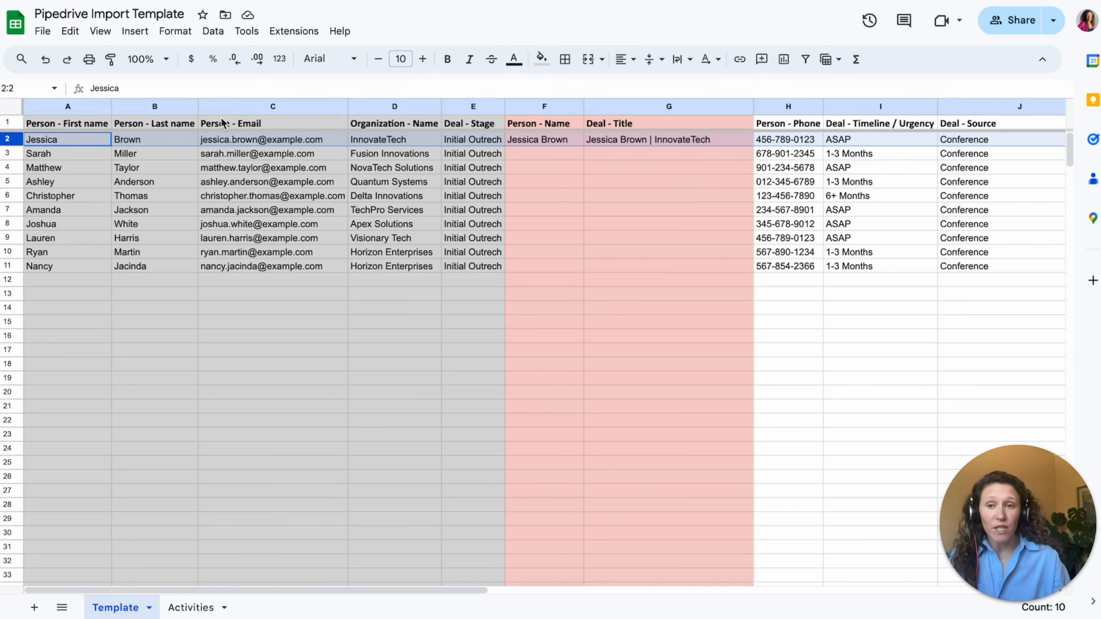
left_click(191, 154)
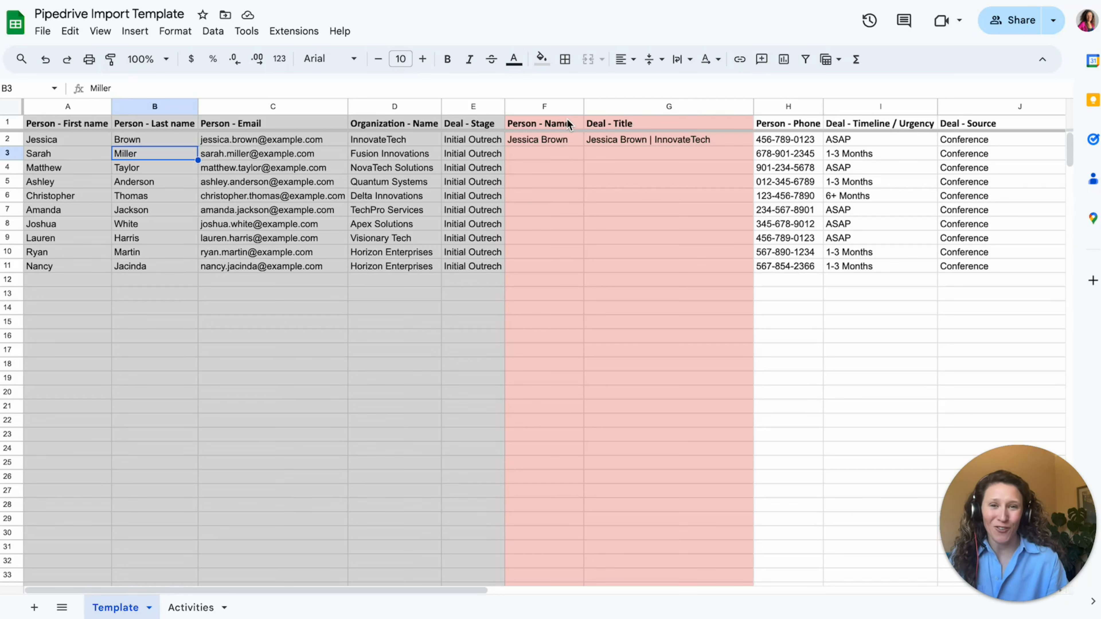
left_click(70, 168)
left_click(13, 139)
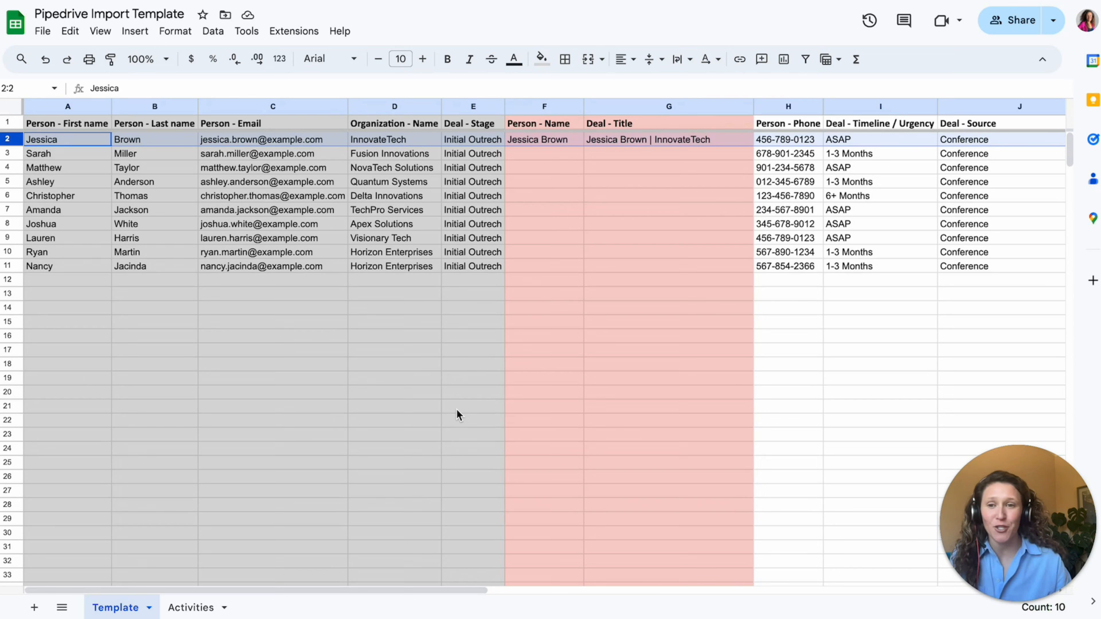
left_click(437, 405)
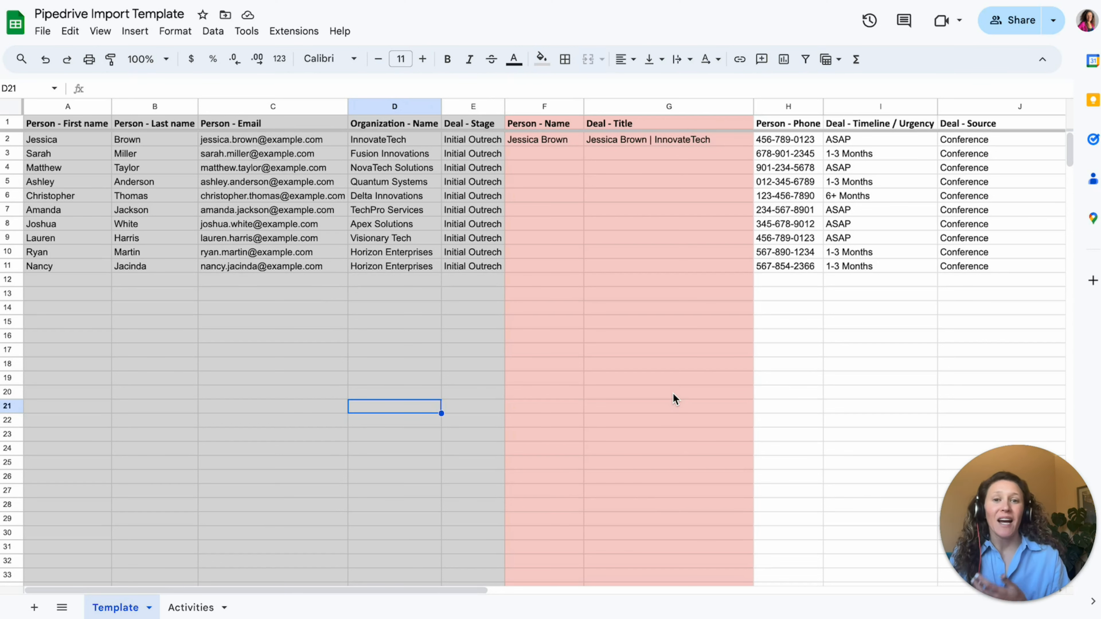
left_click_drag(92, 108, 453, 107)
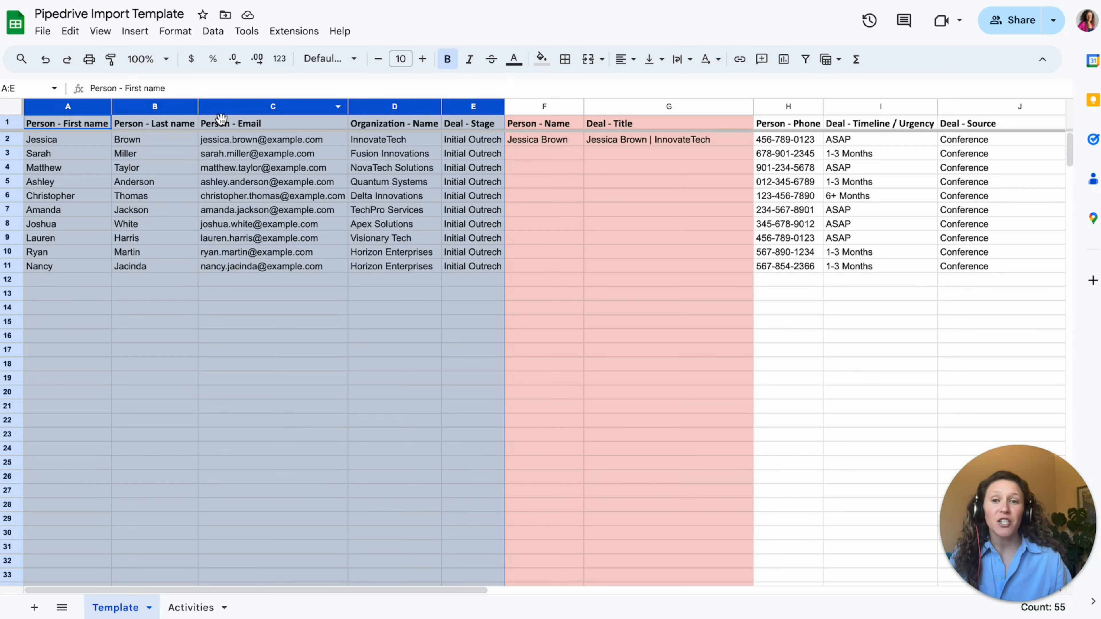
mouse_move(241, 158)
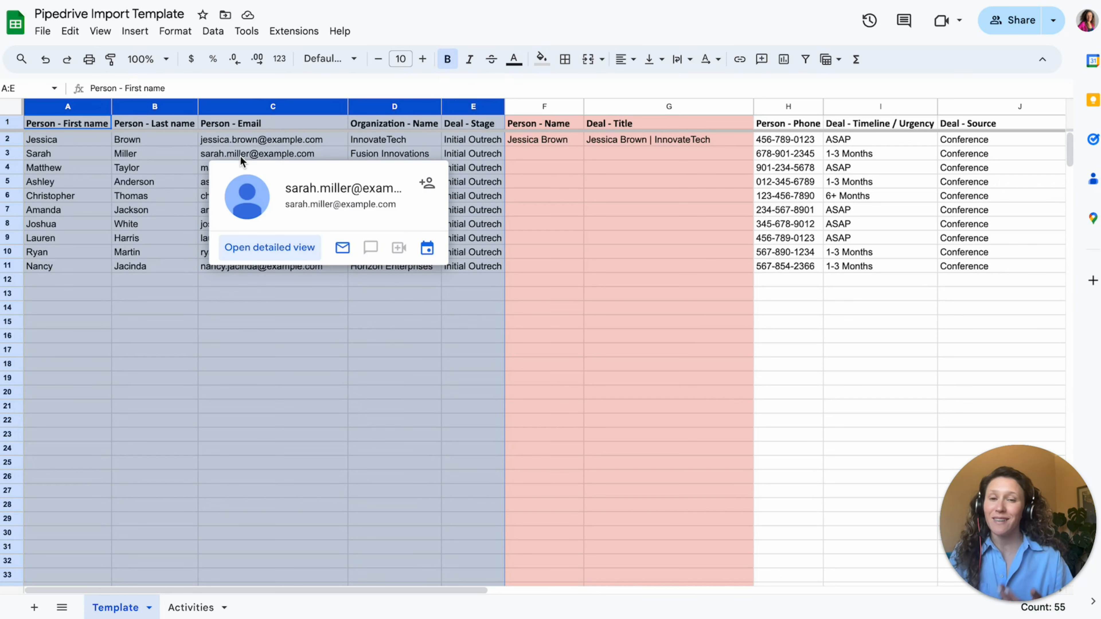
left_click(373, 377)
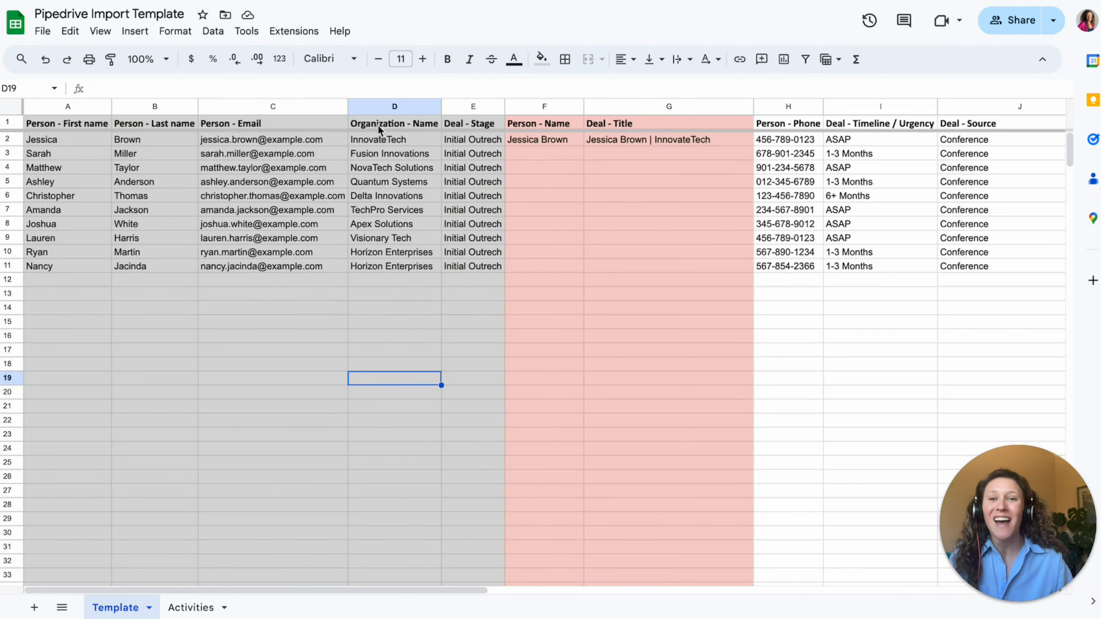
left_click(377, 104)
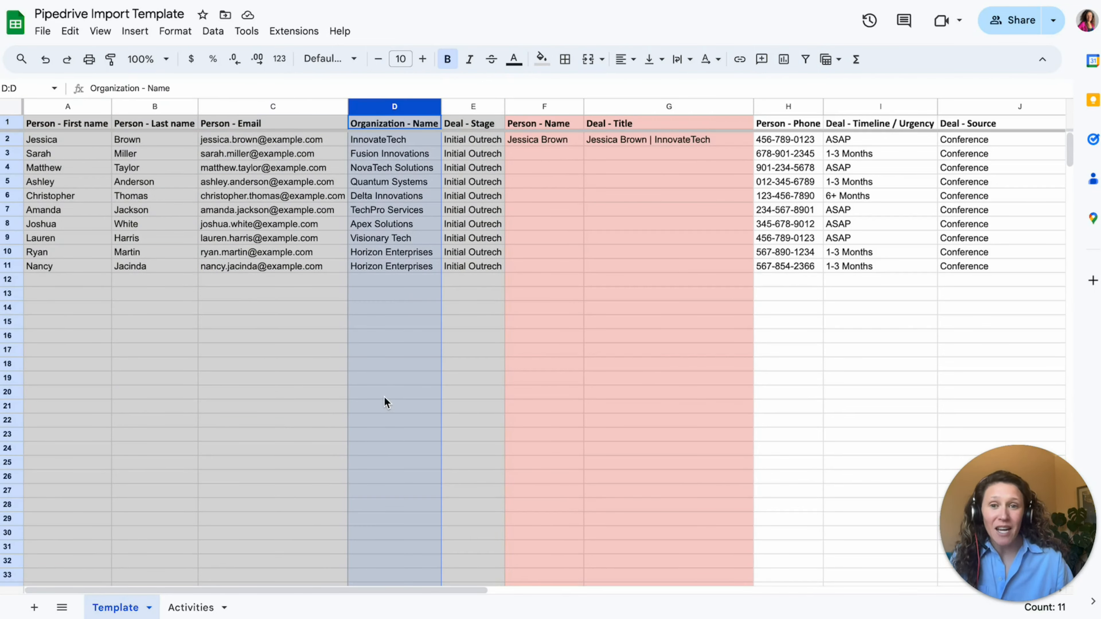
left_click(466, 106)
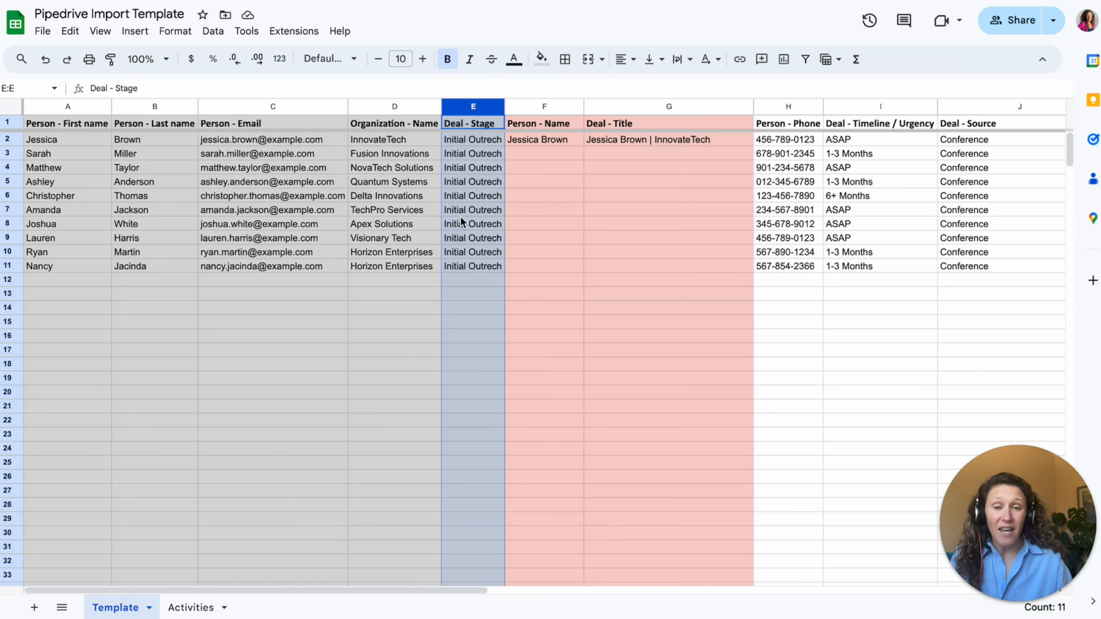
left_click_drag(651, 106, 560, 105)
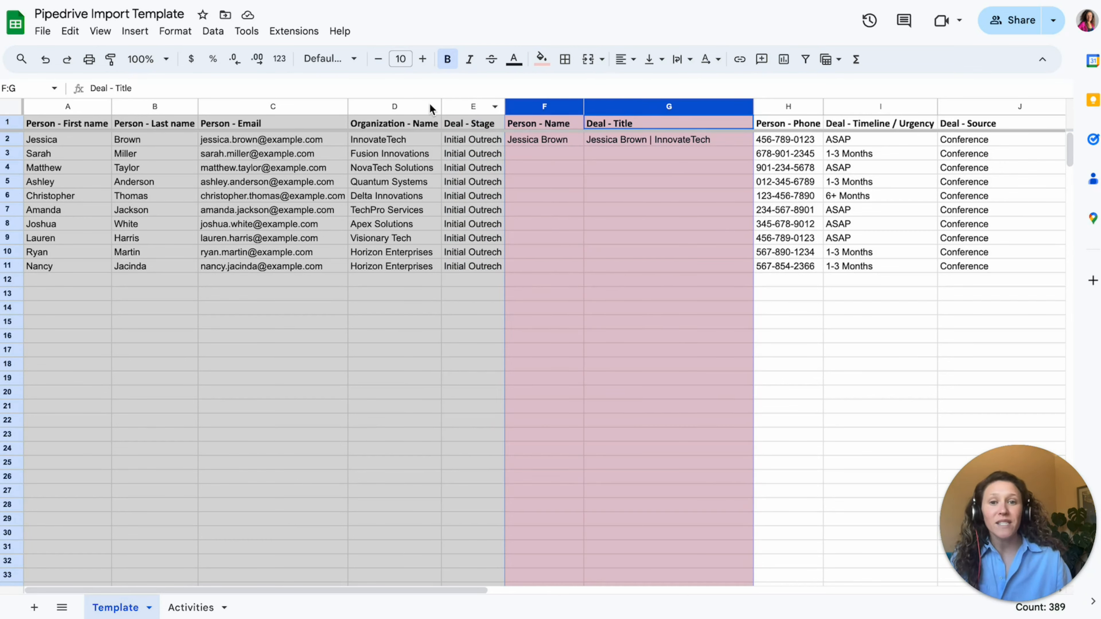
left_click(591, 223)
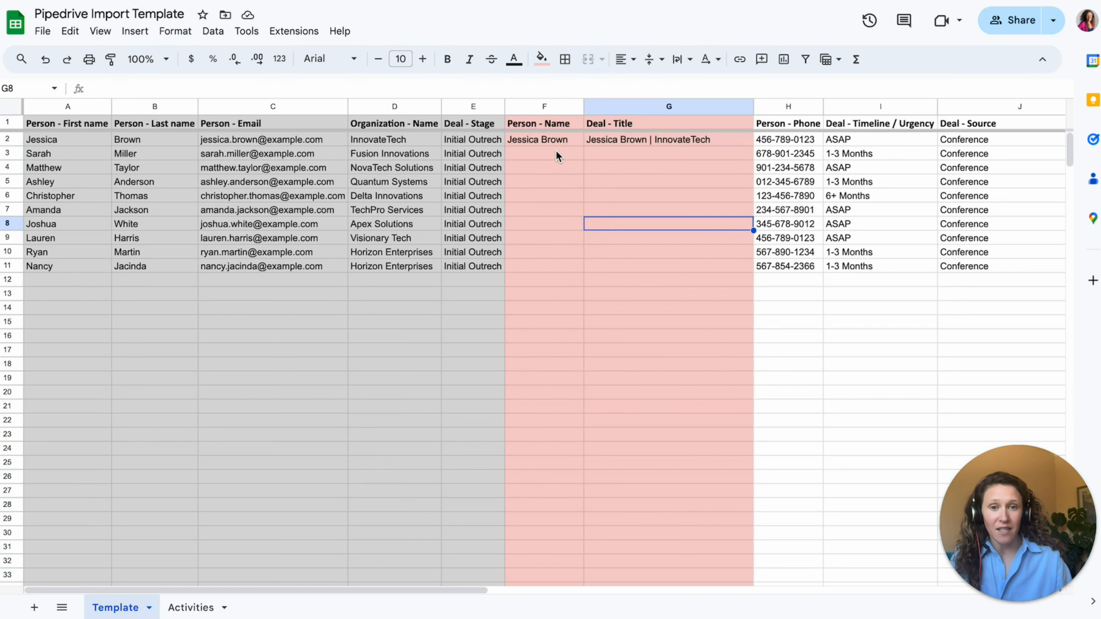
left_click_drag(554, 139, 598, 140)
- Fill the F2:G2 name and title formulas down to row 11, then review the CONCATENATE formula in G2
left_click_drag(753, 146, 741, 265)
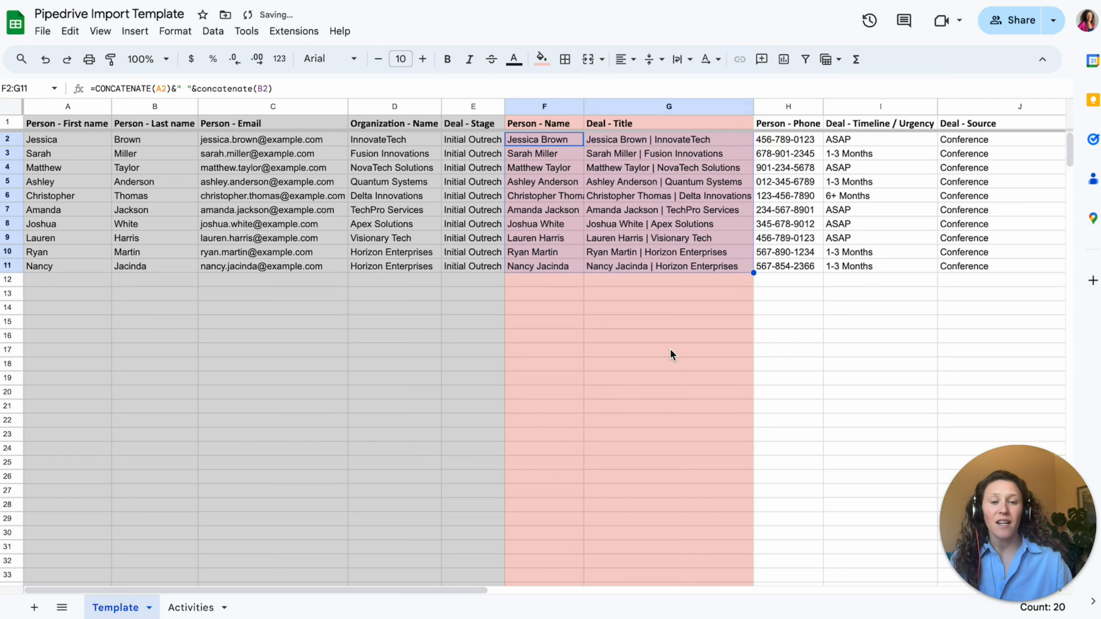
left_click(564, 173)
left_click(561, 141)
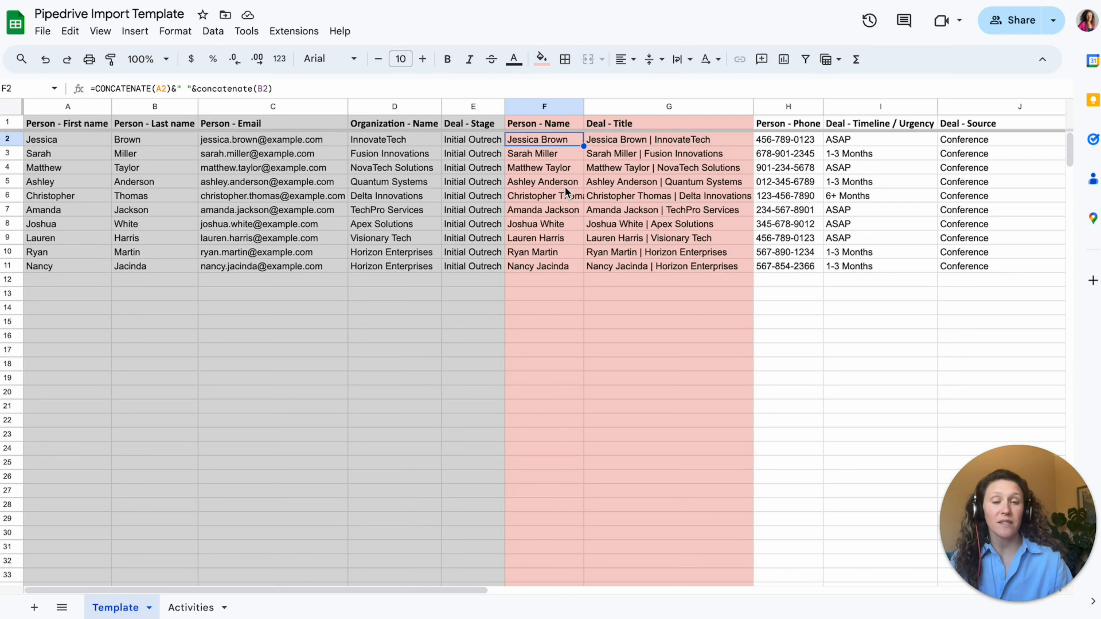
key("Right")
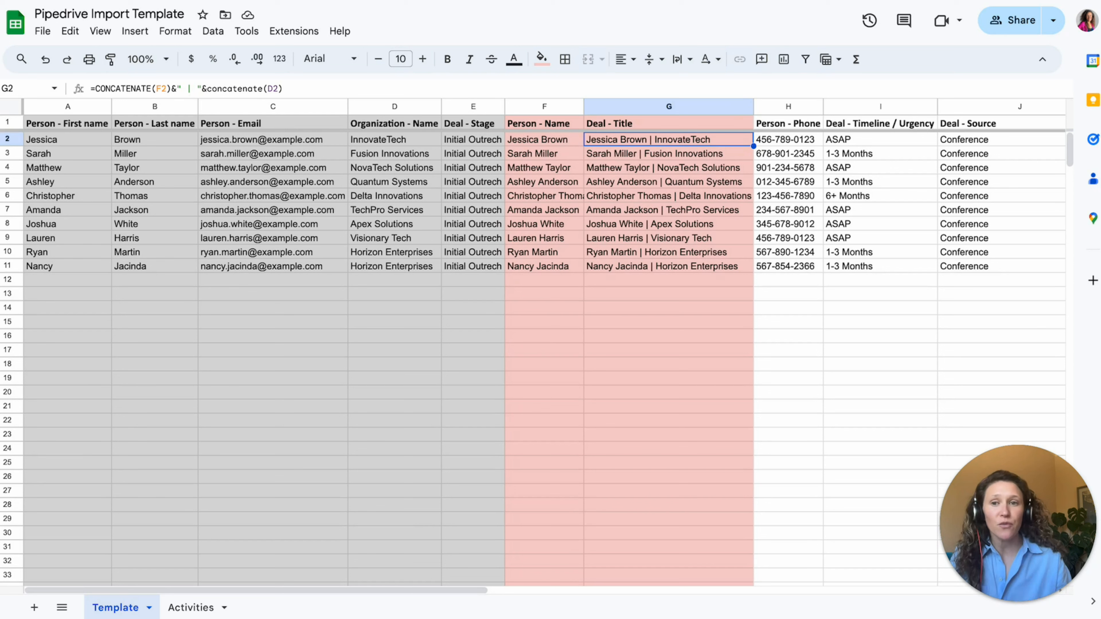
left_click(293, 92)
triple_click(294, 92)
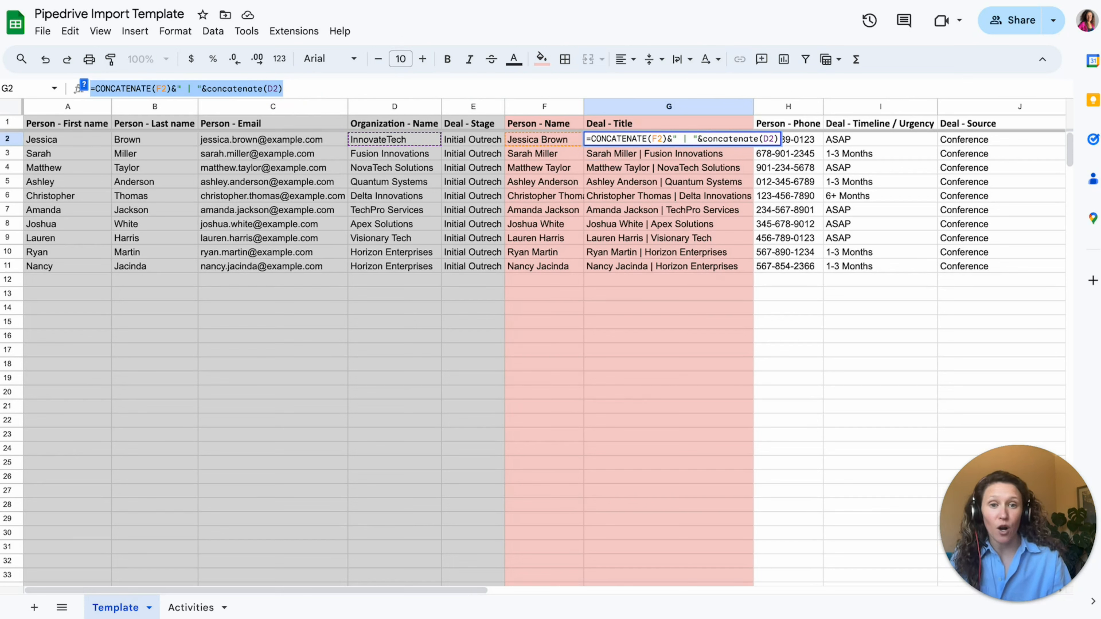
key("Return")
key("Up")
key("Right")
key("Right")
key("Right")
key("Right")
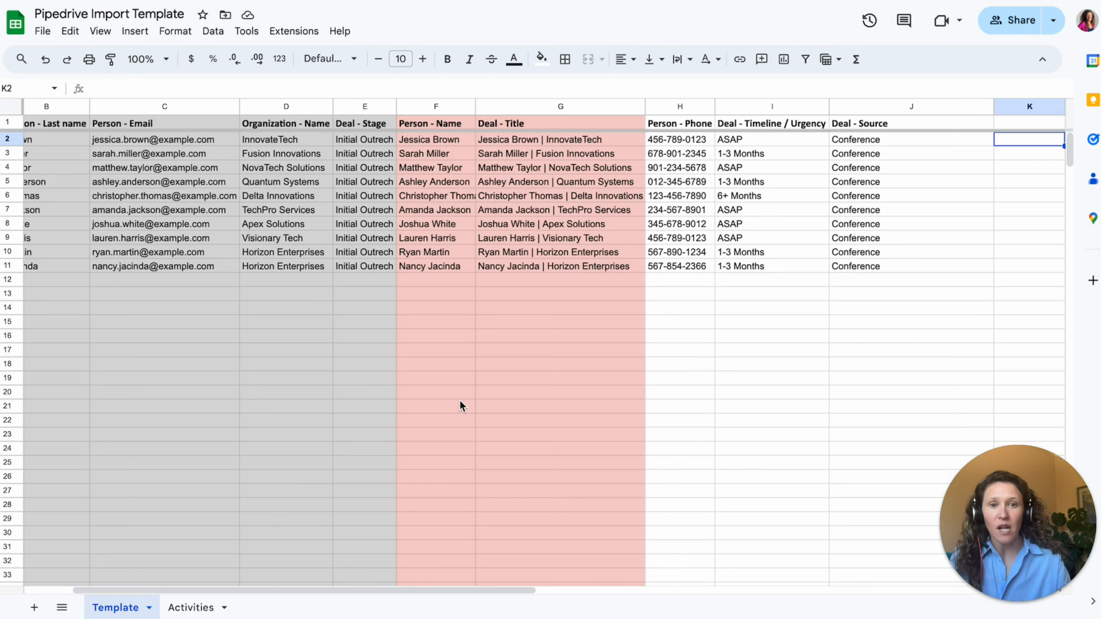
left_click(676, 109)
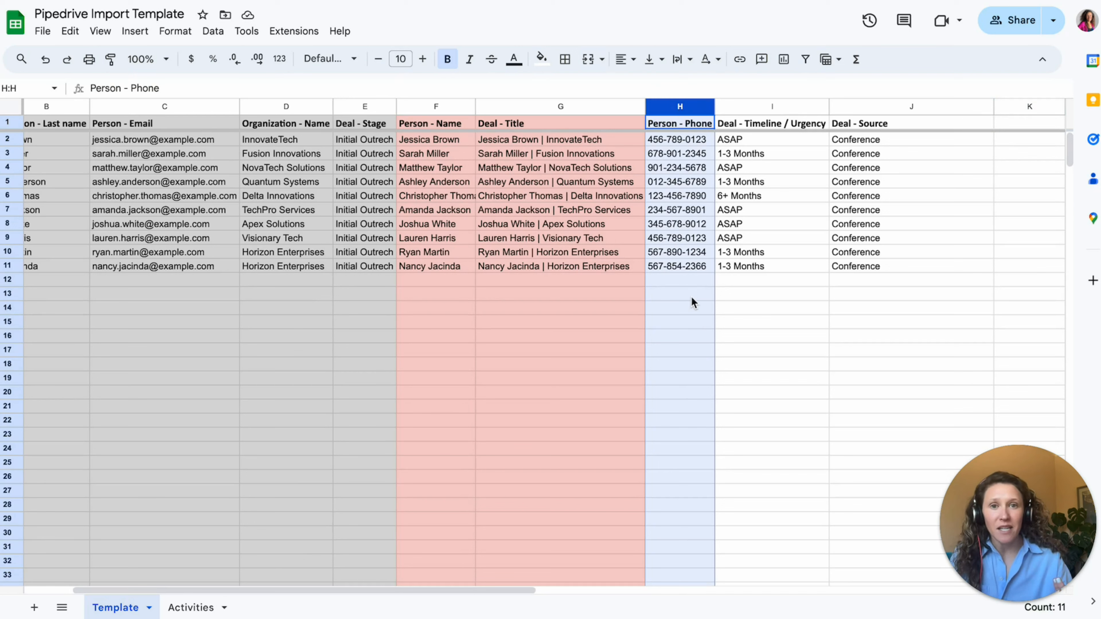
left_click_drag(772, 108, 843, 108)
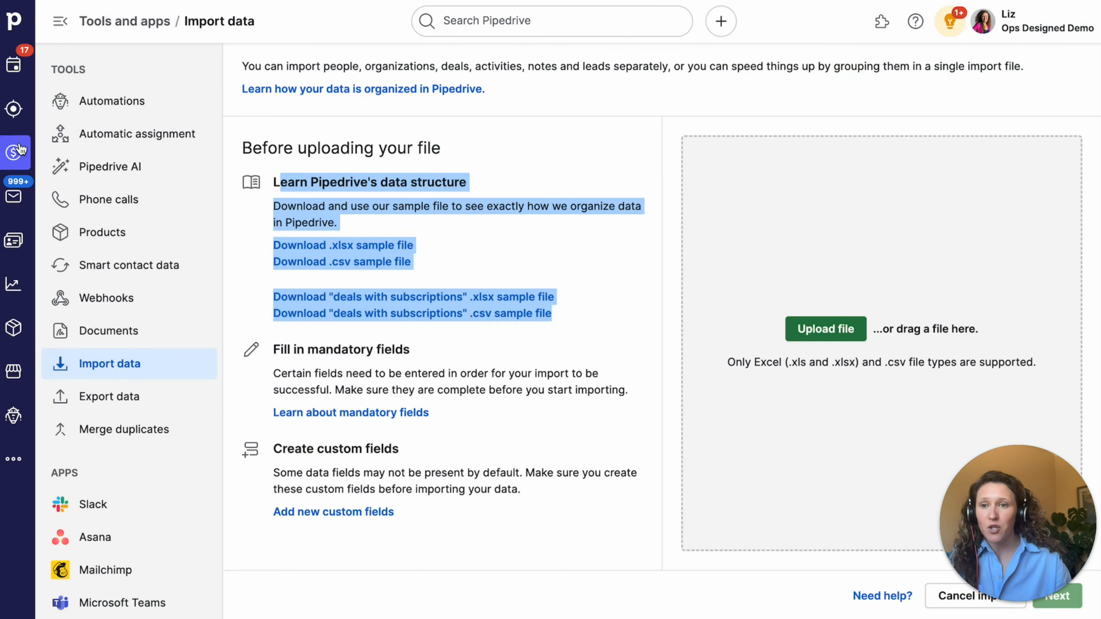
left_click(1016, 26)
- Open Company settings > Data fields and show the fields for leads and deals
left_click(1008, 171)
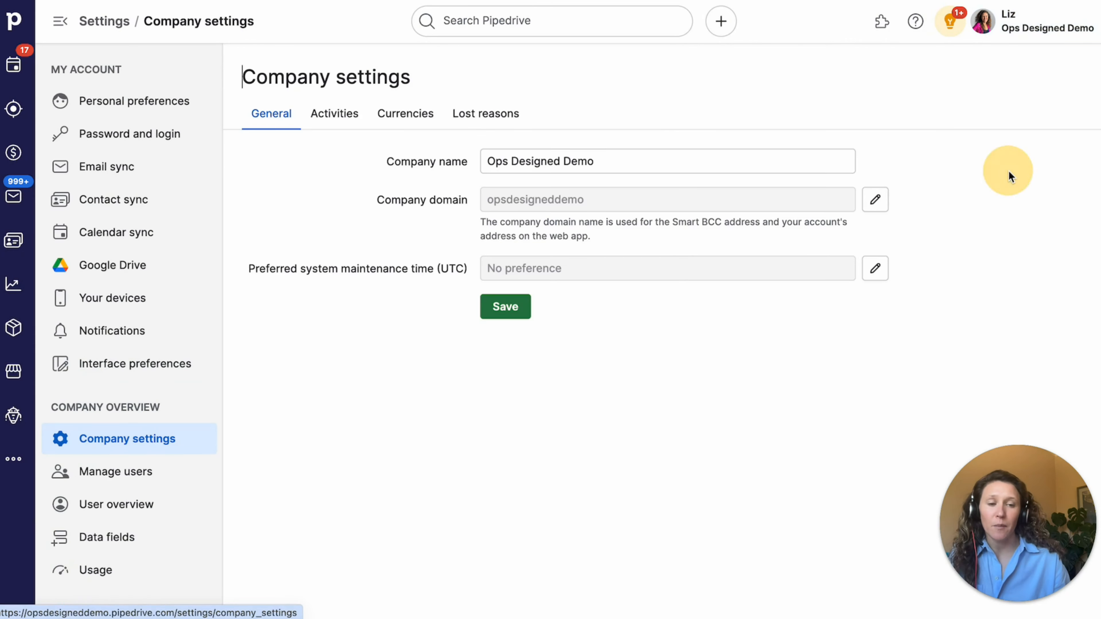
left_click(132, 537)
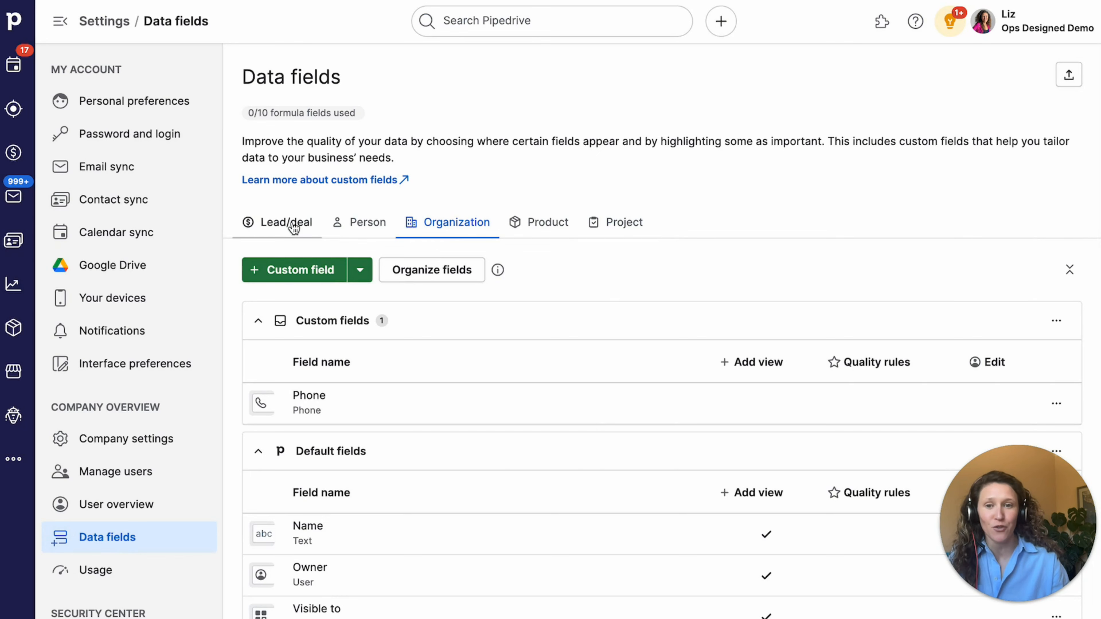
left_click(279, 223)
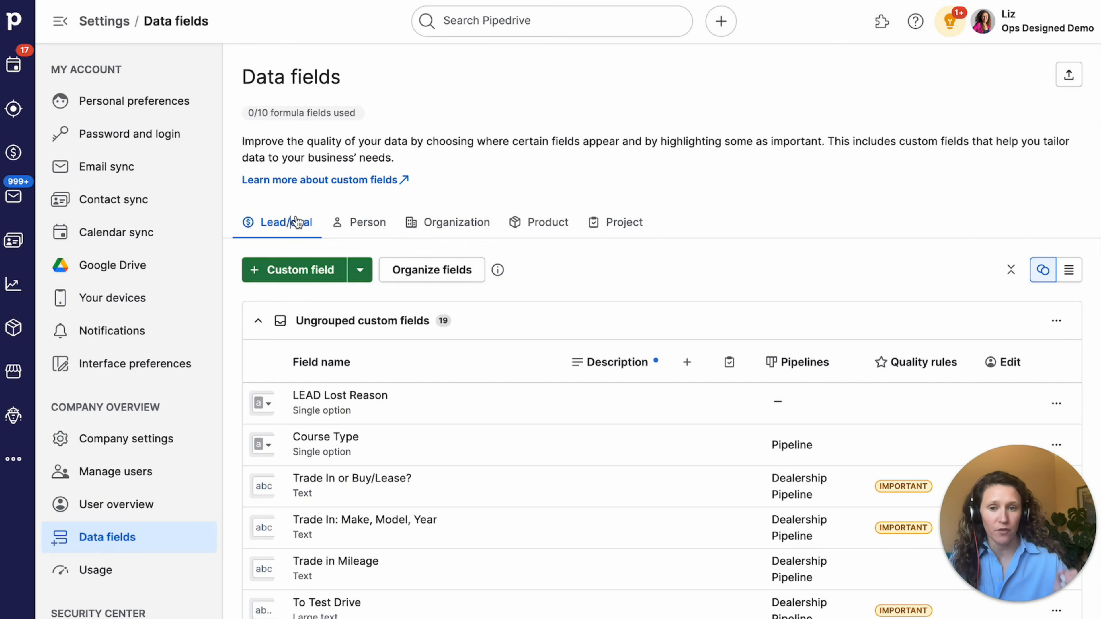
- Scroll the deal fields past Form Details and Intro Call to the Default fields section
scroll(580, 276, "down", 1)
scroll(580, 275, "up", 1)
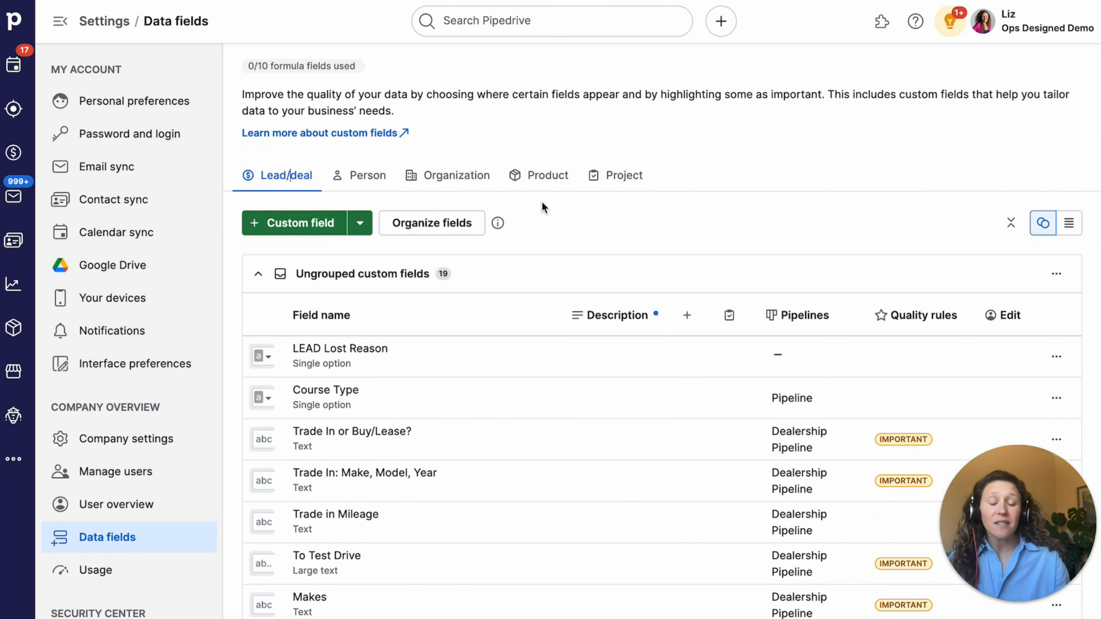
scroll(538, 216, "down", 6)
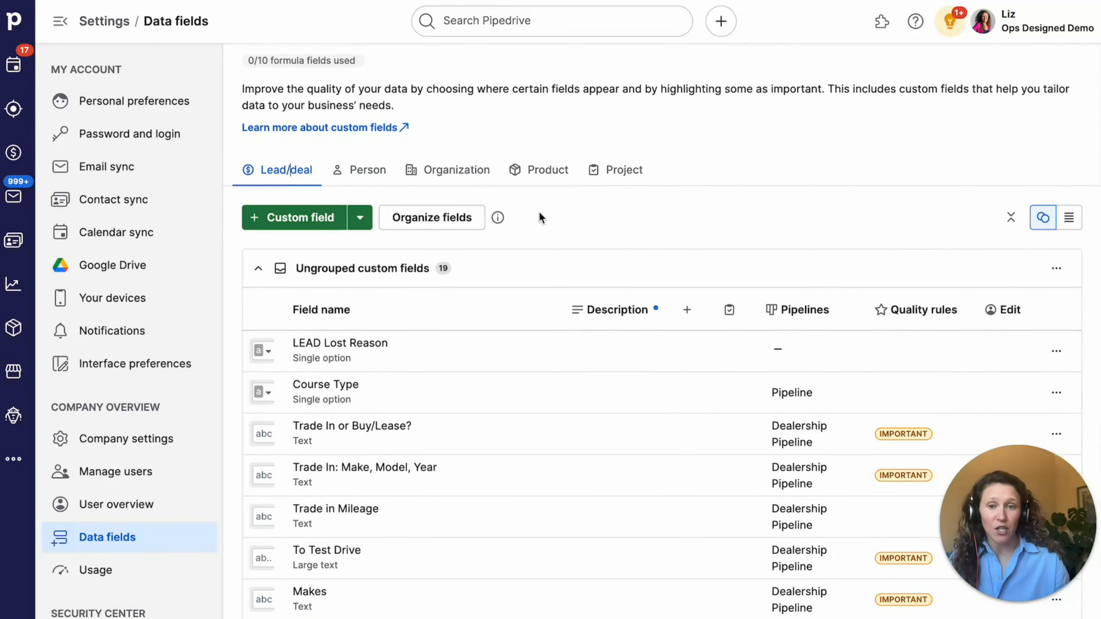
scroll(539, 204, "down", 11)
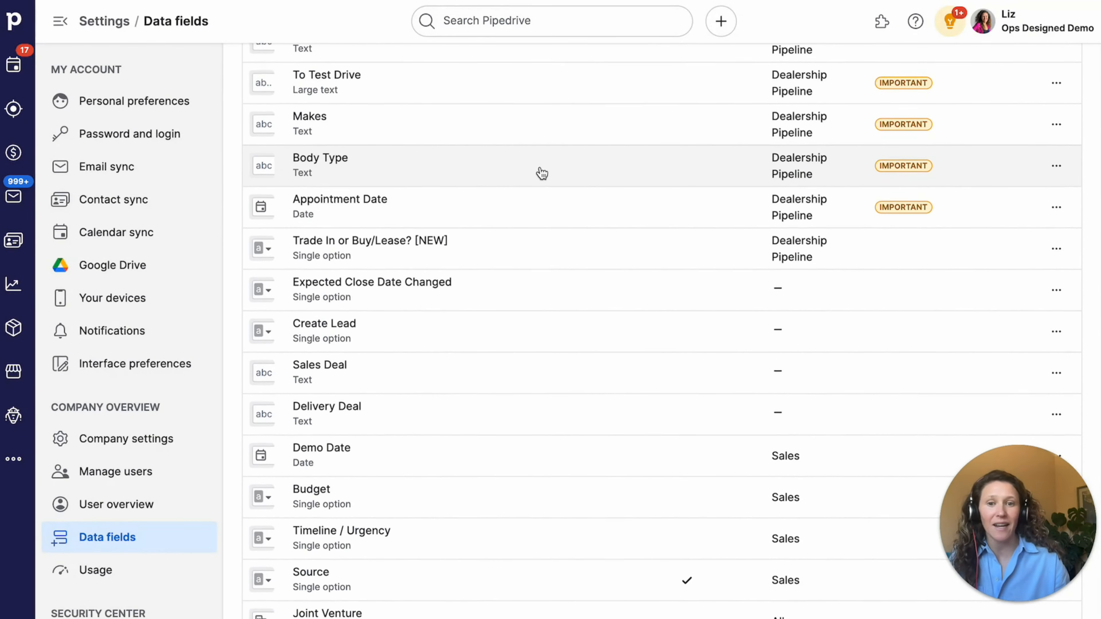
scroll(542, 171, "down", 2)
scroll(542, 167, "down", 16)
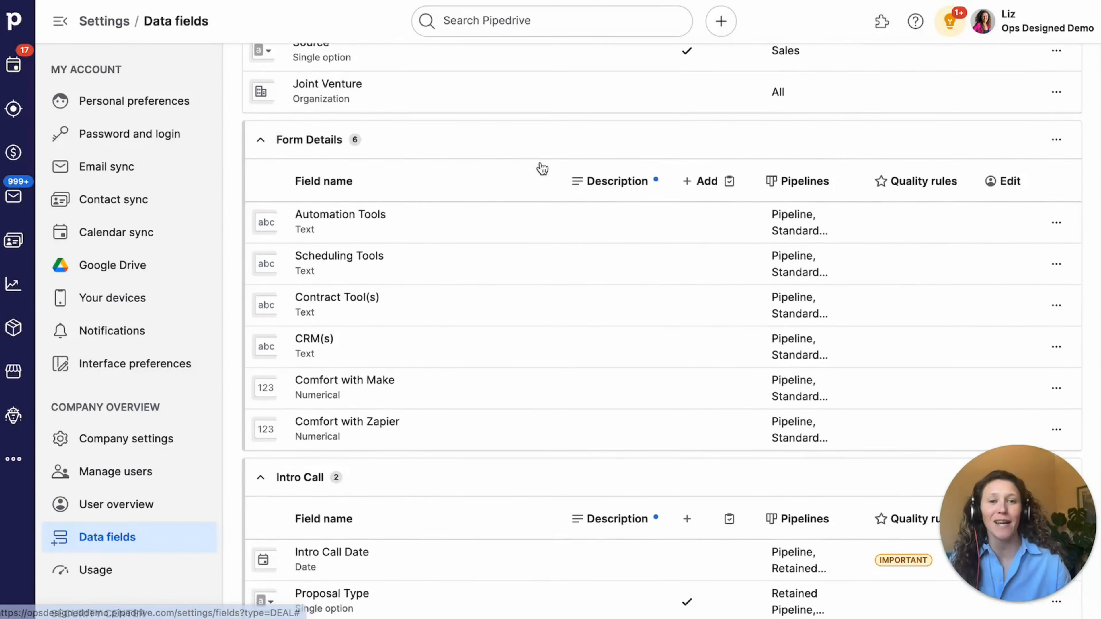
scroll(538, 162, "down", 3)
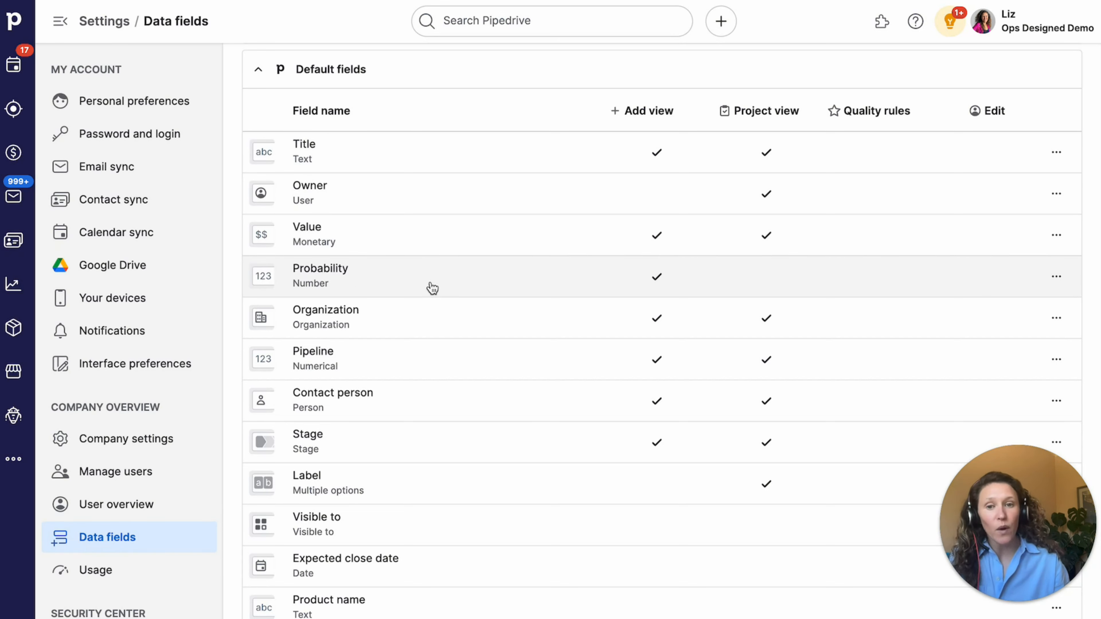
- Scroll through the deal Default and System fields, then return to the sheet's cell after Deal - Source
scroll(433, 295, "down", 1)
scroll(442, 390, "up", 1)
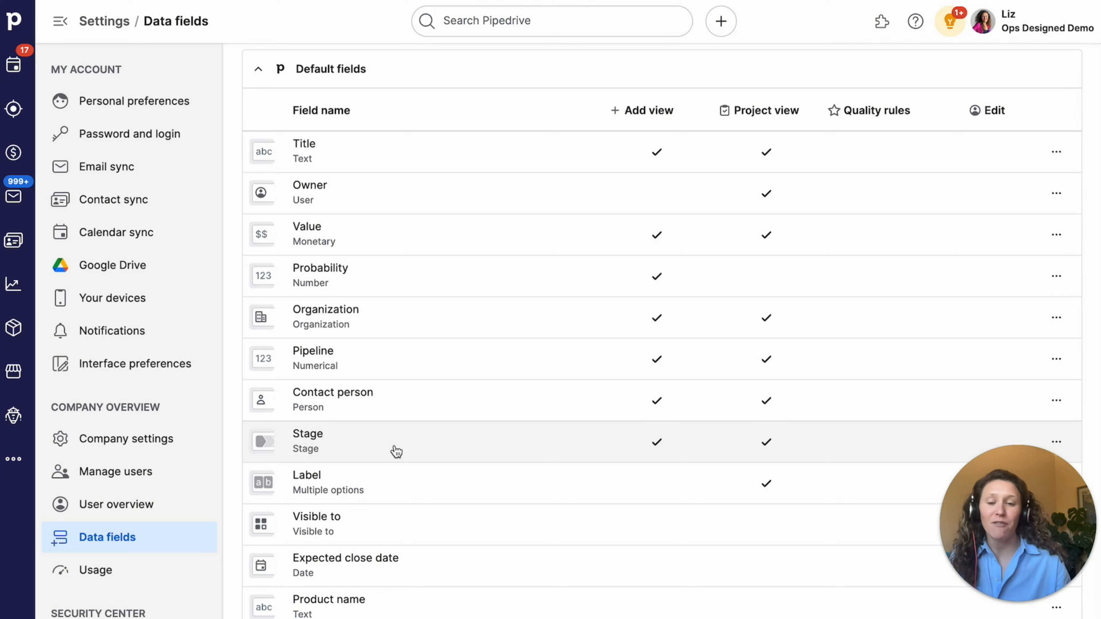
scroll(427, 418, "down", 1)
scroll(432, 408, "down", 10)
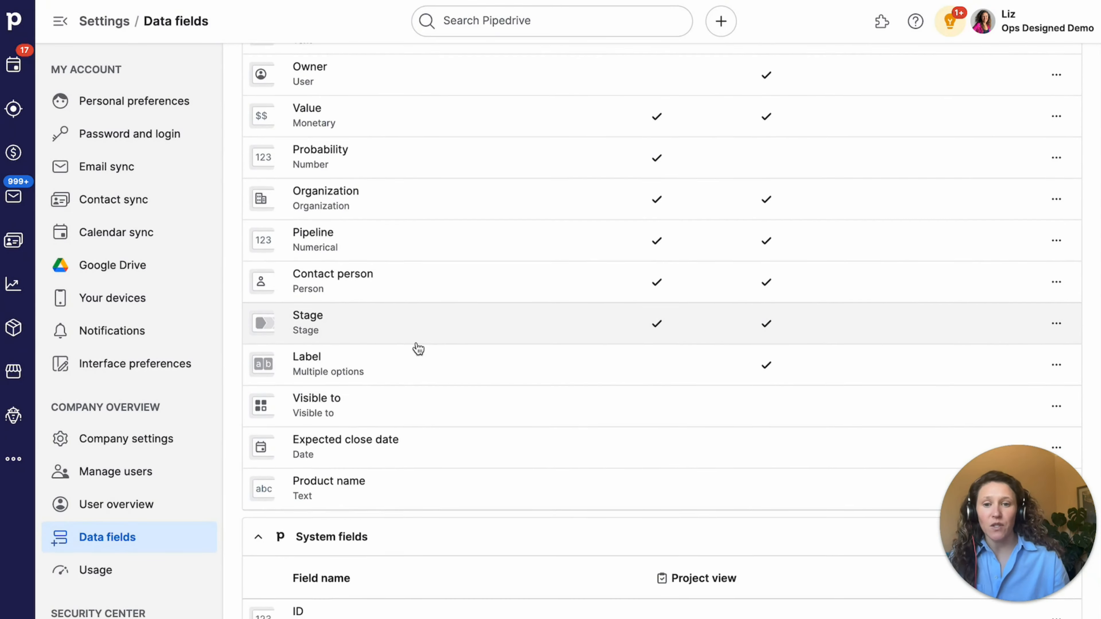
scroll(446, 342, "down", 6)
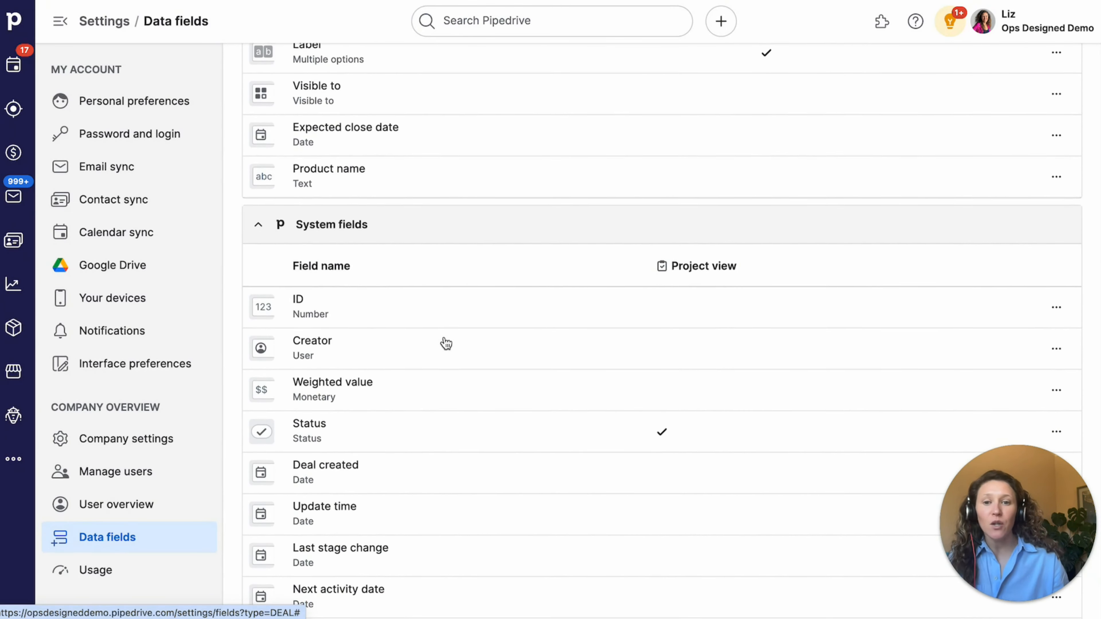
scroll(445, 342, "down", 1)
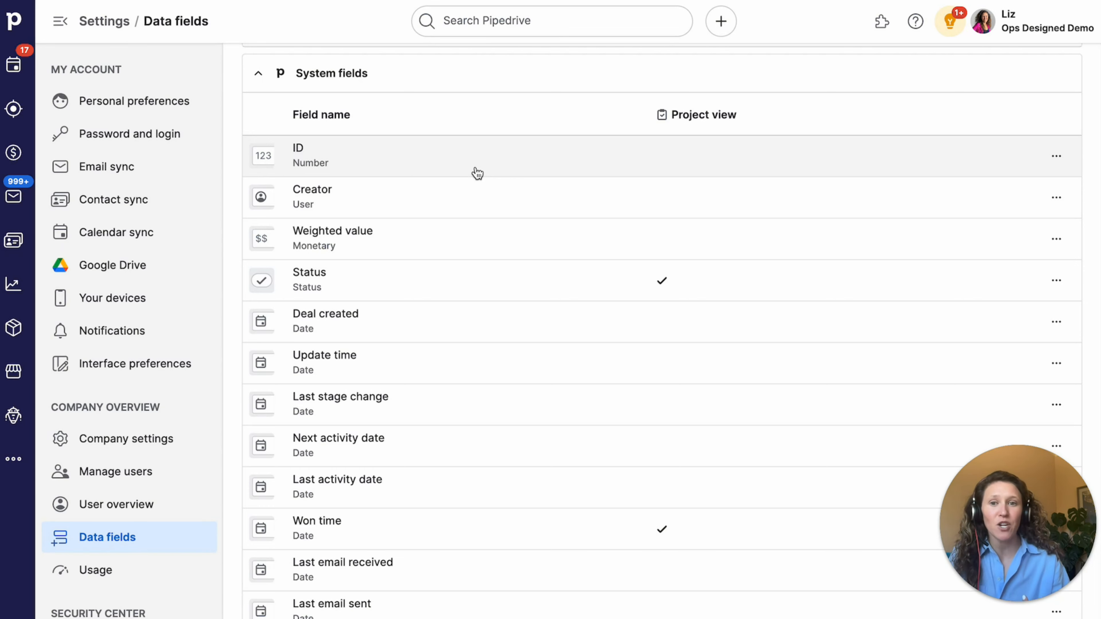
scroll(478, 182, "down", 2)
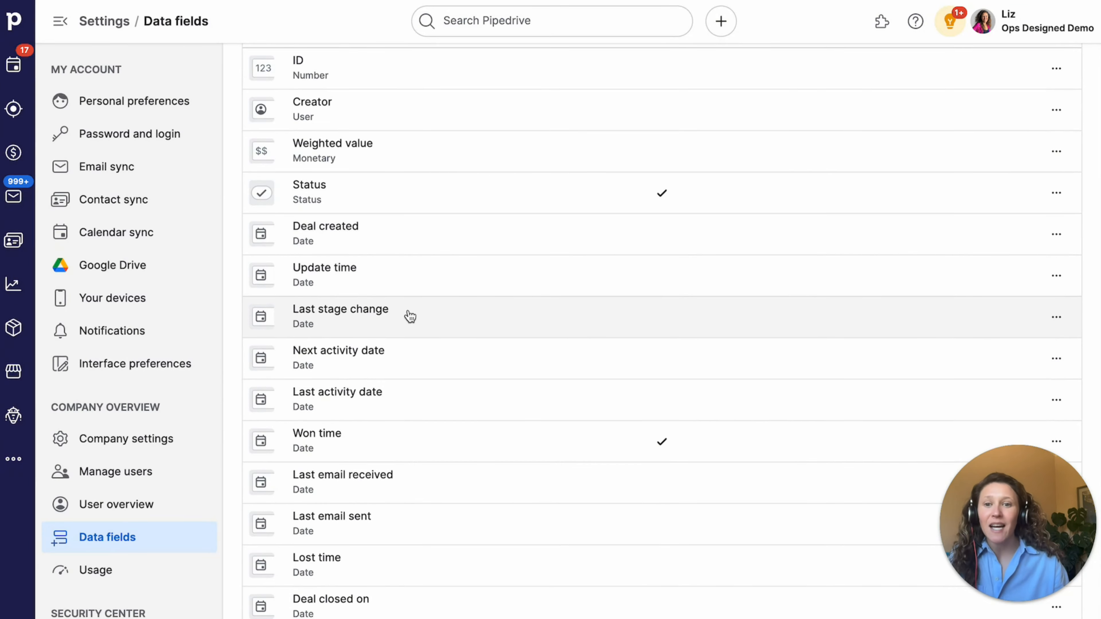
scroll(413, 343, "down", 1)
scroll(413, 343, "down", 2)
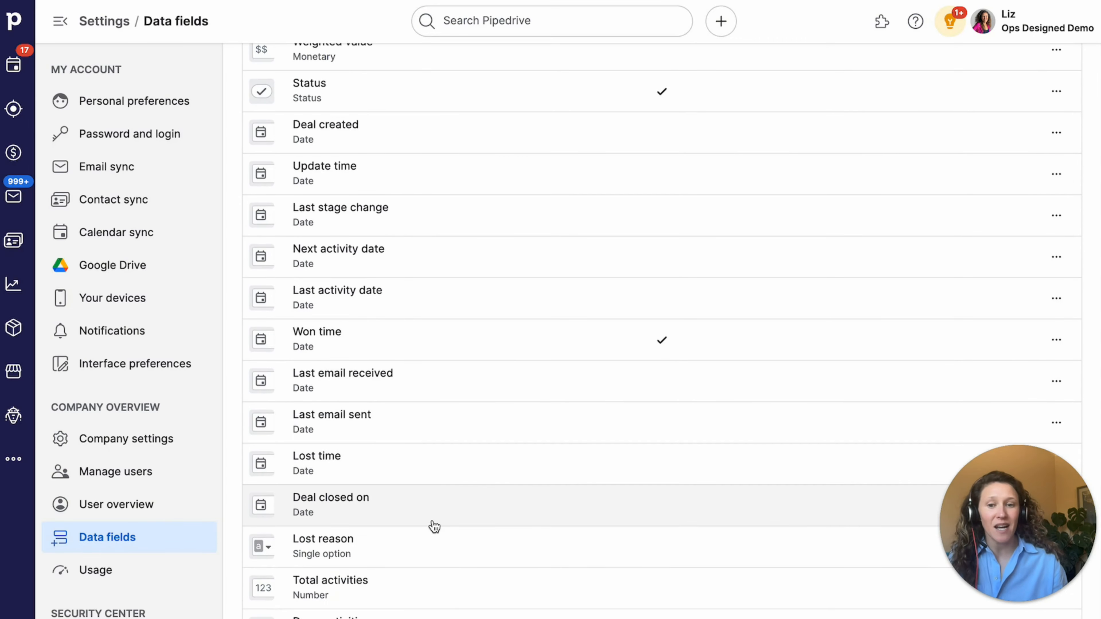
scroll(448, 547, "down", 5)
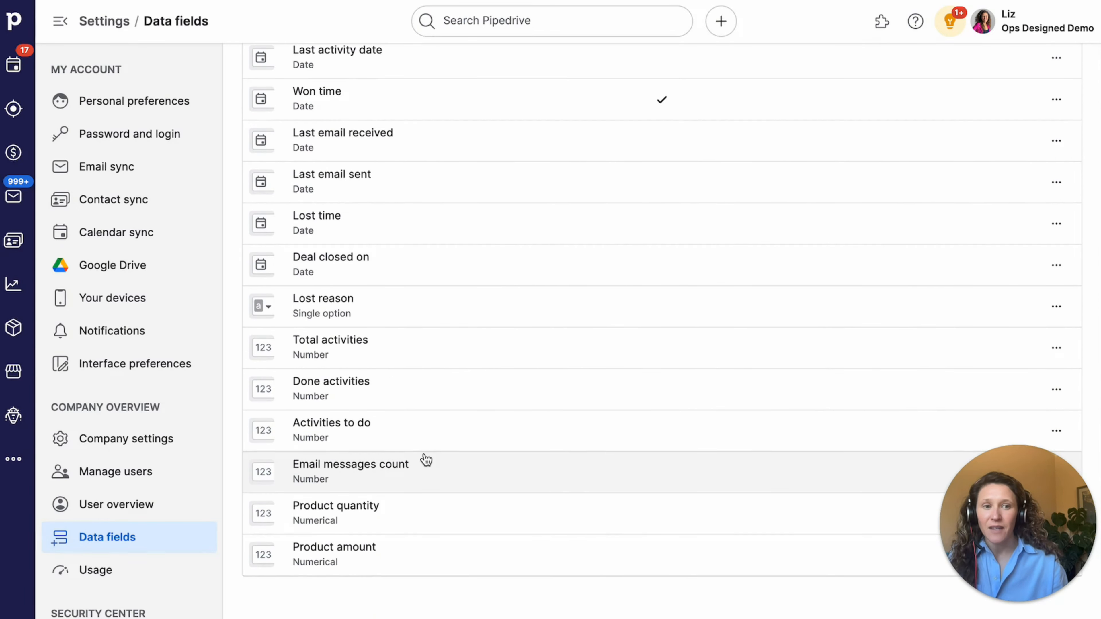
scroll(434, 416, "up", 9)
scroll(436, 386, "up", 3)
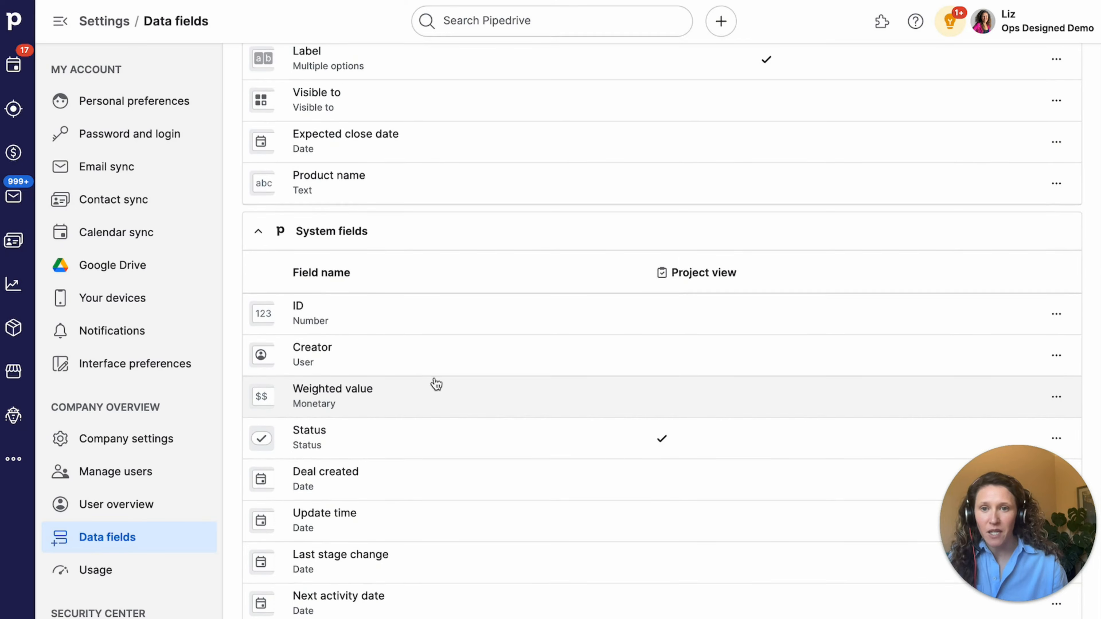
scroll(432, 394, "up", 10)
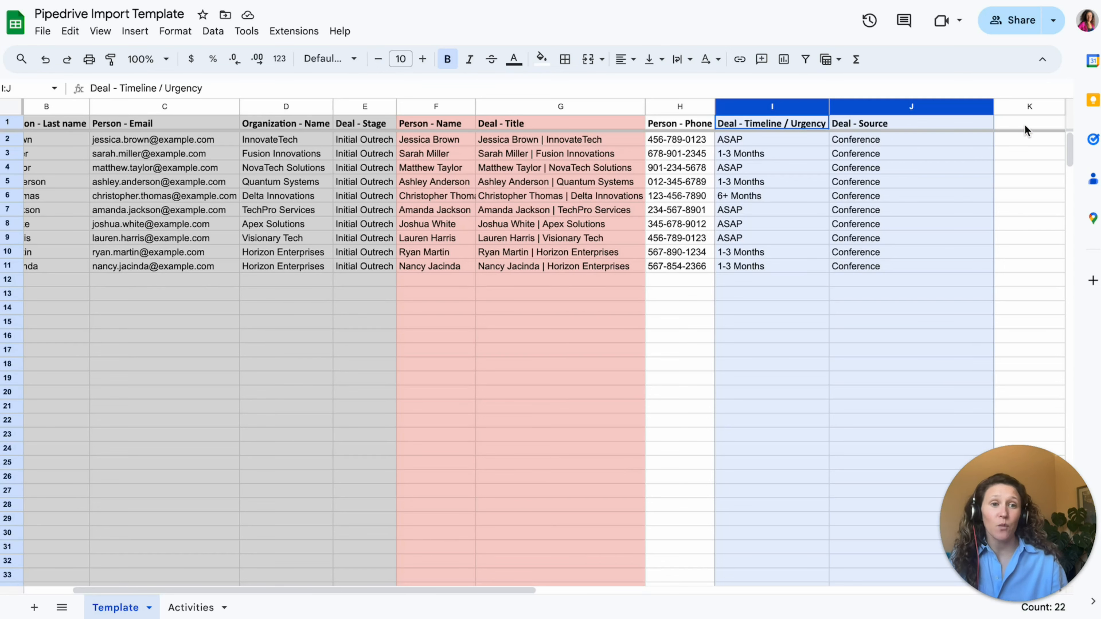
left_click(1023, 126)
- Add a bold 'Deal - Owner' header in cell K1
type("Deal - Wo")
key("BackSpace")
key("BackSpace")
type("Owner")
key("Return")
key("Right")
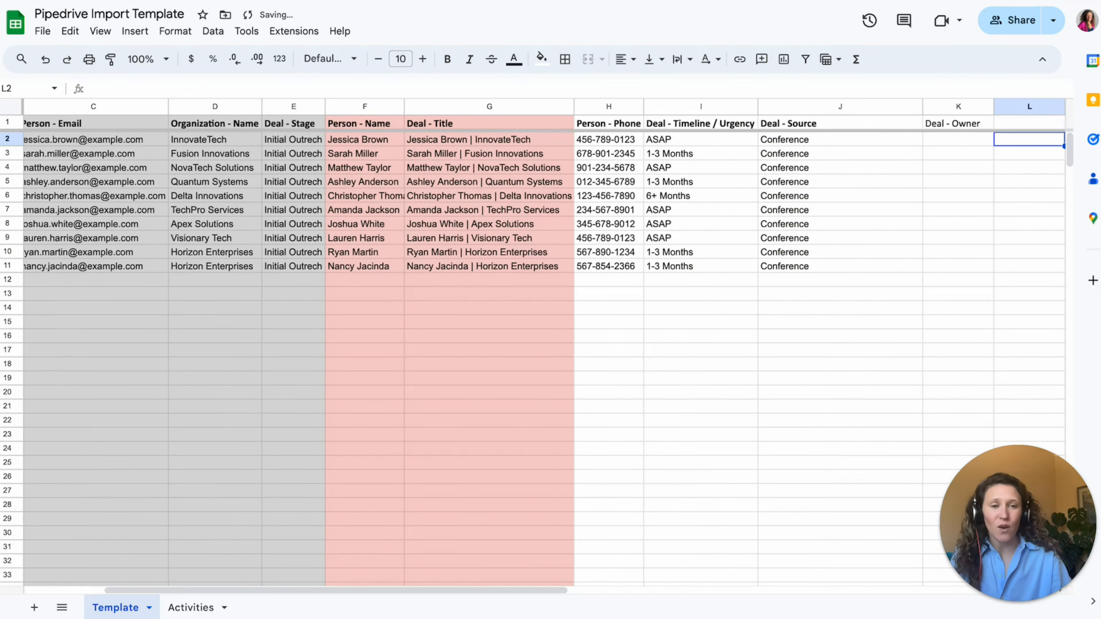
key("Left")
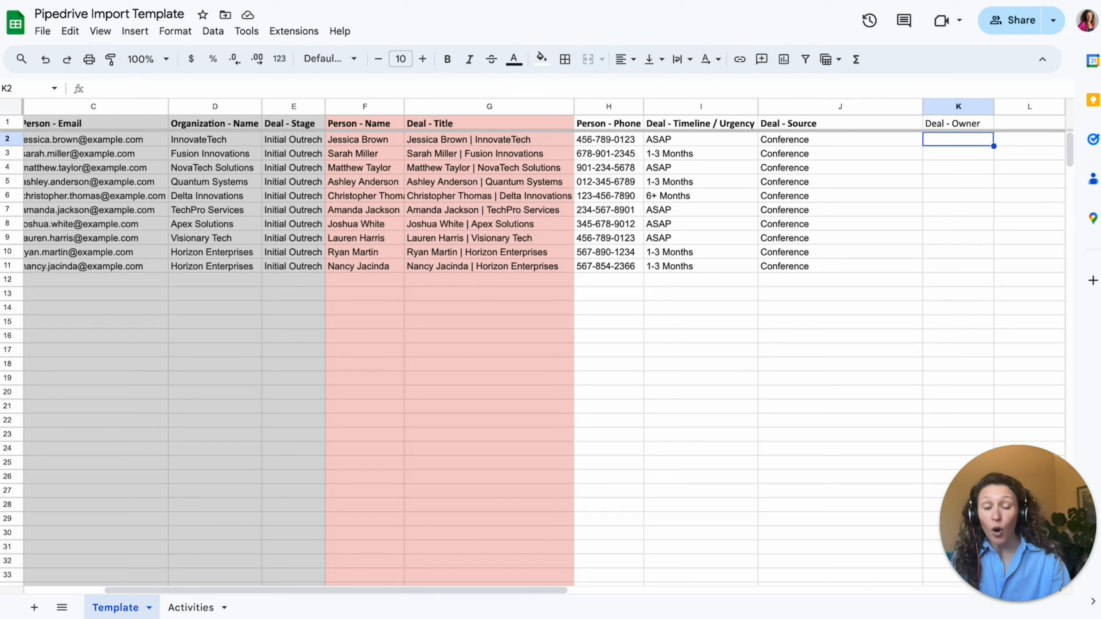
left_click(958, 124)
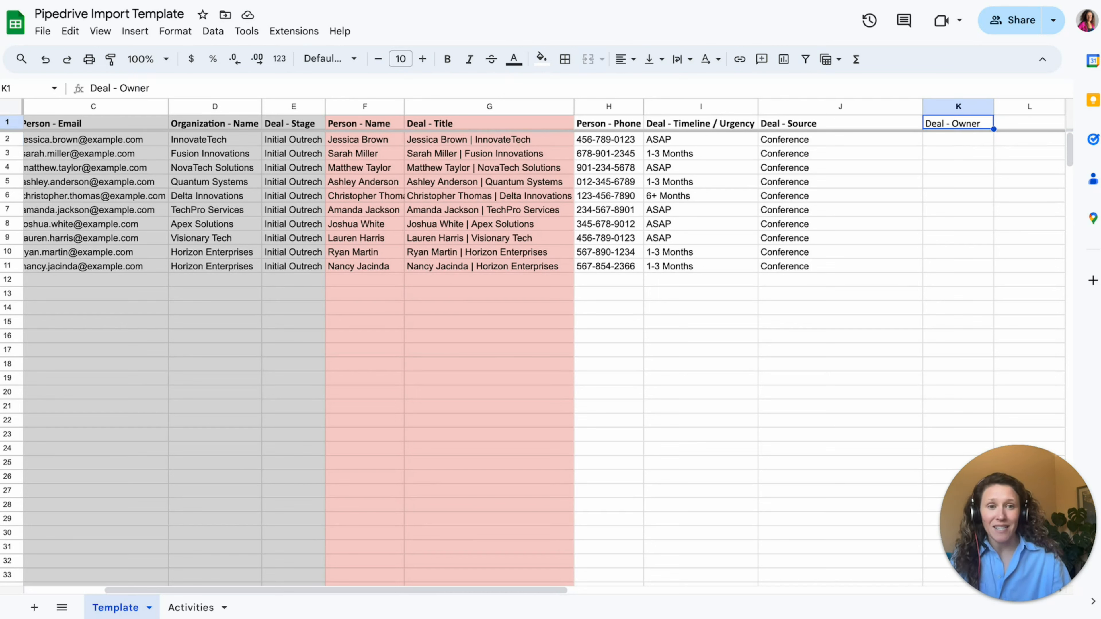
key("ctrl+b")
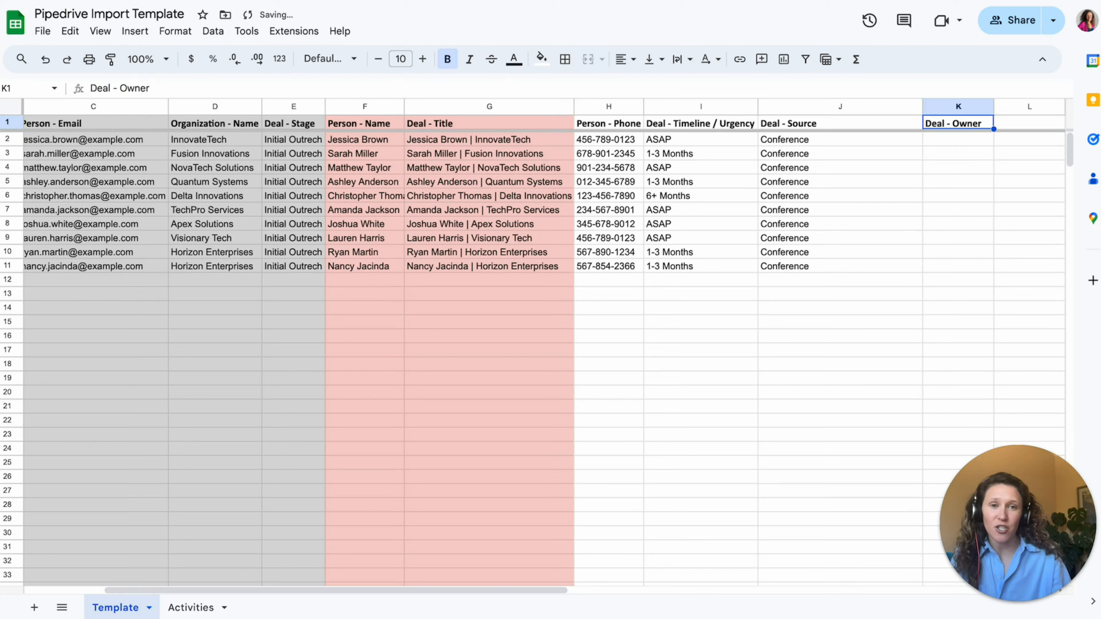
- Enter the first owner's name in K2 and fill it down through row 7
left_click(958, 139)
type("Liz")
key("Return")
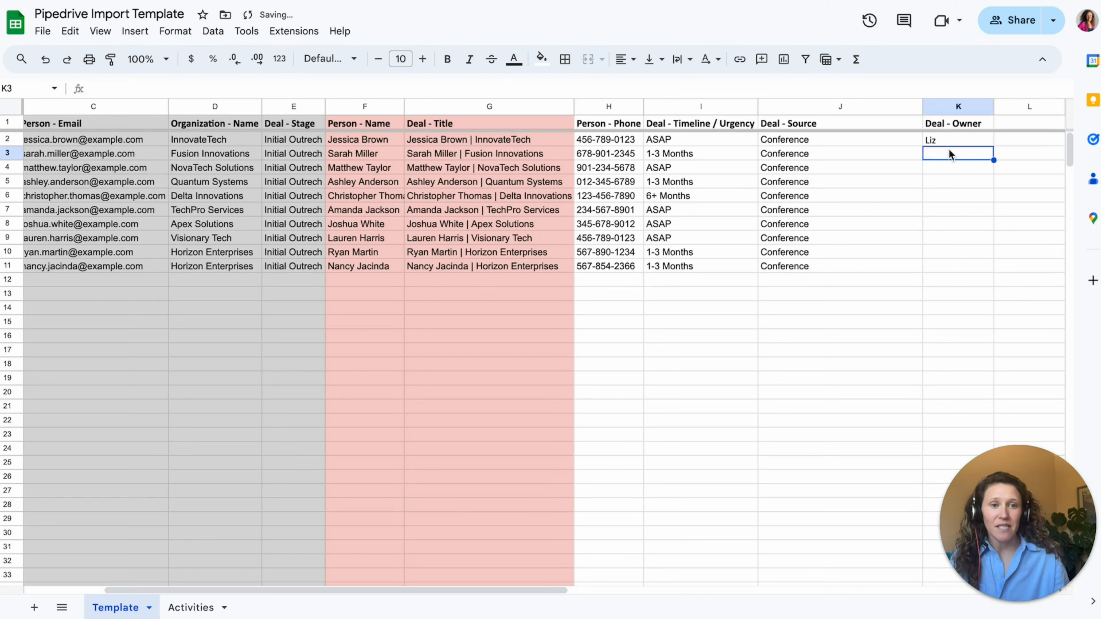
left_click(956, 139)
left_click_drag(994, 146, 983, 208)
- Enter the second owner's name in K8, fill it through row 11, and autofit column J
left_click(972, 225)
key("Return")
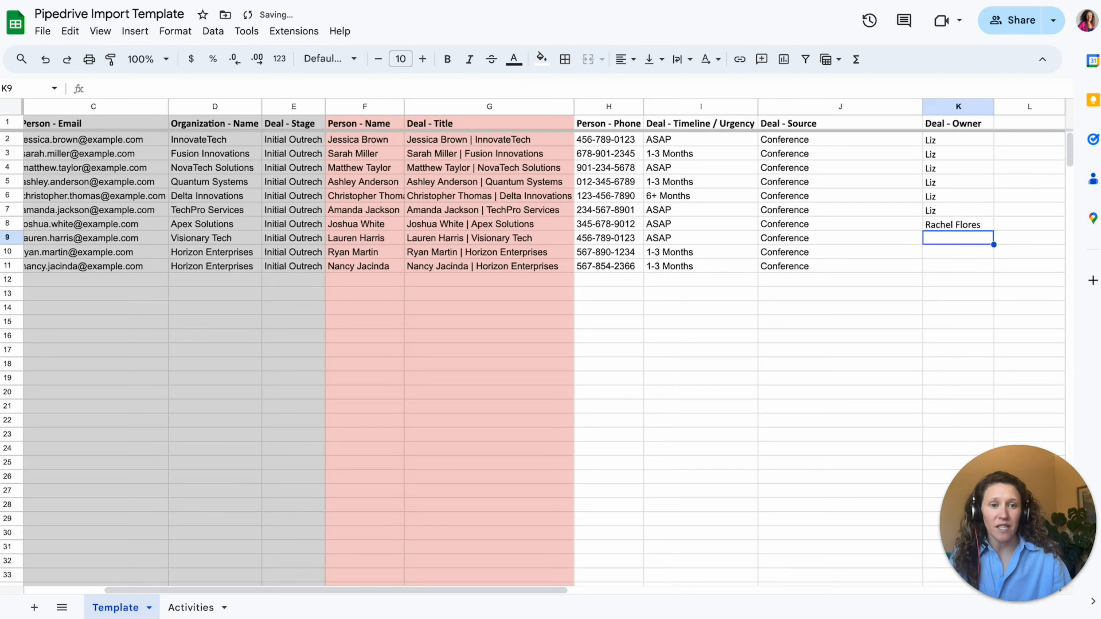
left_click(950, 227)
left_click_drag(992, 230, 978, 268)
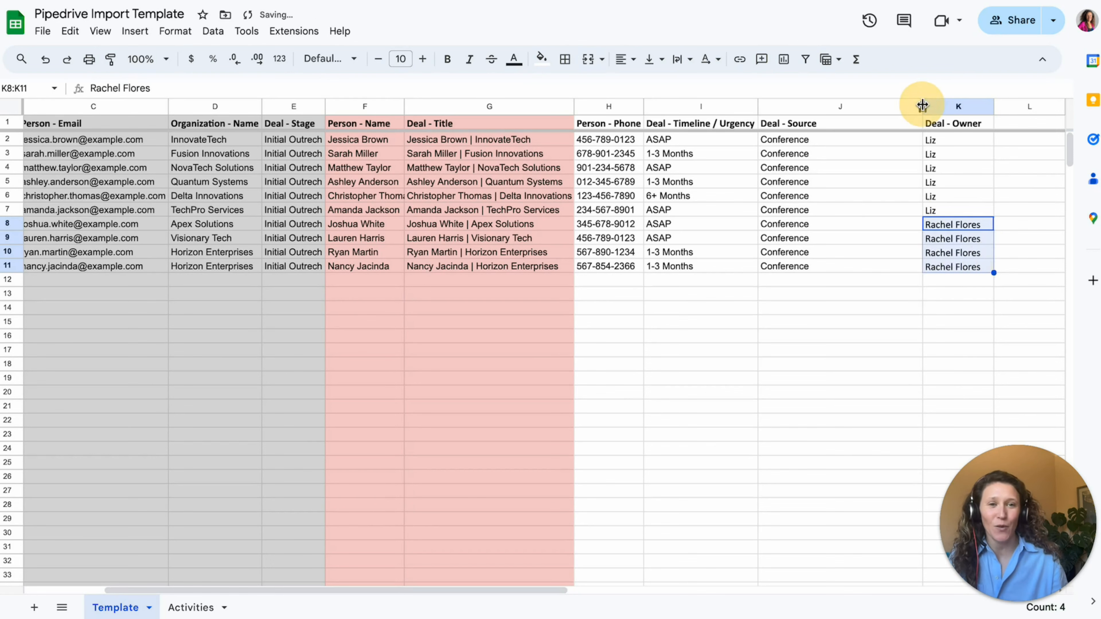
double_click(922, 106)
left_click(802, 292)
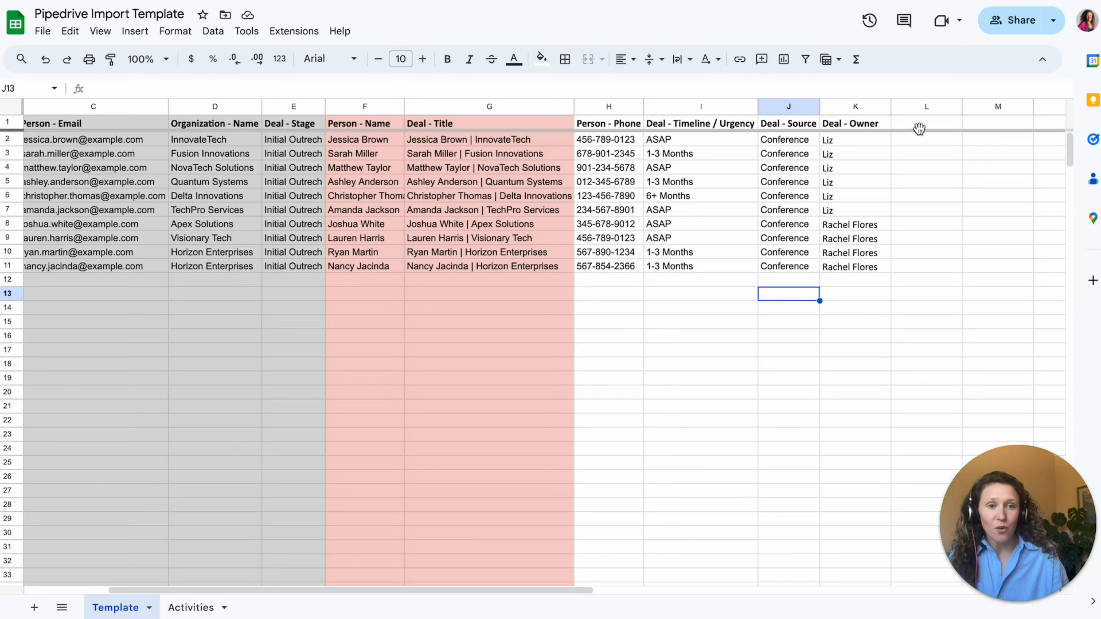
left_click(933, 124)
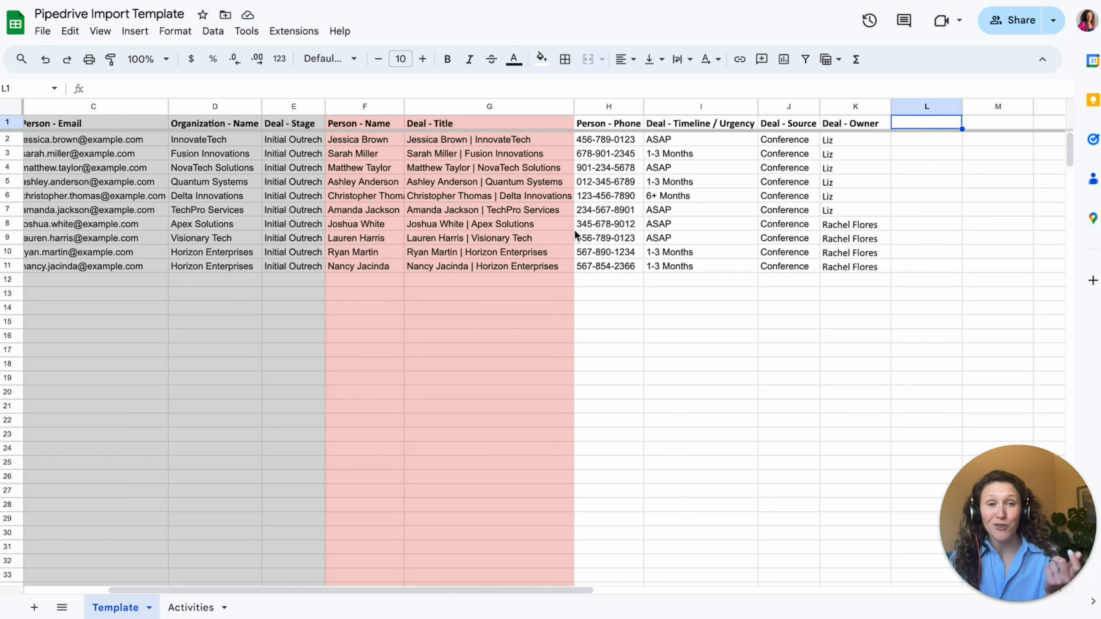
- Copy the activity headers and first activity row from the Activities sheet into the Template at L1
left_click(193, 607)
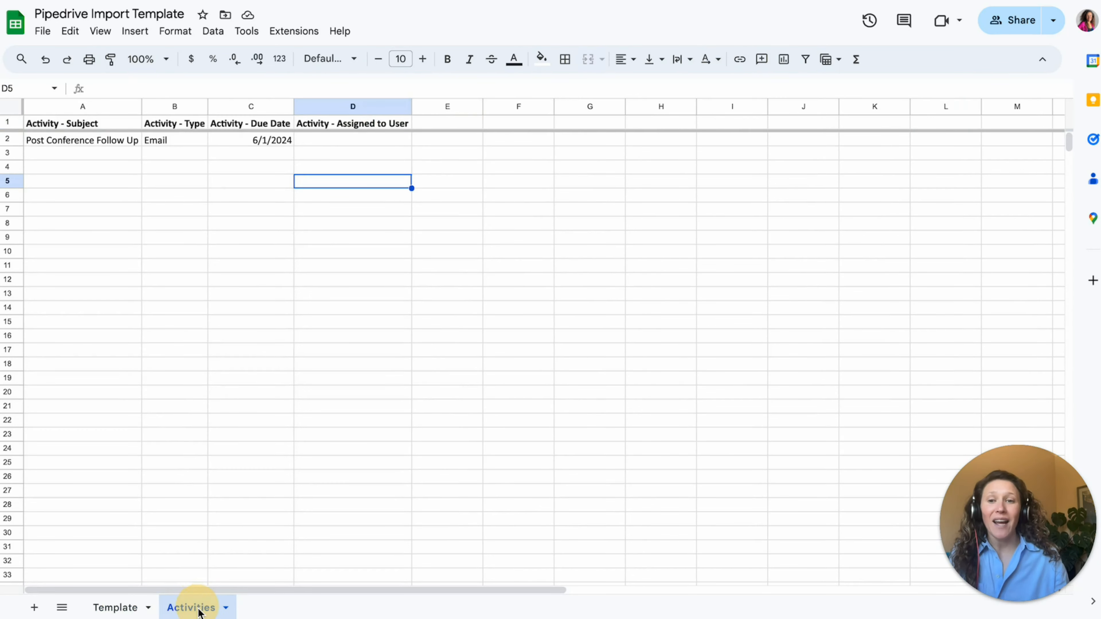
left_click(352, 268)
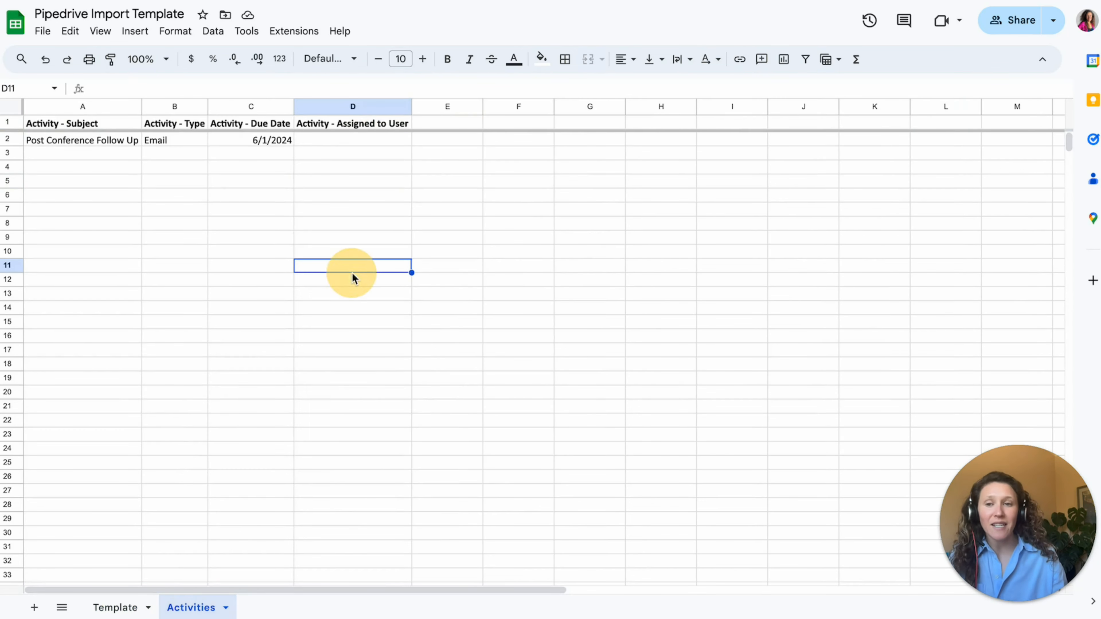
left_click(9, 123)
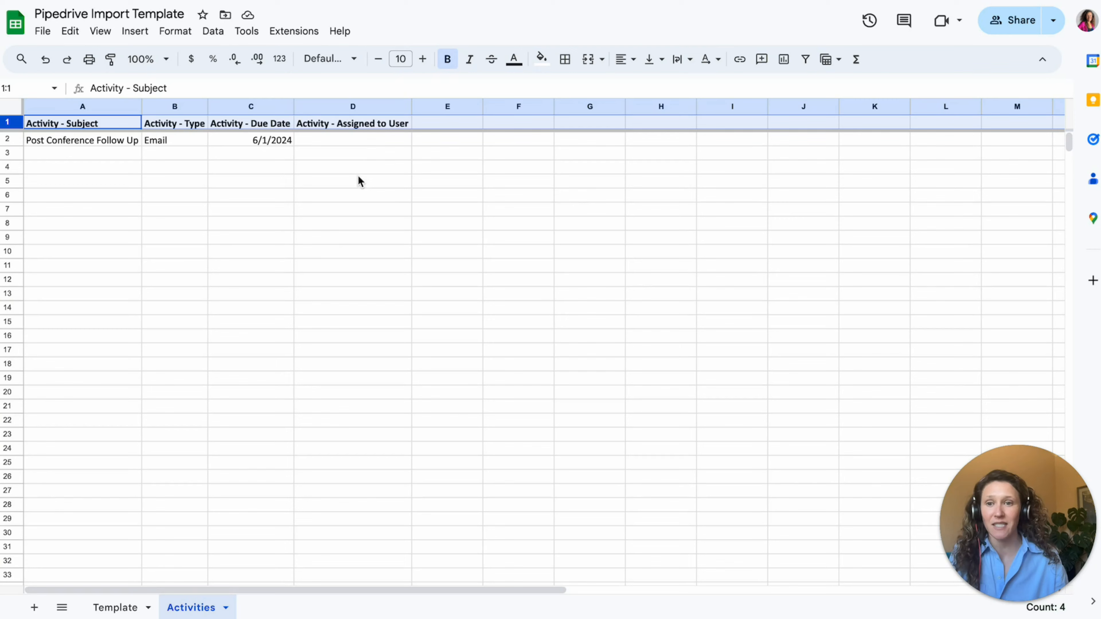
left_click(332, 140)
left_click_drag(283, 140, 129, 141)
key("ctrl+c")
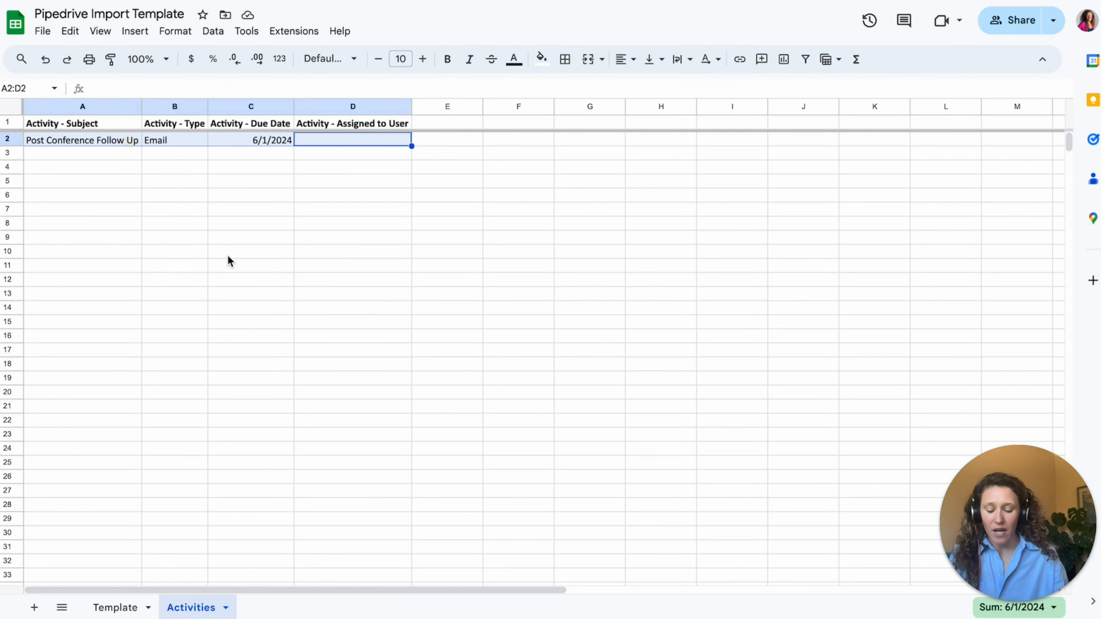
left_click(114, 609)
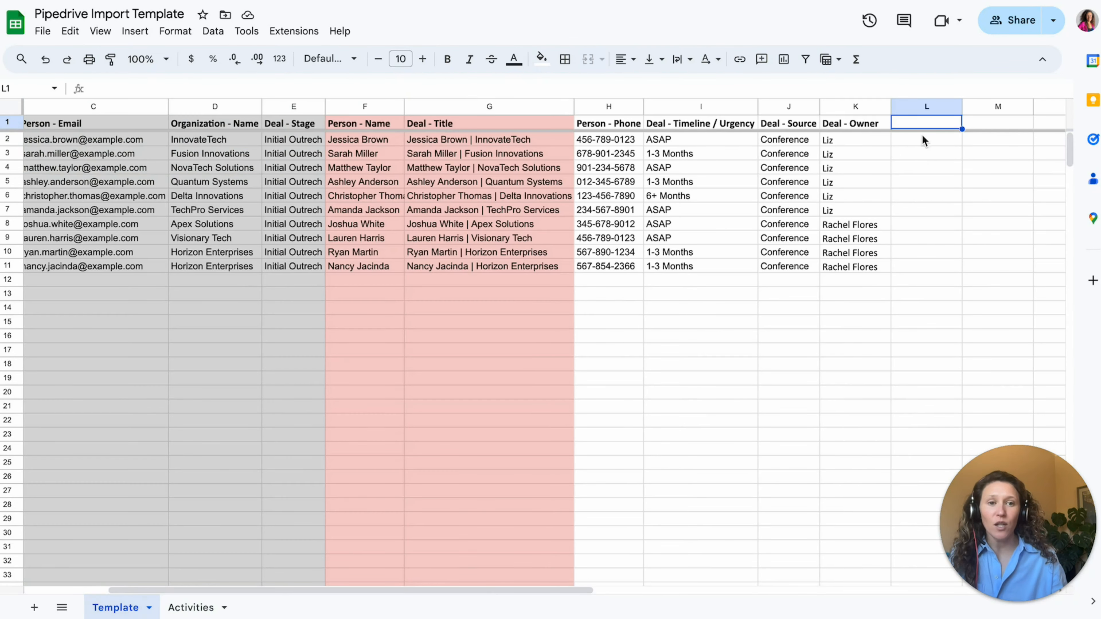
left_click(196, 609)
left_click_drag(12, 123, 8, 140)
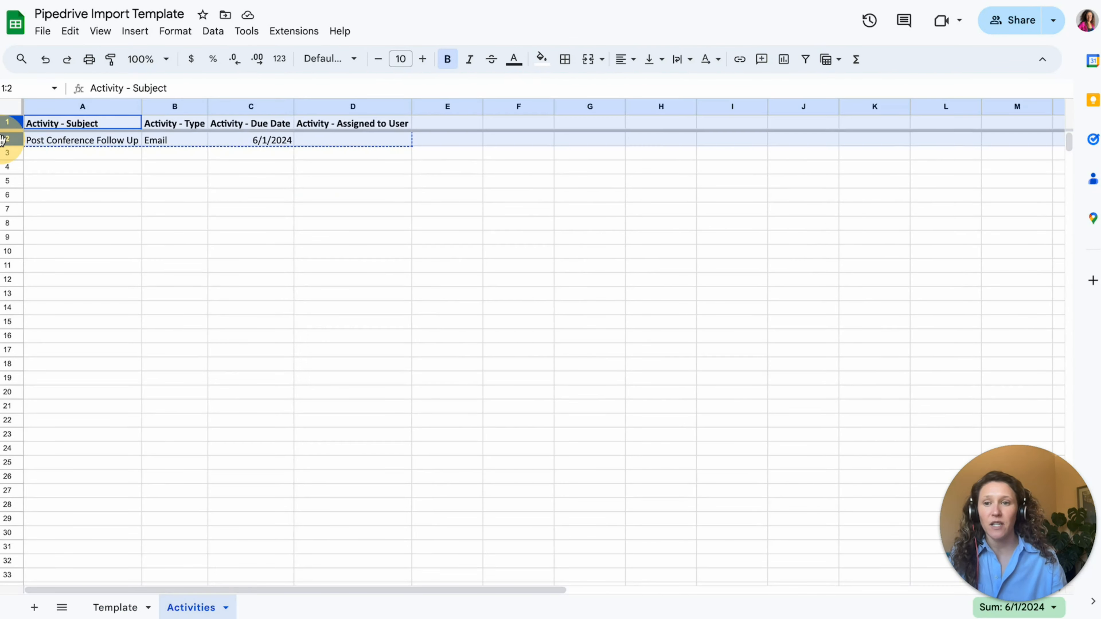
left_click(115, 609)
key("ctrl+v")
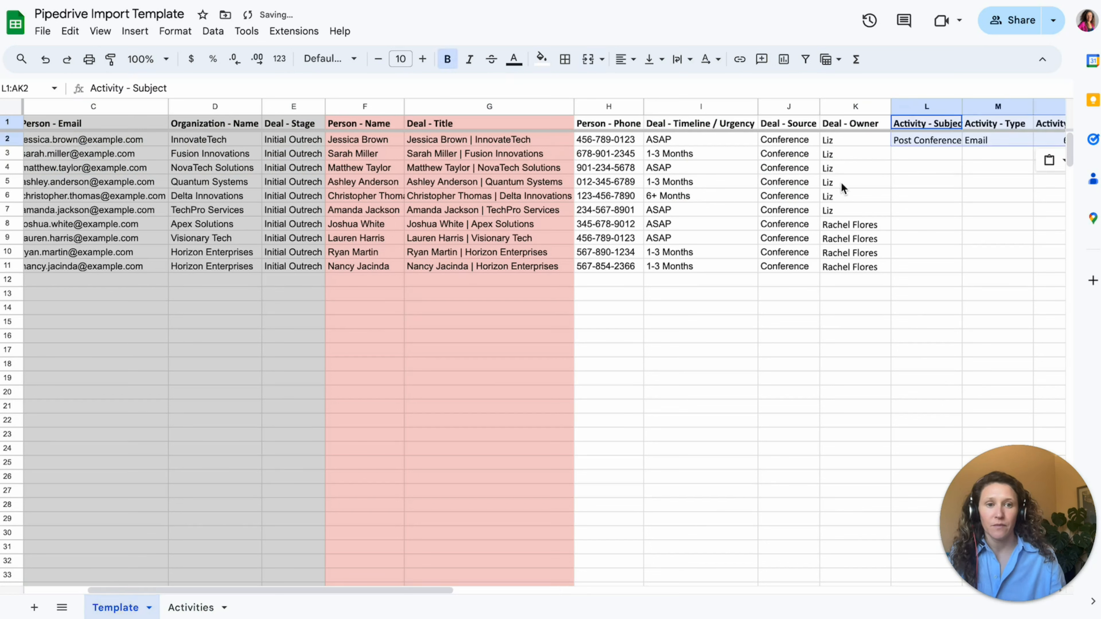
- Copy the Deal - Owner values K2:K11 into the activity assignee column O2:O11
left_click(918, 181)
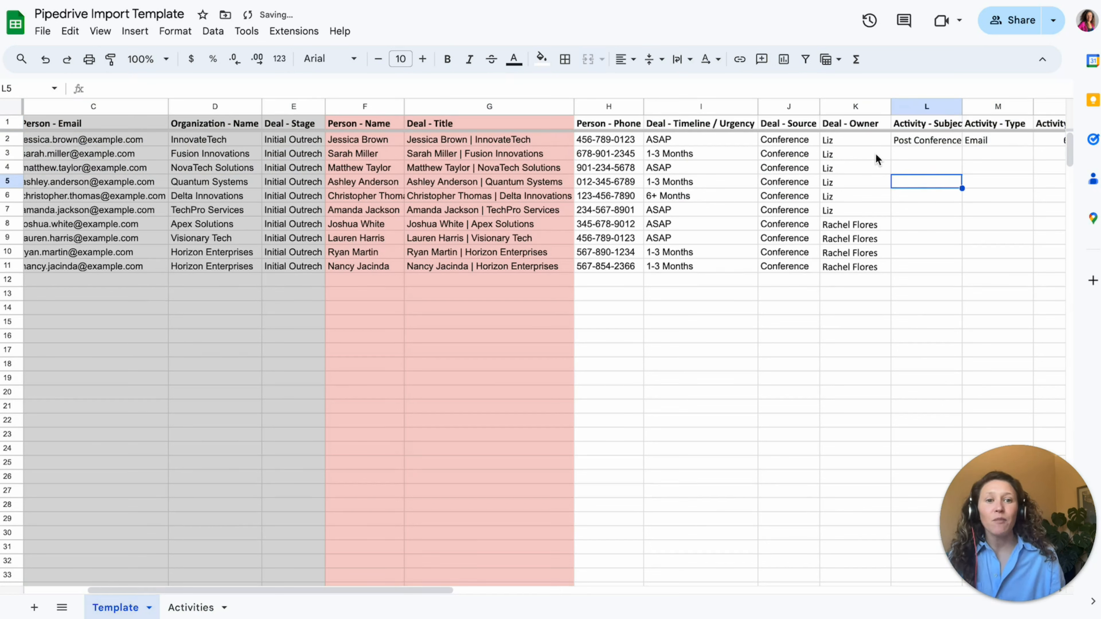
left_click_drag(867, 143, 866, 262)
key("ctrl+c")
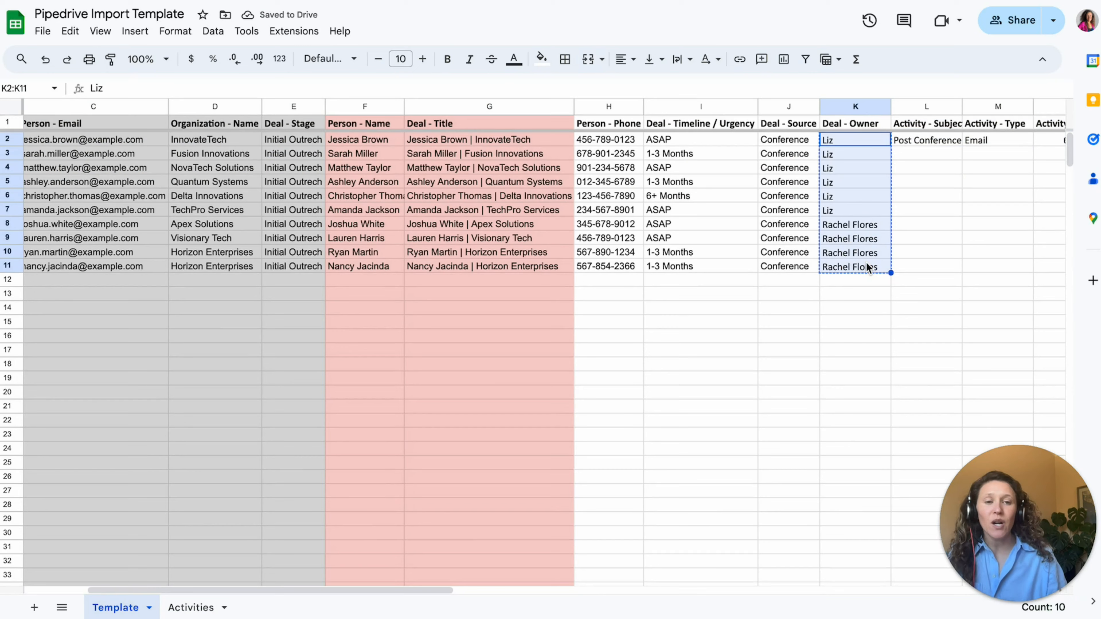
key("Right")
key("Right")
key("Right")
key("Right")
key("Left")
key("ctrl+v")
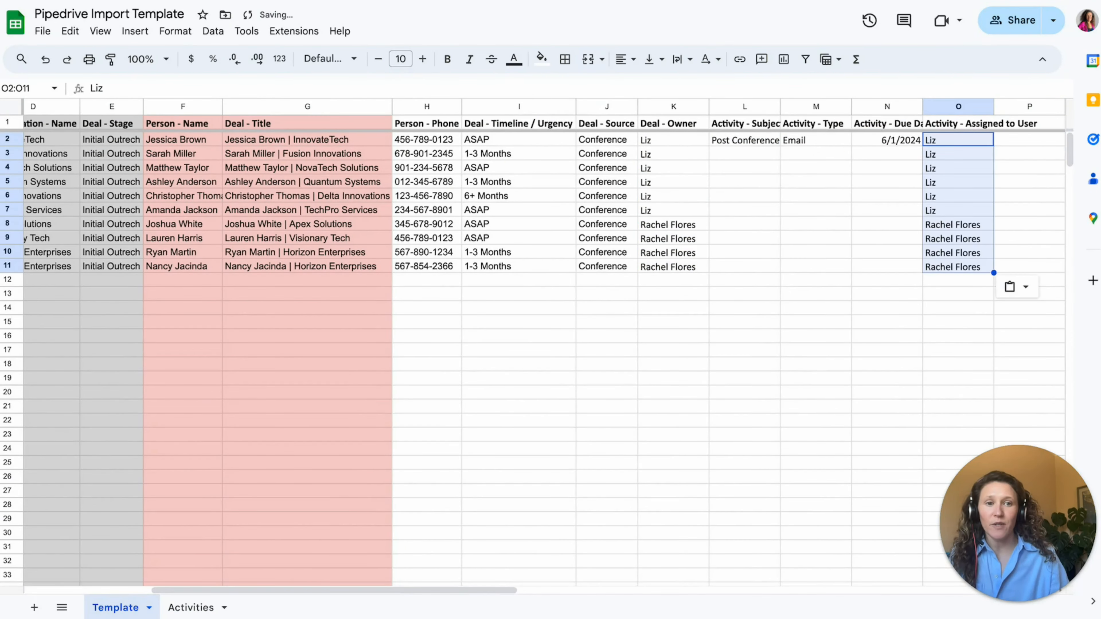
- Fill the activity subject, type and due date L2:N2 down to row 11 and check N3's incremented date
left_click(754, 143)
left_click(890, 145, "shift")
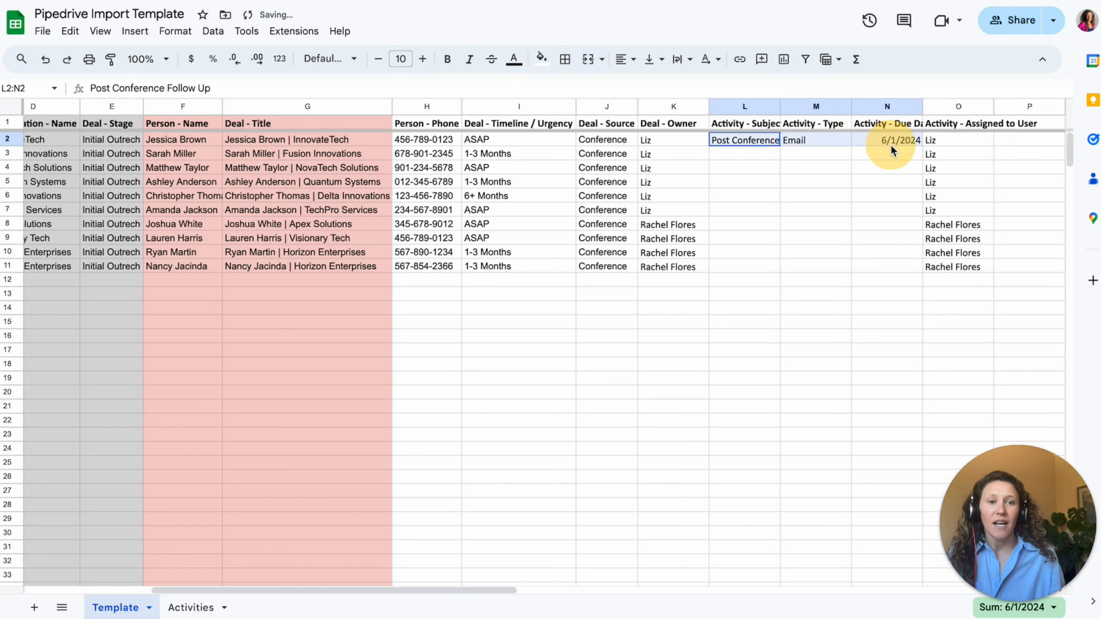
left_click_drag(922, 146, 914, 260)
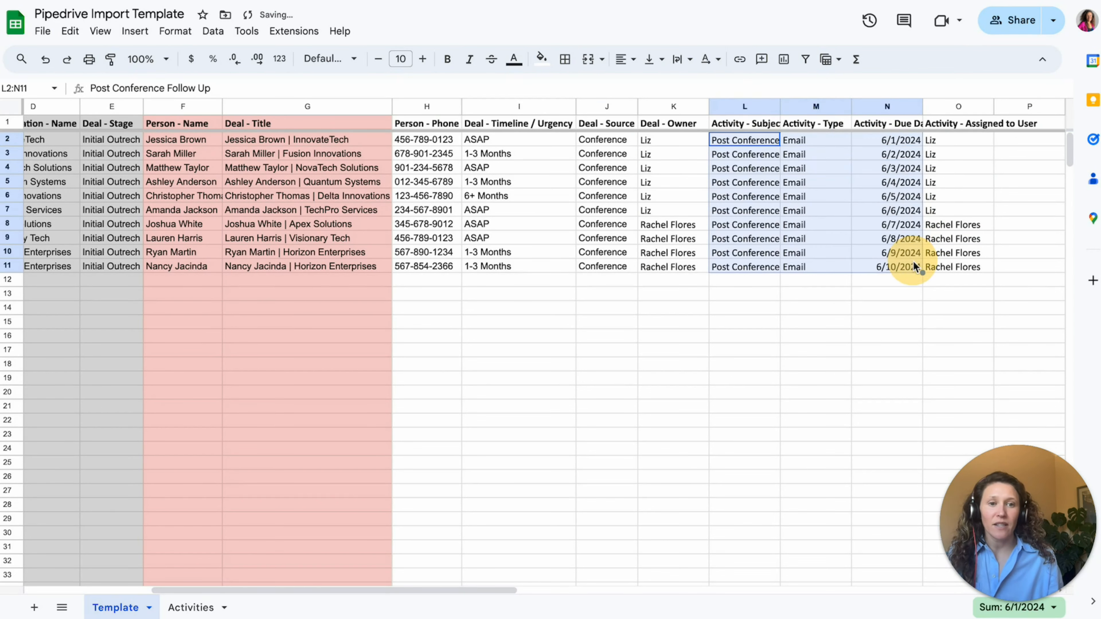
left_click(899, 298)
left_click(896, 154)
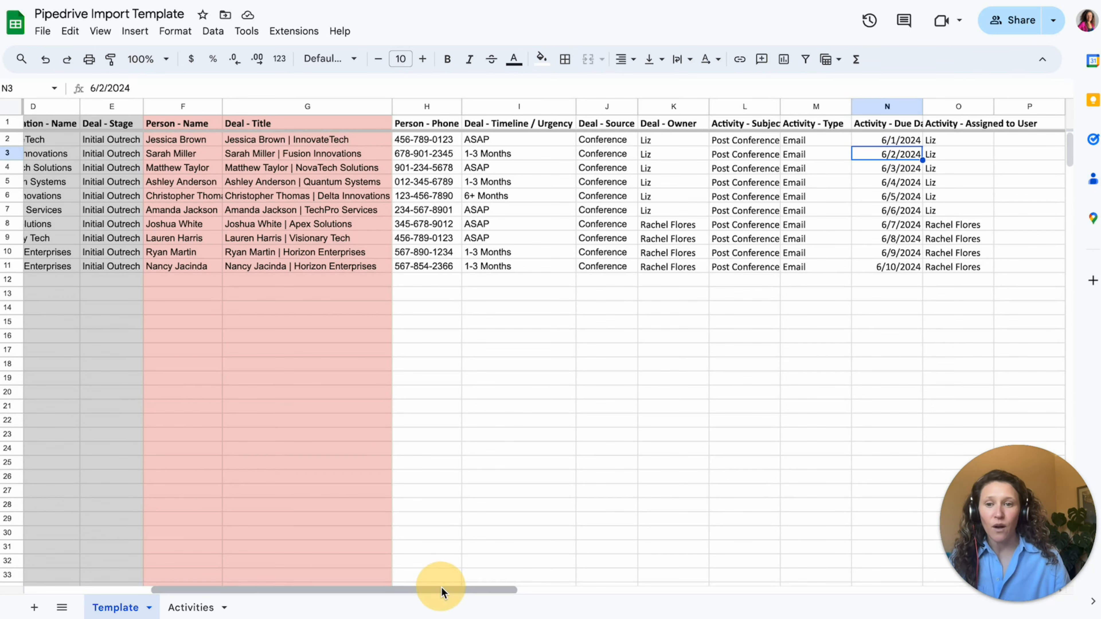
- Inspect the two Horizon Enterprises organization cells, leaving D11 unchanged
left_click_drag(441, 587, 268, 584)
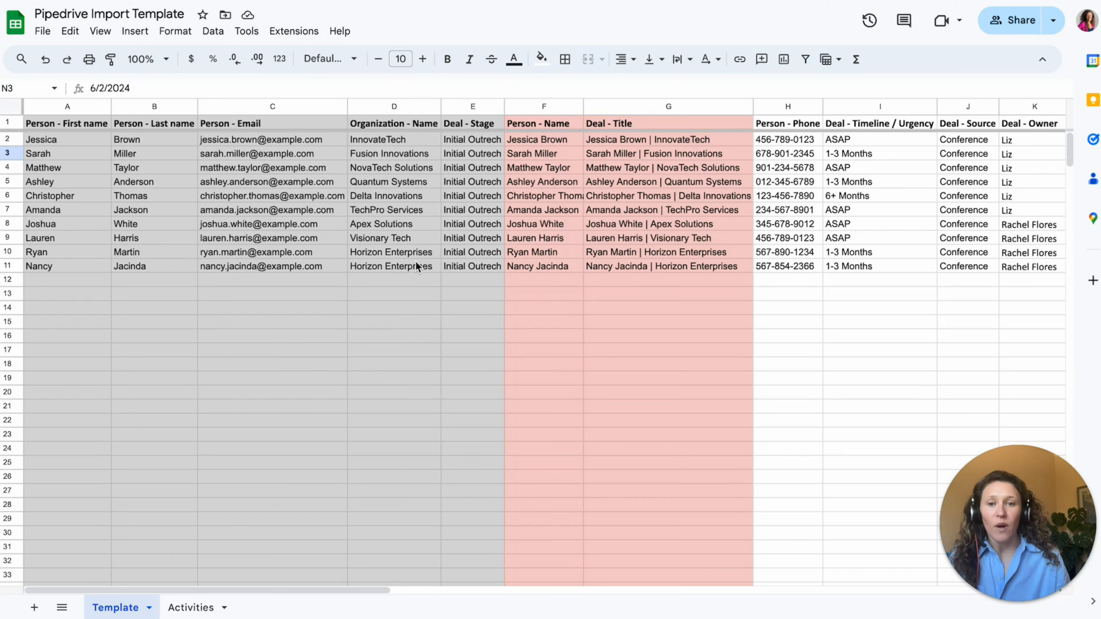
left_click_drag(415, 252, 414, 270)
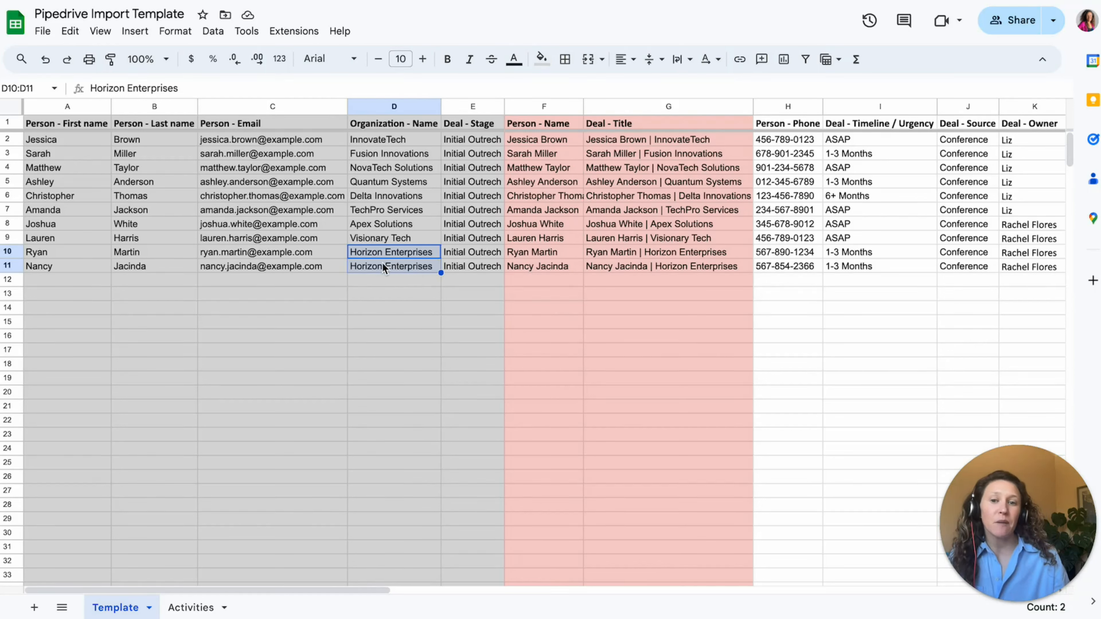
left_click(412, 302)
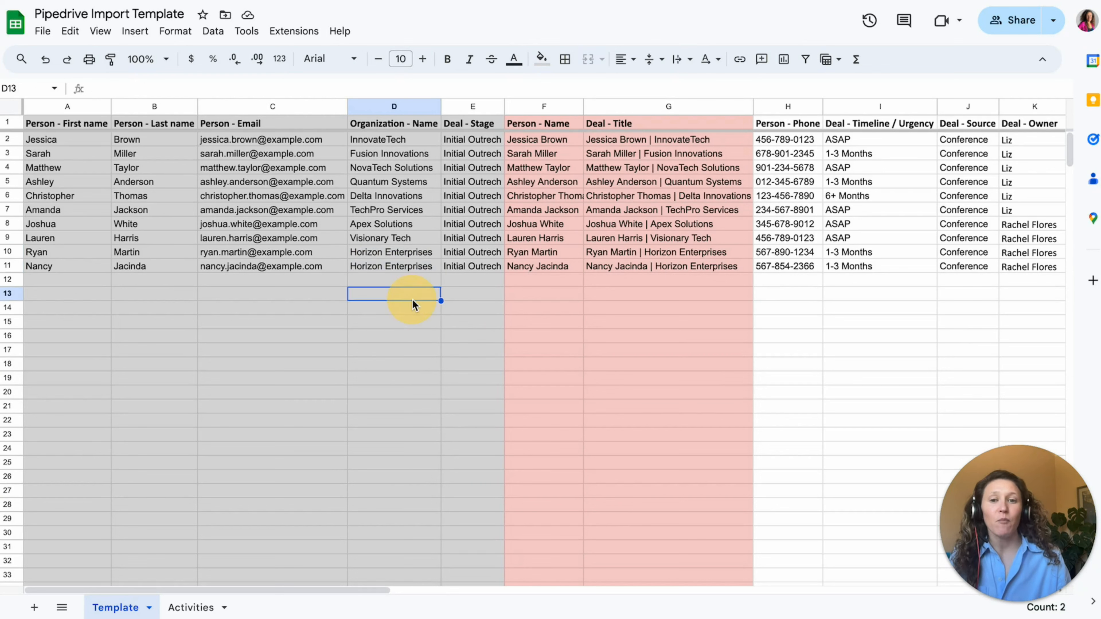
double_click(403, 267)
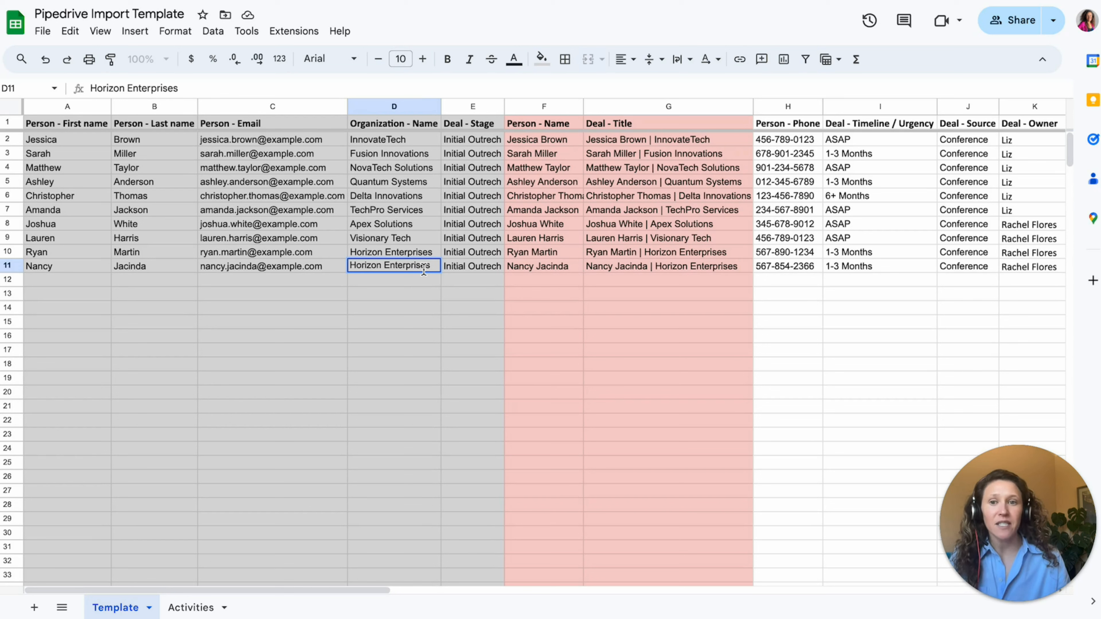
left_click(342, 309)
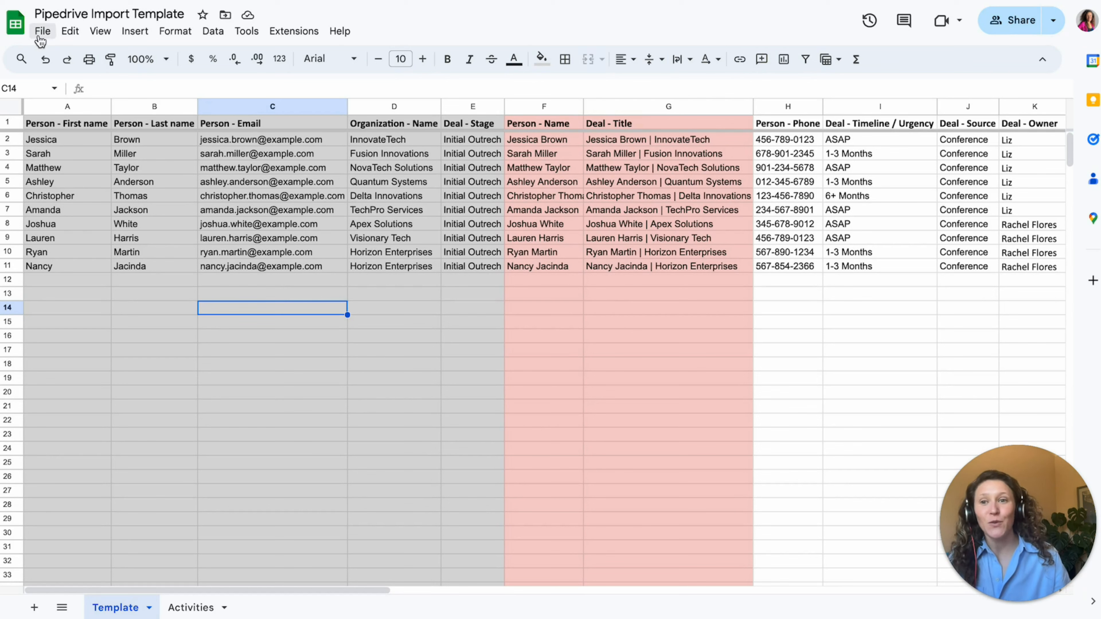
- Download the Template sheet via File > Download > Comma Separated Values (.csv)
left_click(38, 39)
mouse_move(112, 203)
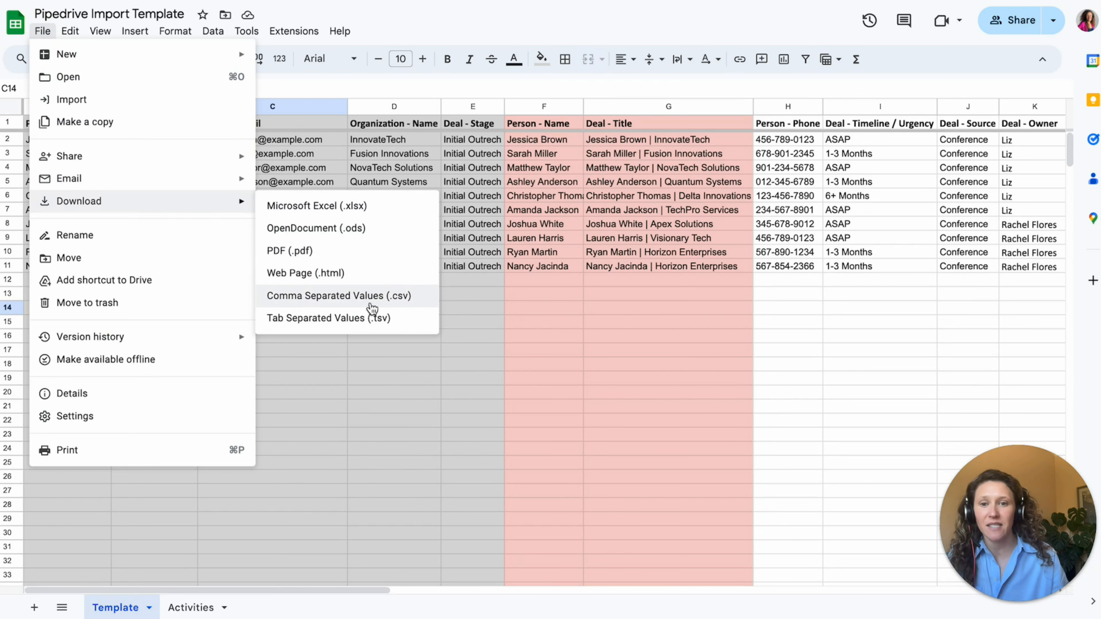
left_click(372, 308)
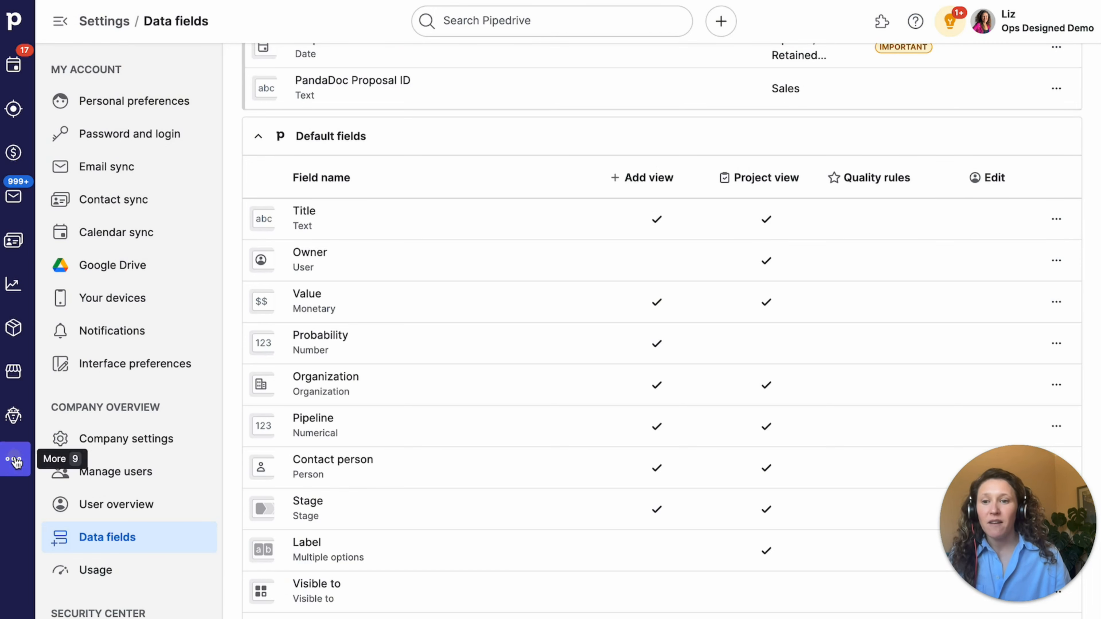
- Start a spreadsheet import via More > Import data and upload 'Pipedrive Import Template - Template.csv' from Downloads
left_click(15, 460)
left_click(165, 130)
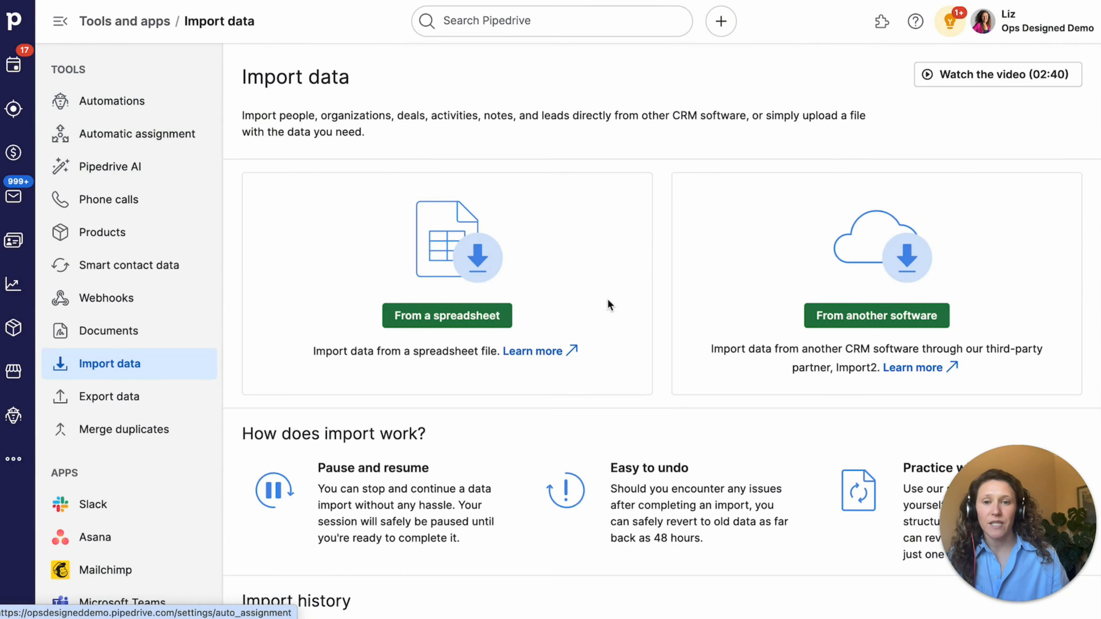
left_click(485, 316)
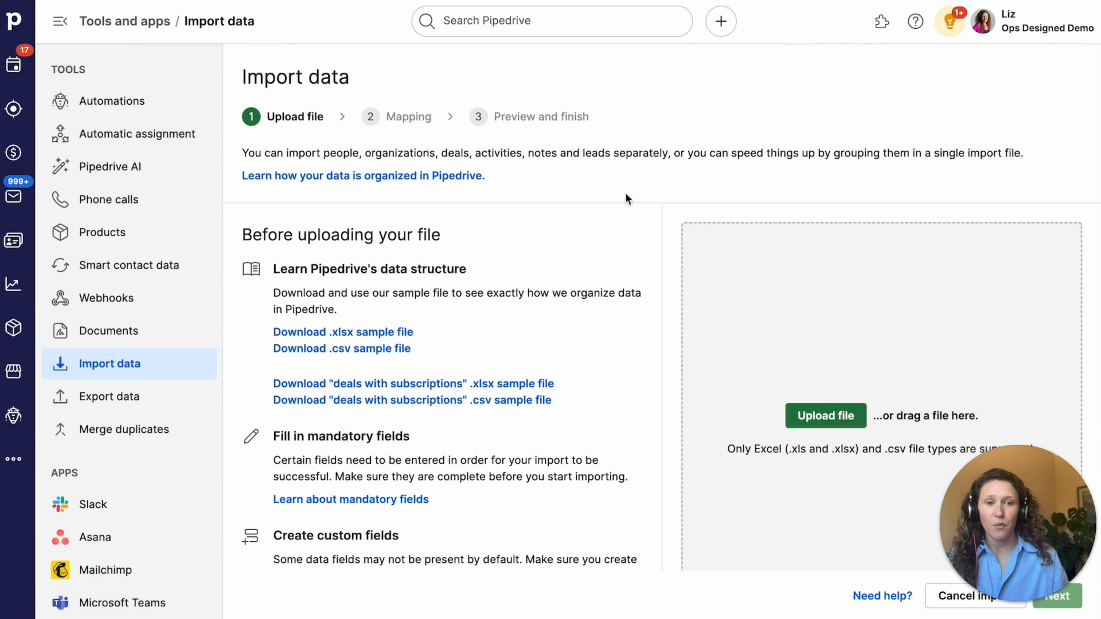
scroll(627, 199, "down", 2)
left_click(826, 330)
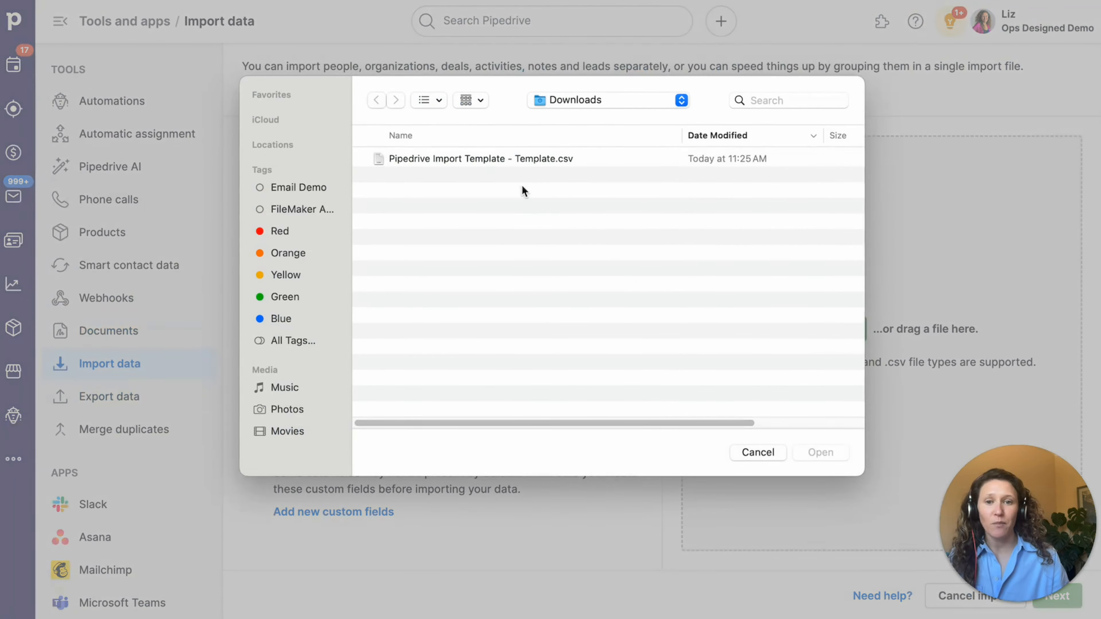
double_click(498, 161)
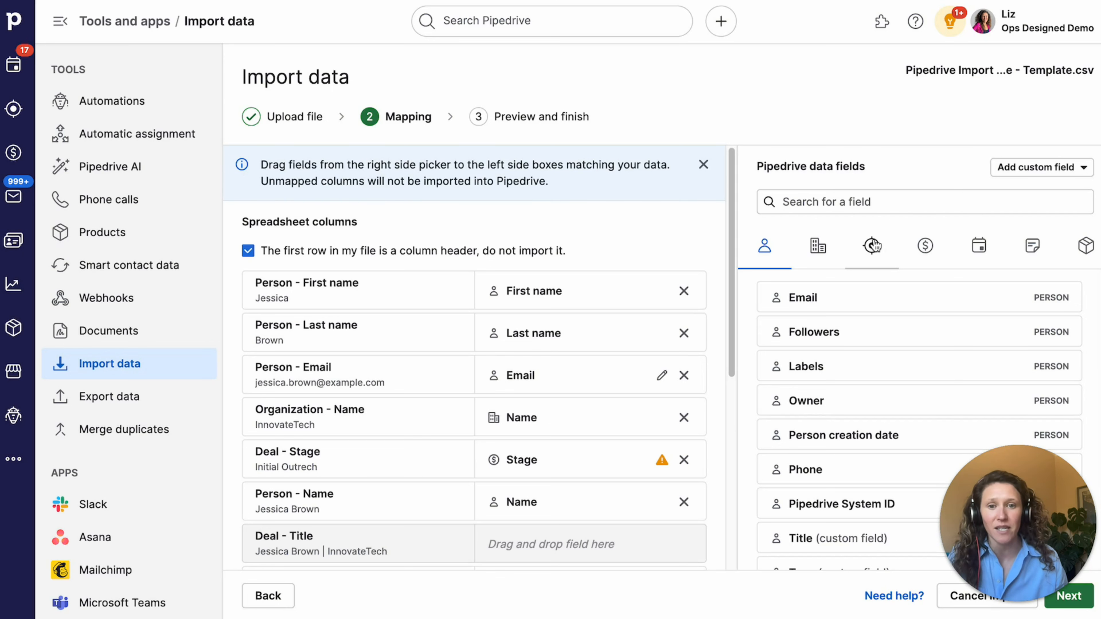
scroll(576, 245, "down", 2)
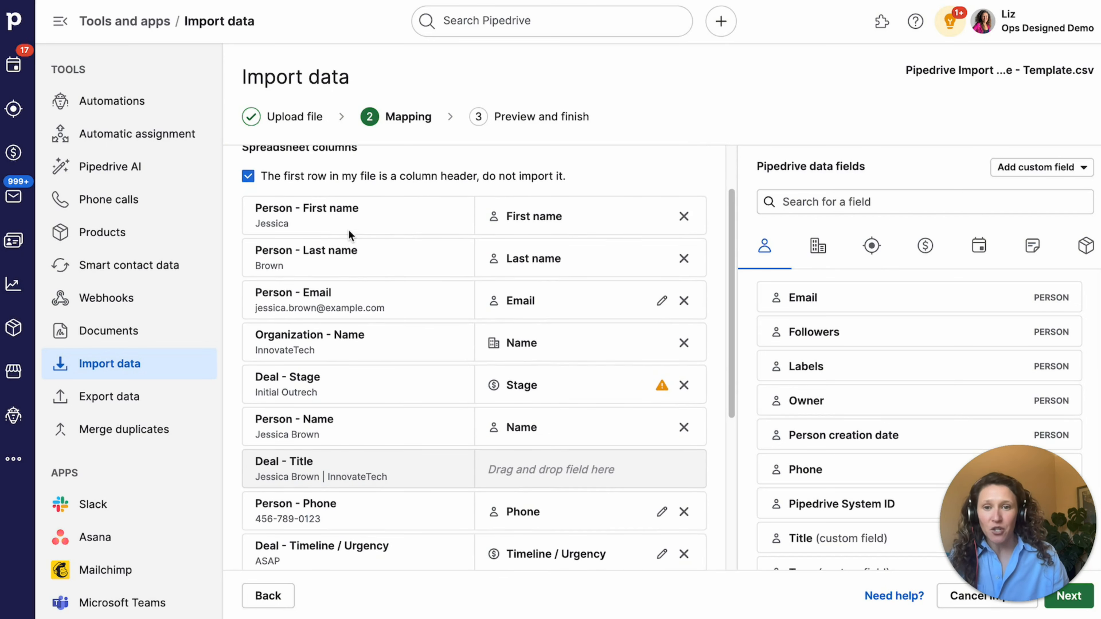
scroll(349, 235, "up", 2)
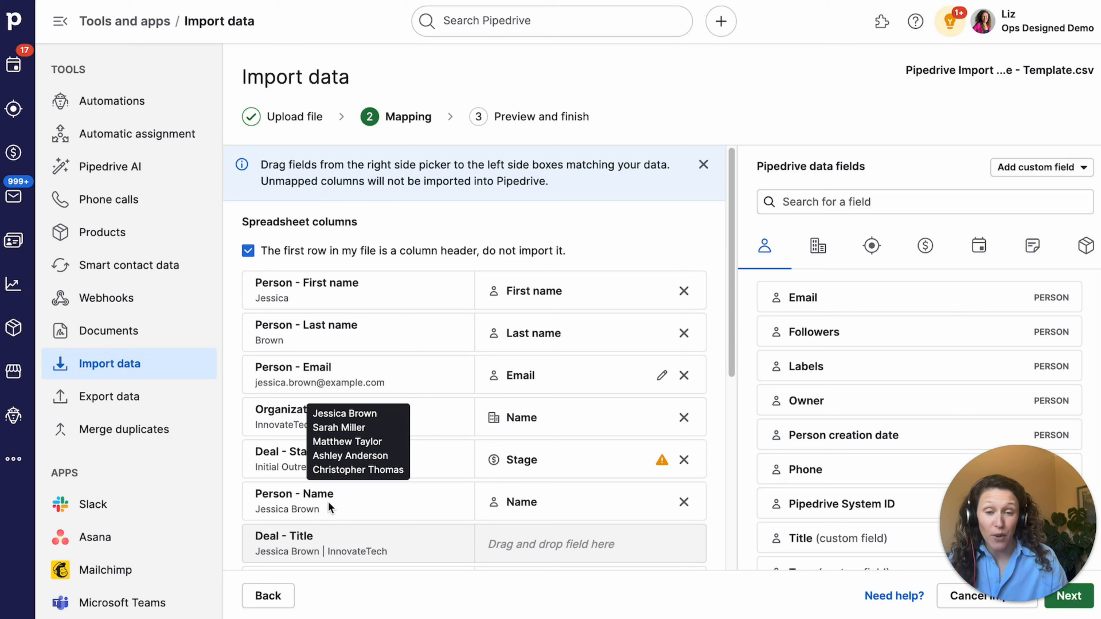
left_click_drag(268, 282, 348, 284)
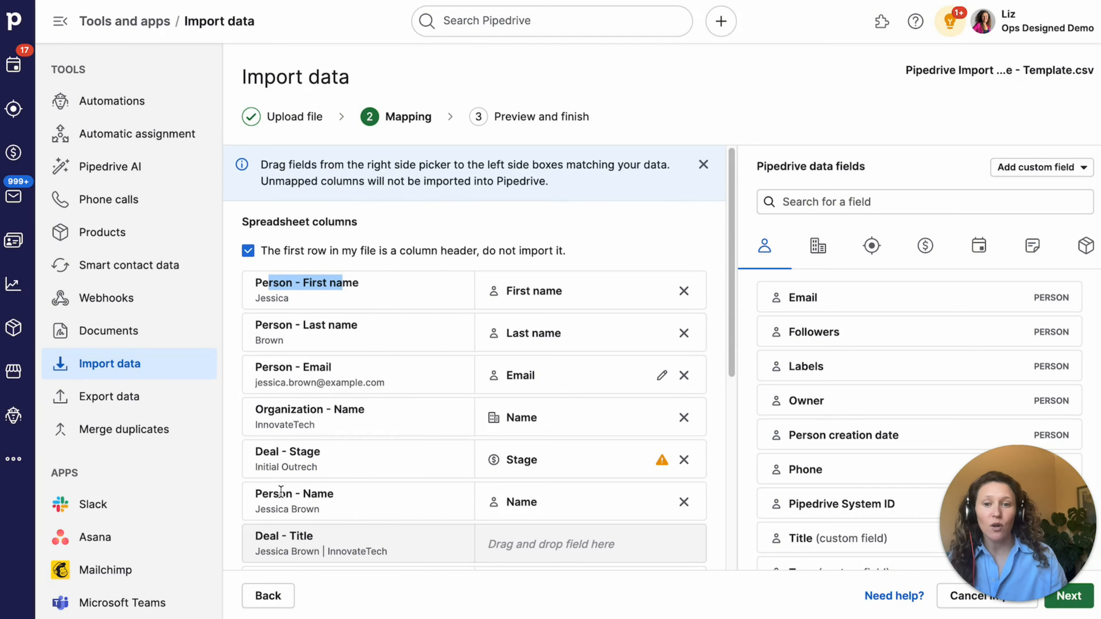
scroll(321, 414, "down", 1)
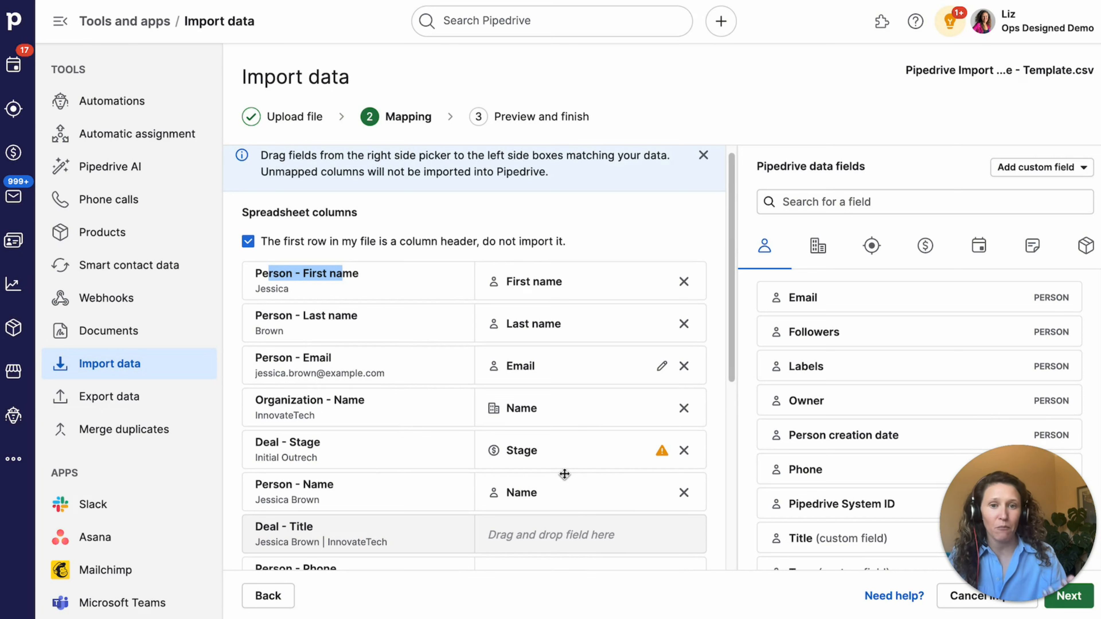
mouse_move(270, 271)
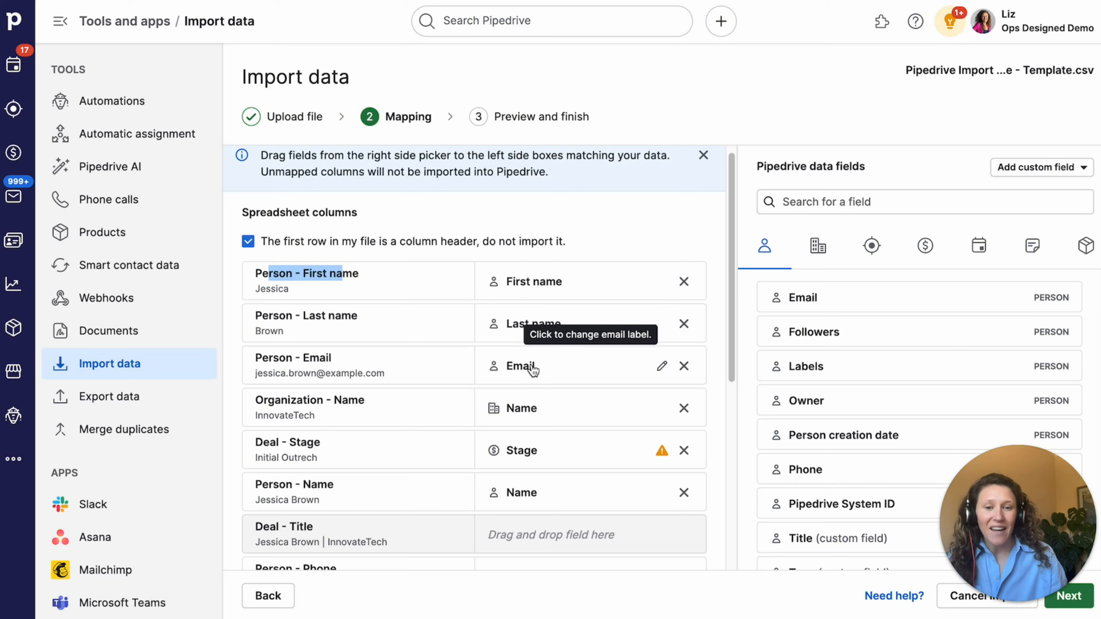
- Replace the old Email mapping so Person - Email maps to the person Email field
left_click(684, 366)
left_click(843, 202)
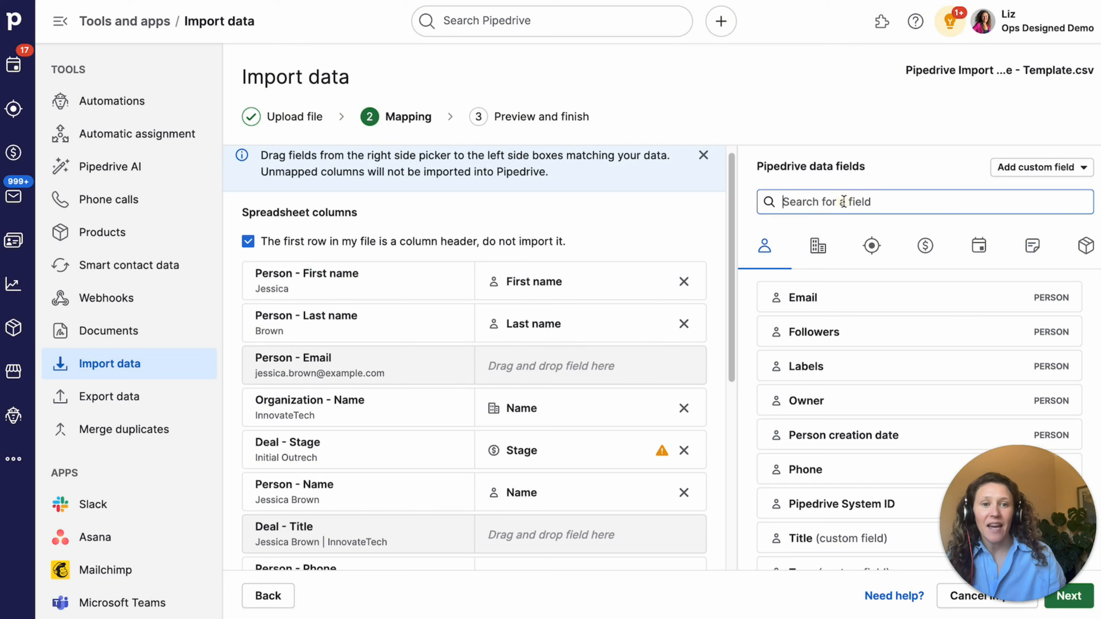
type("email")
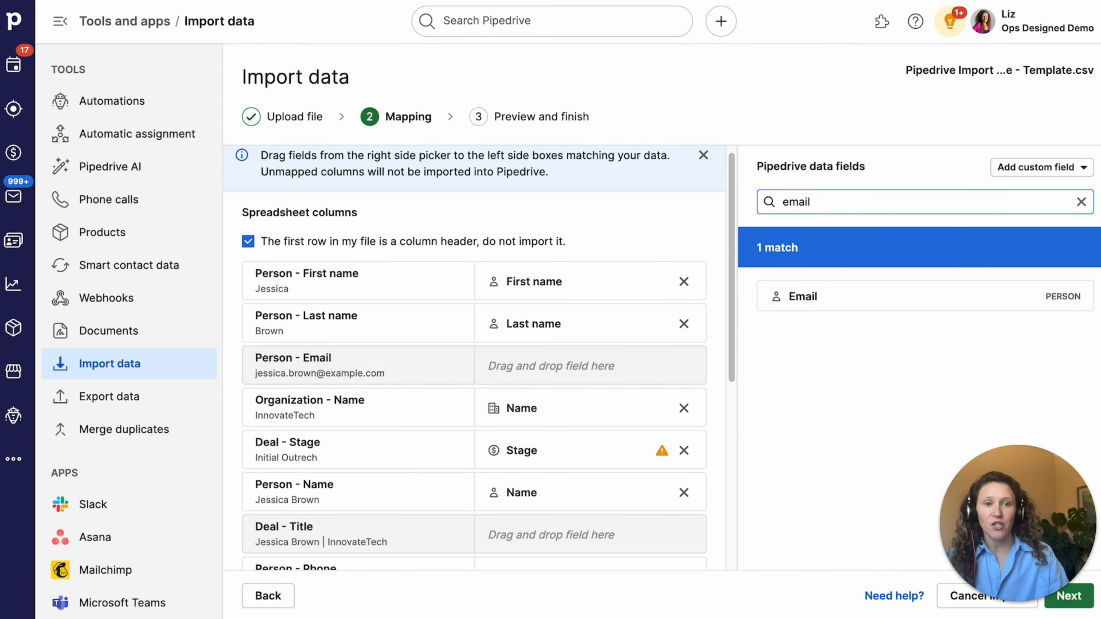
left_click(817, 295)
left_click_drag(817, 295, 633, 360)
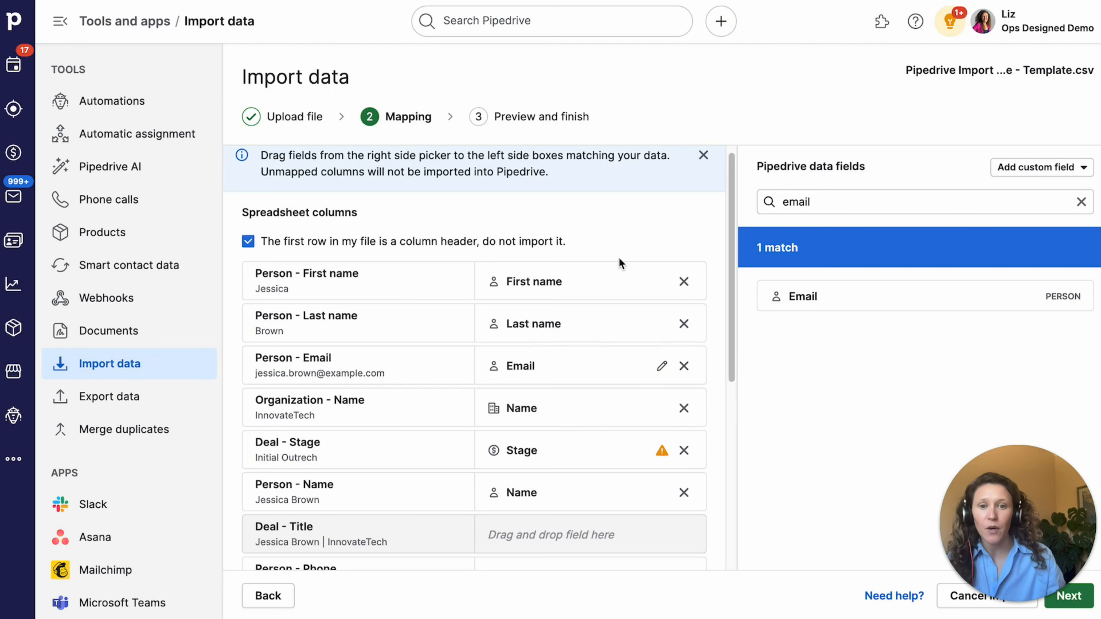
scroll(606, 224, "down", 1)
scroll(580, 282, "down", 1)
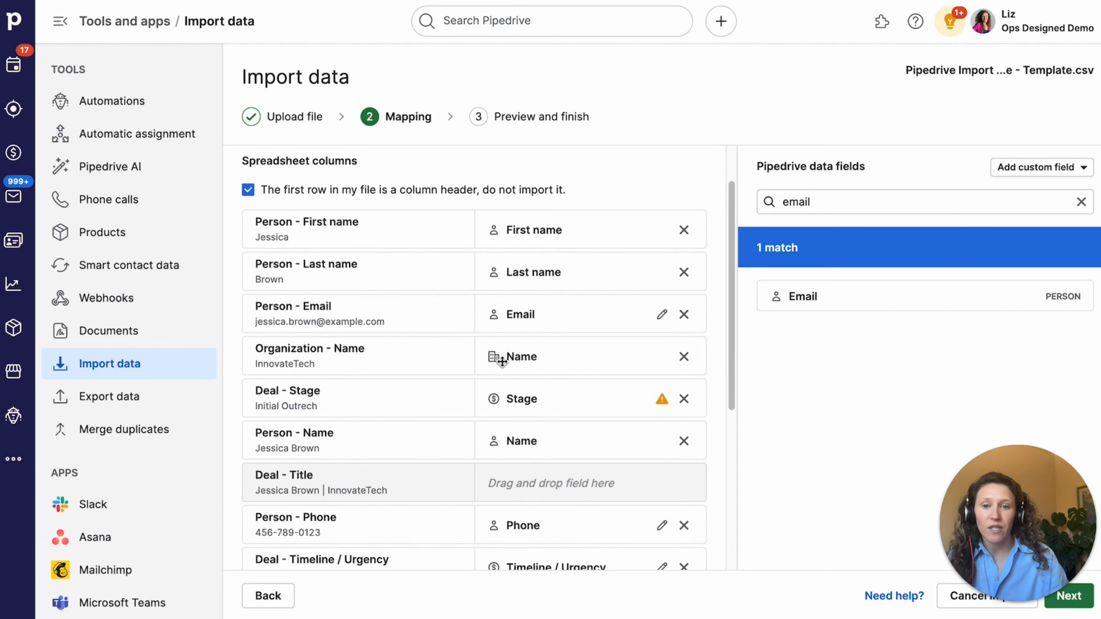
scroll(573, 347, "down", 2)
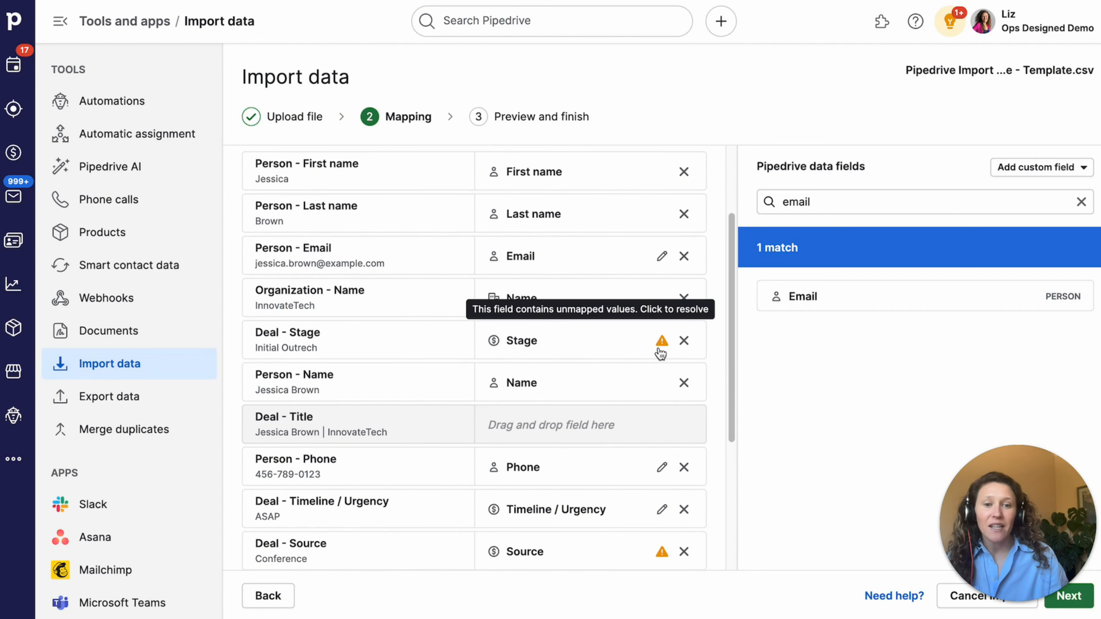
scroll(659, 416, "up", 1)
scroll(658, 547, "down", 1)
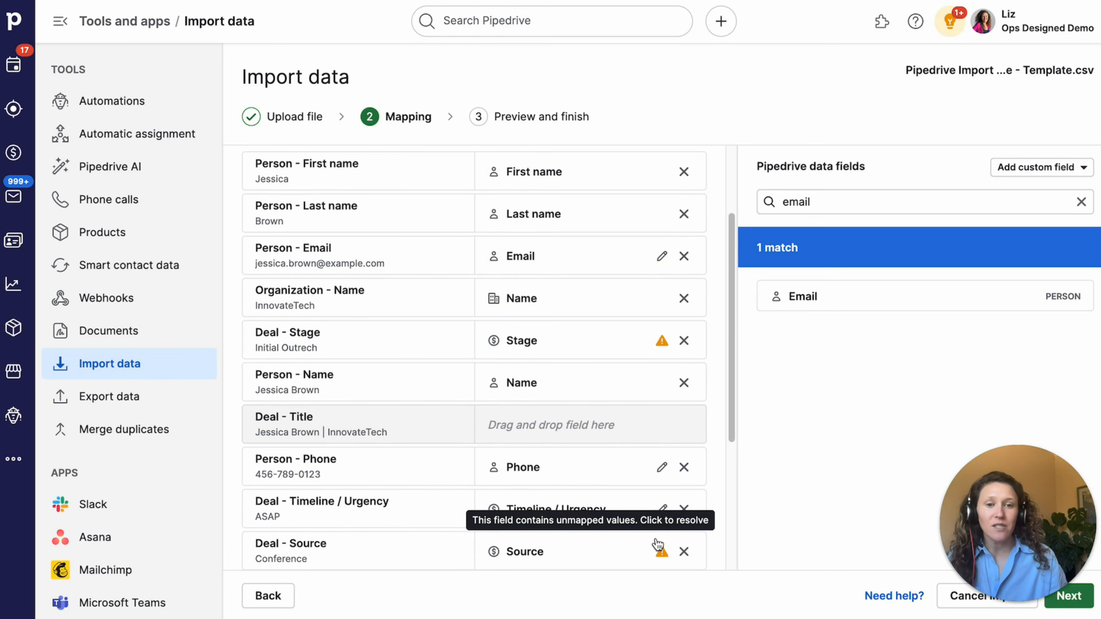
- Map the file's 'Initial Outrech' stage value to the Initial Outreach (Sales) stage and save
left_click(661, 341)
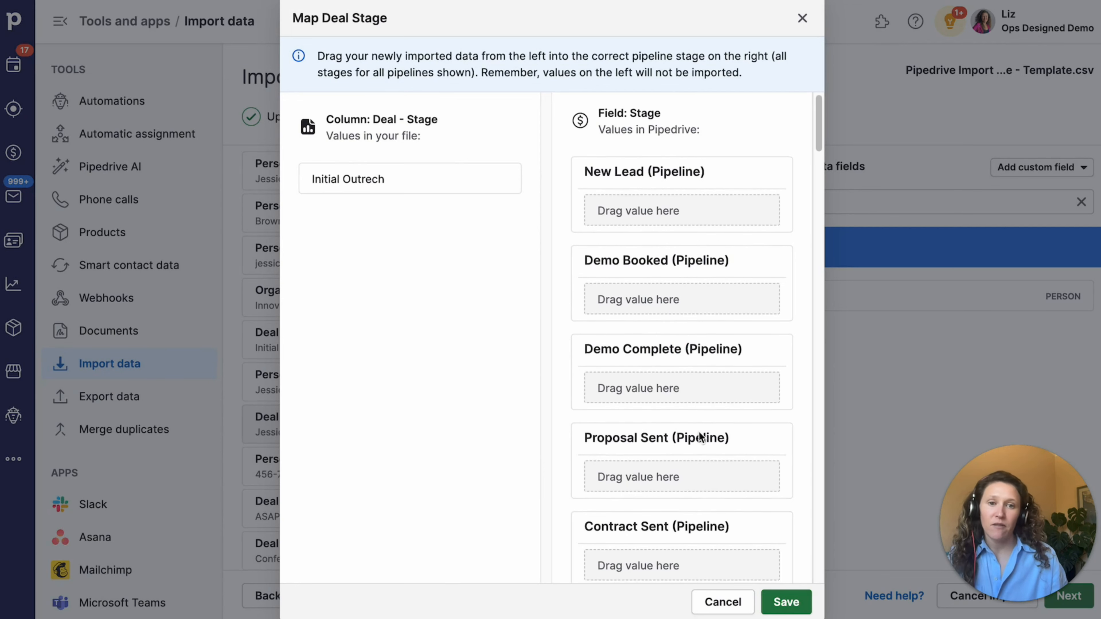
scroll(698, 432, "down", 3)
scroll(699, 435, "down", 15)
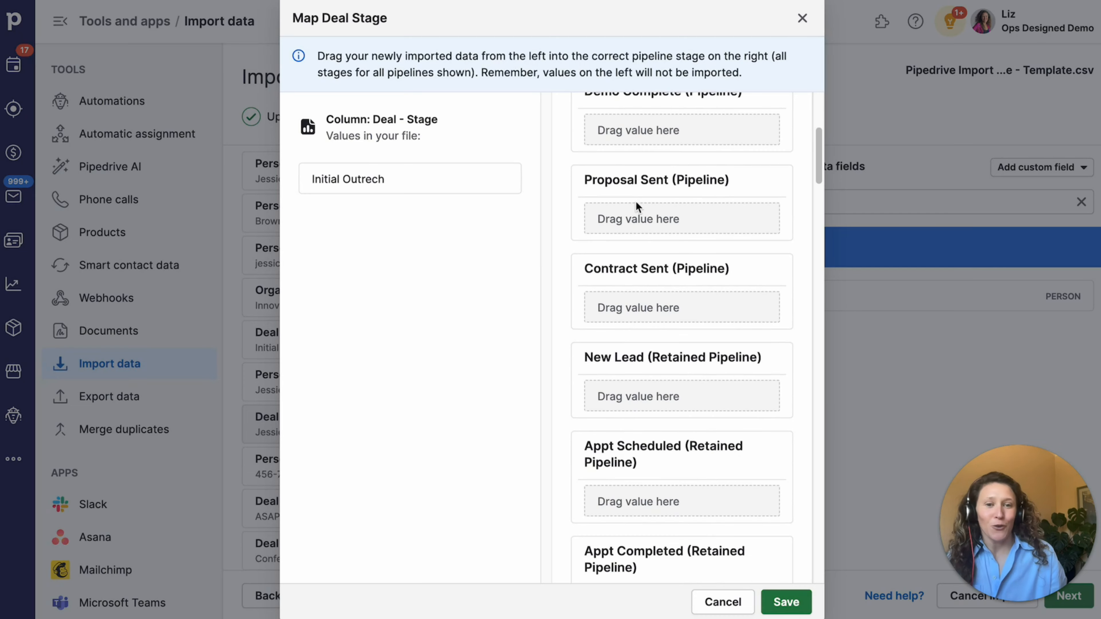
scroll(713, 364, "down", 20)
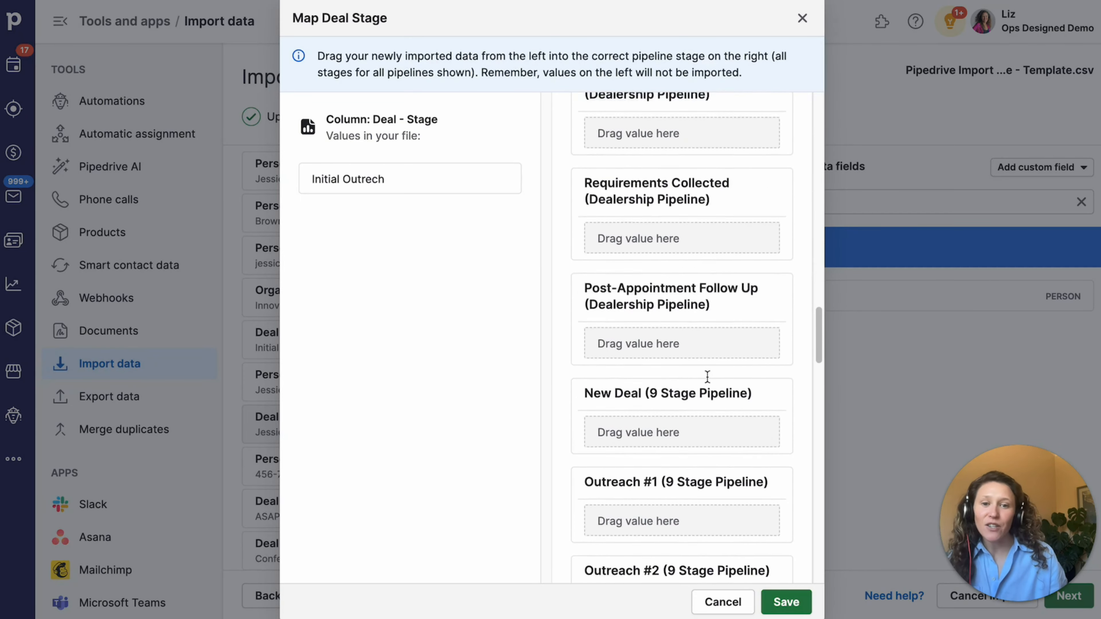
scroll(705, 374, "down", 20)
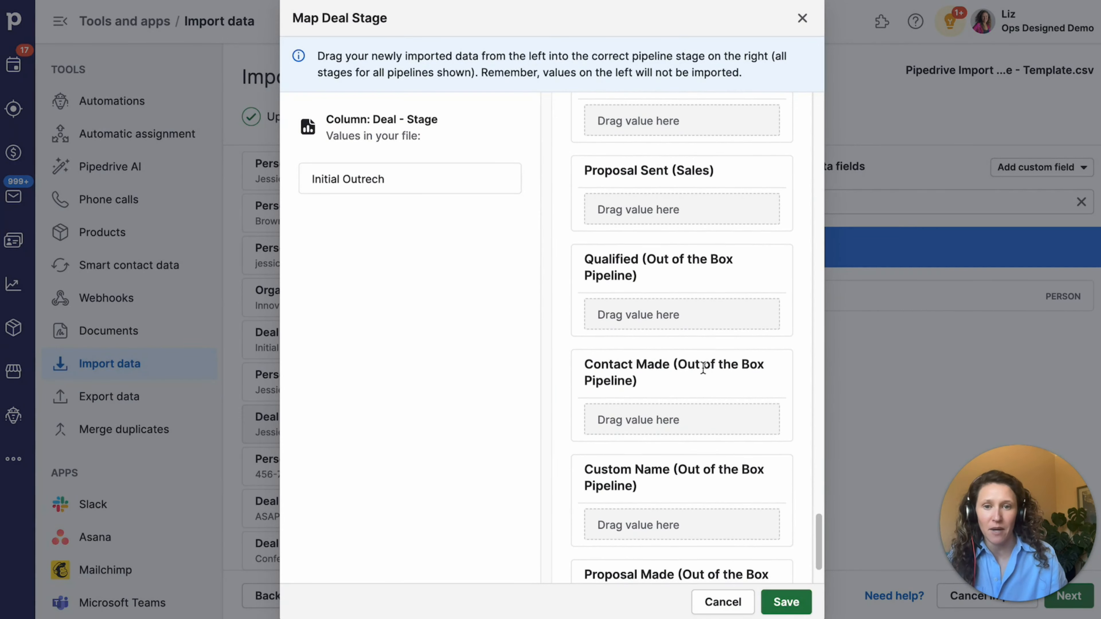
scroll(702, 373, "up", 4)
scroll(694, 382, "up", 2)
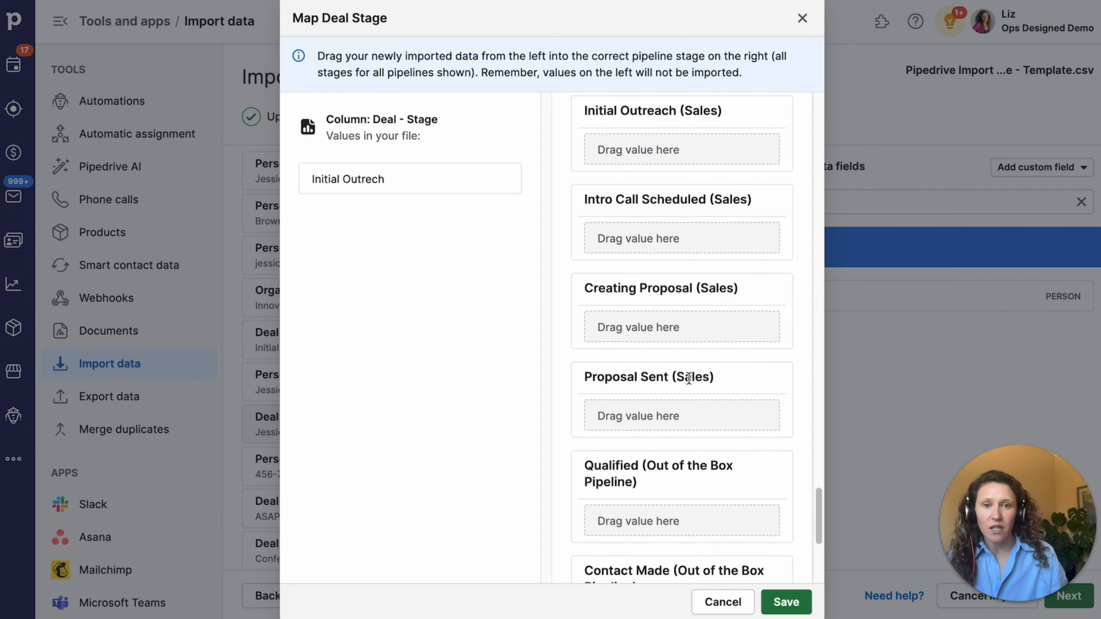
left_click_drag(444, 169, 702, 179)
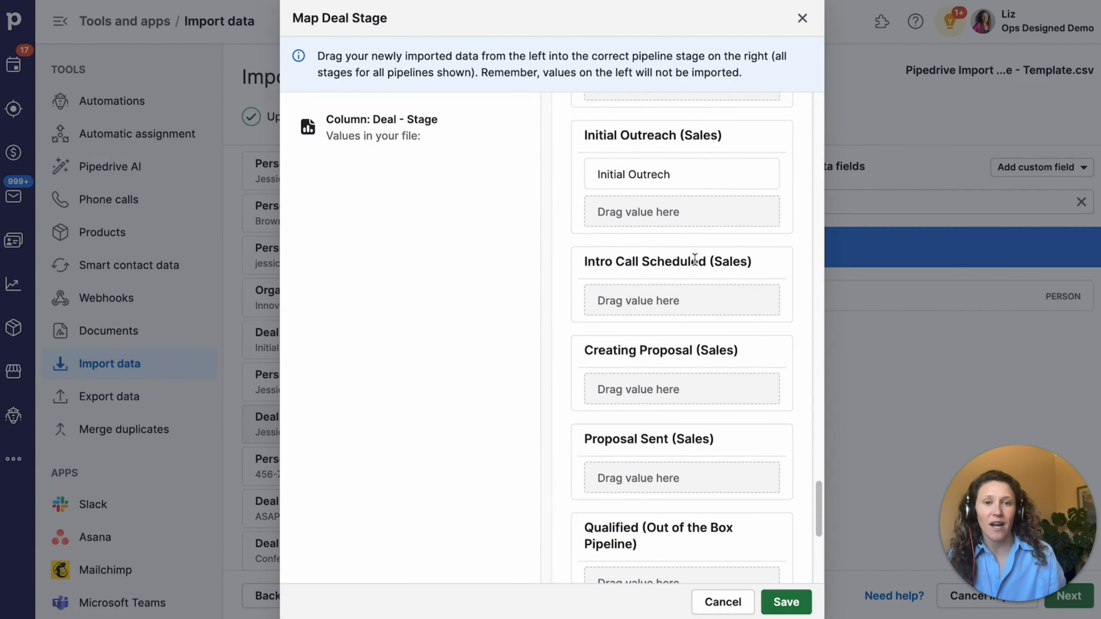
left_click(786, 602)
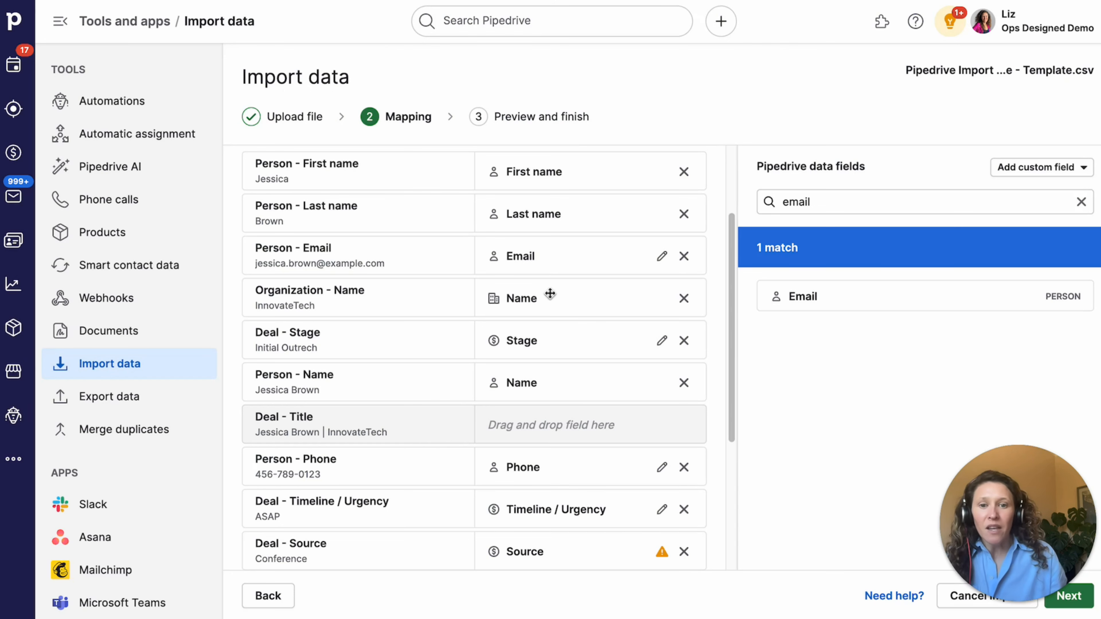
- Search 'title' in the data fields and map the deal Title field onto the Deal - Title column
scroll(549, 294, "down", 2)
double_click(816, 200)
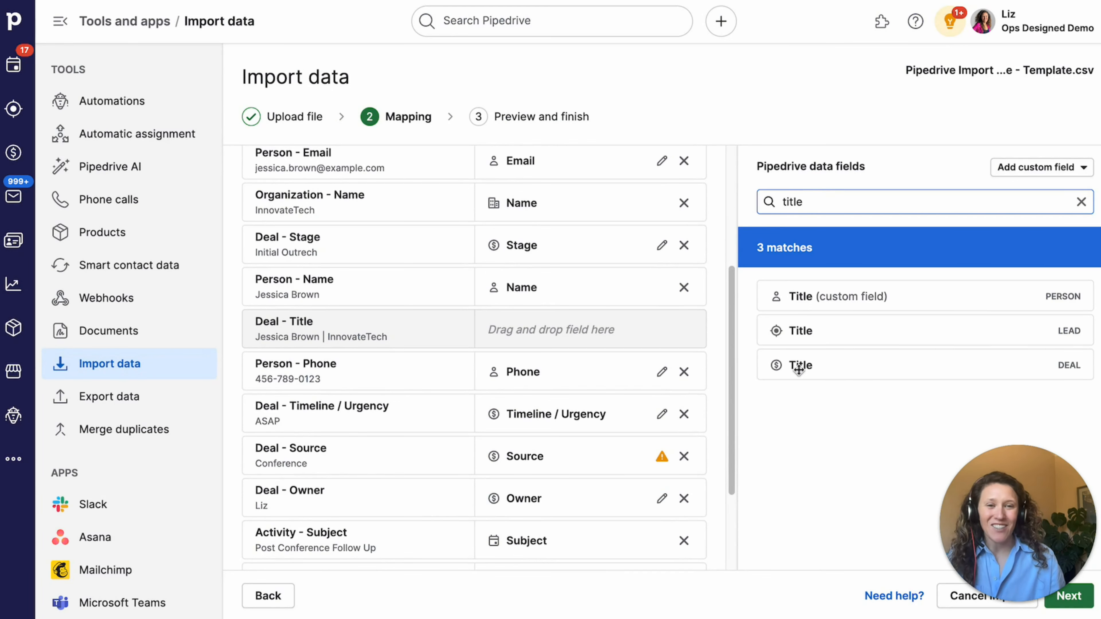
left_click_drag(797, 374, 565, 333)
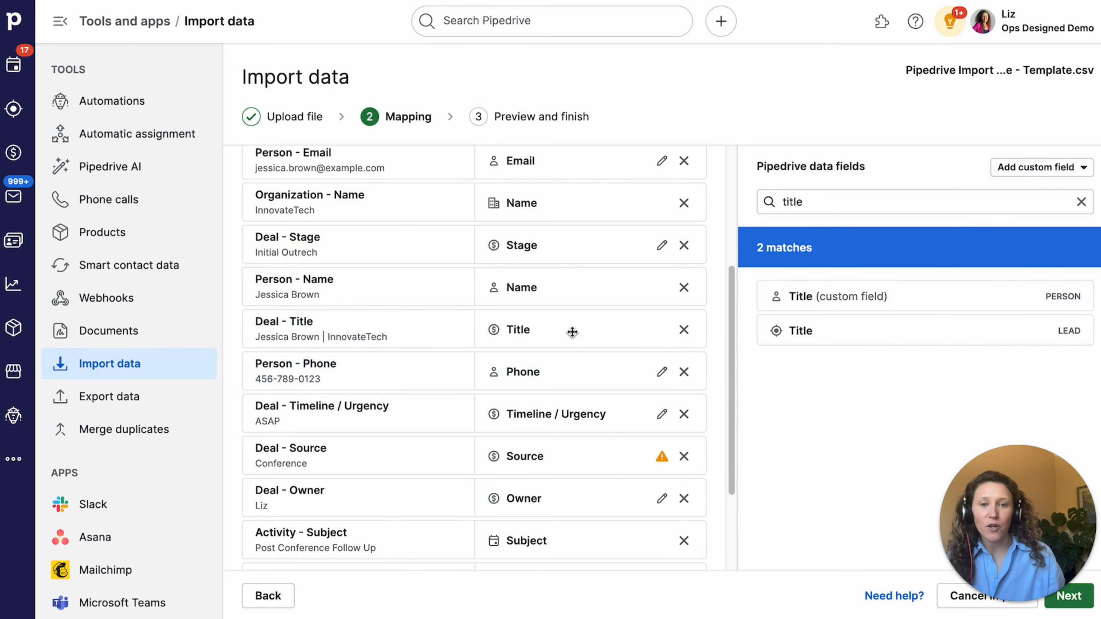
scroll(568, 330, "down", 3)
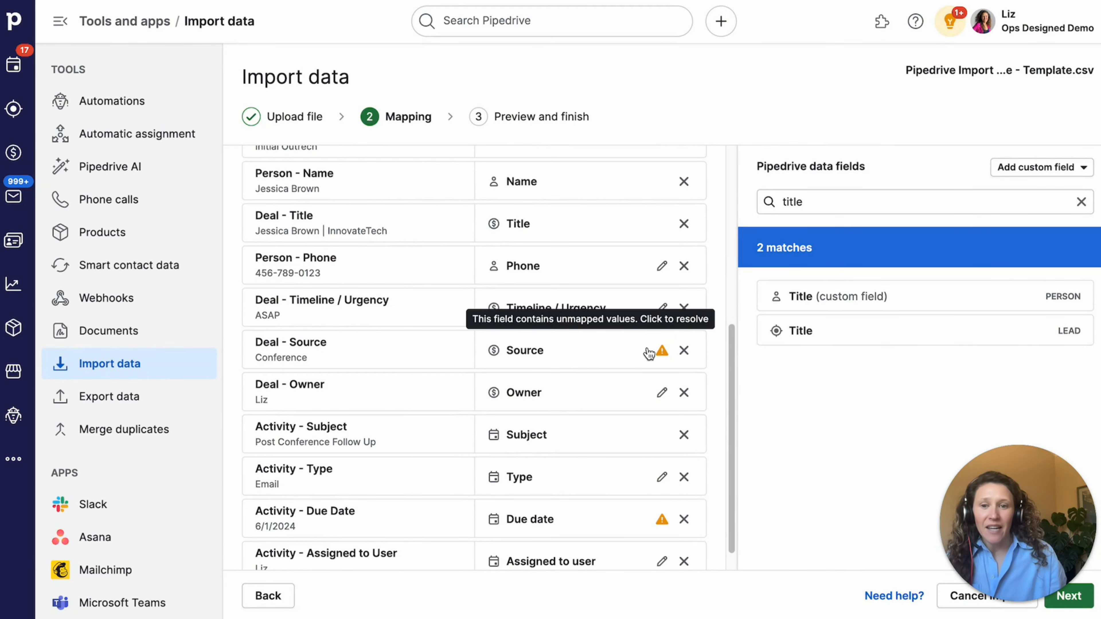
left_click(662, 352)
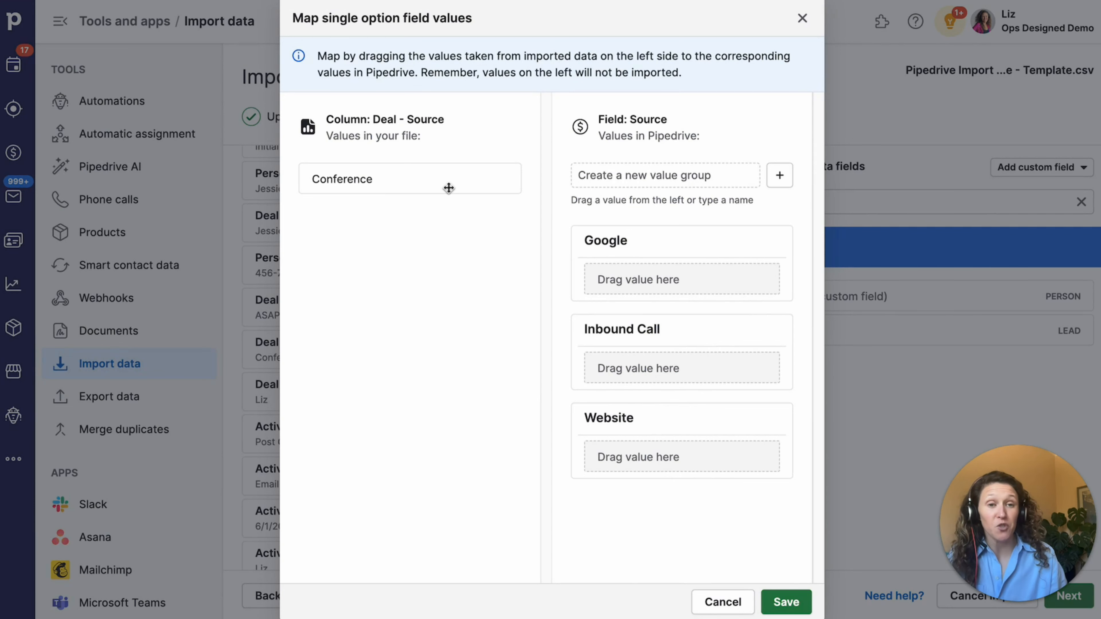
- Create a new 'Conference' source value group, map the file's Conference value into it, and save
left_click_drag(399, 183, 652, 286)
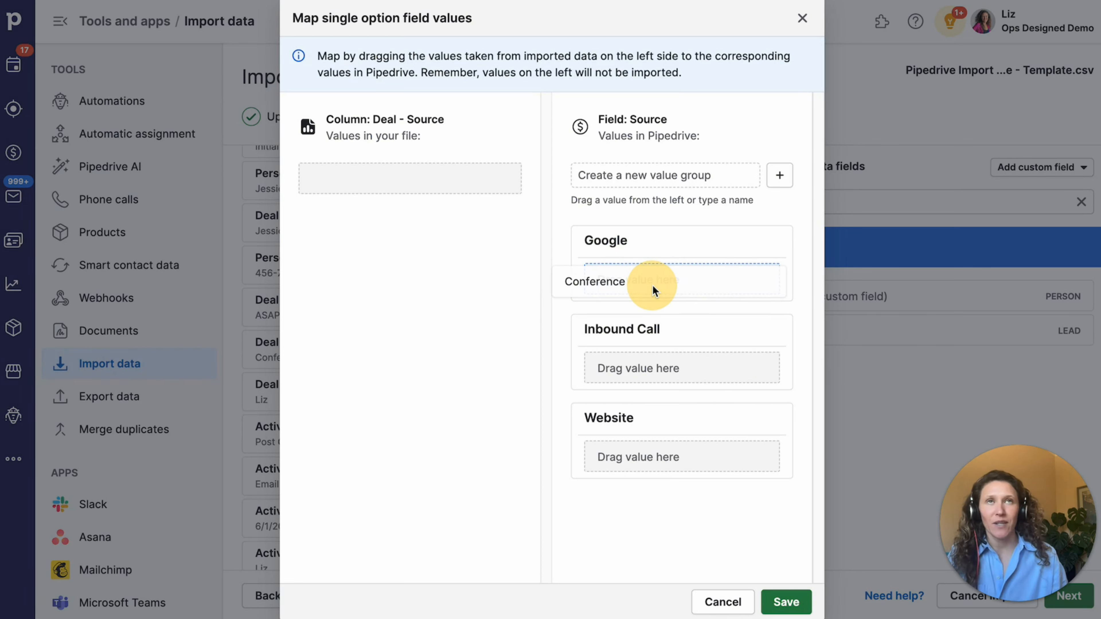
left_click_drag(652, 285, 391, 189)
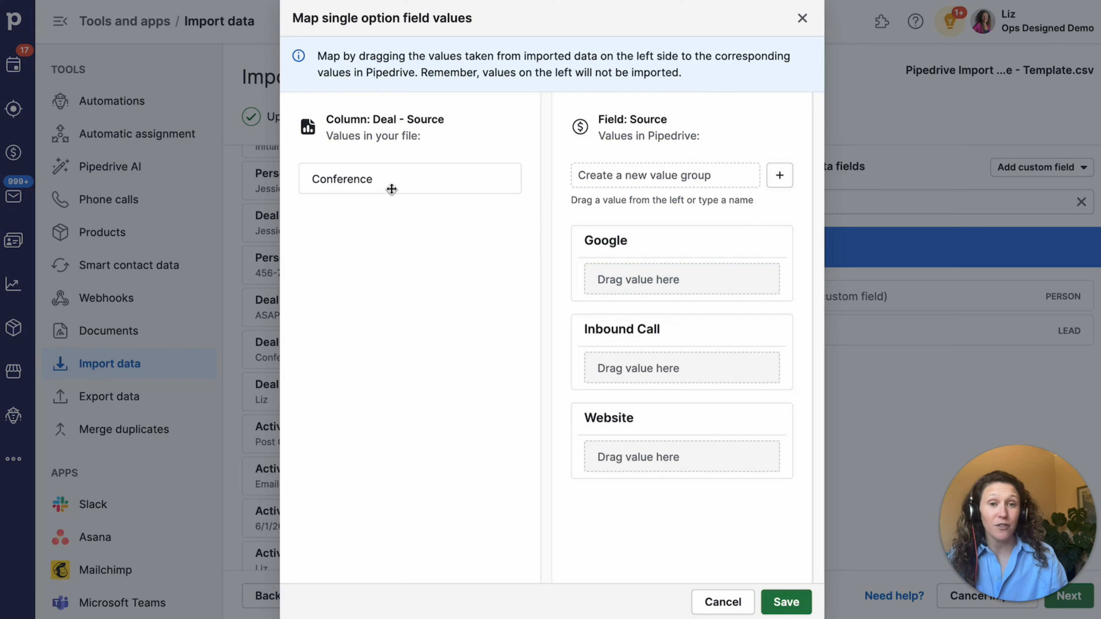
left_click(620, 178)
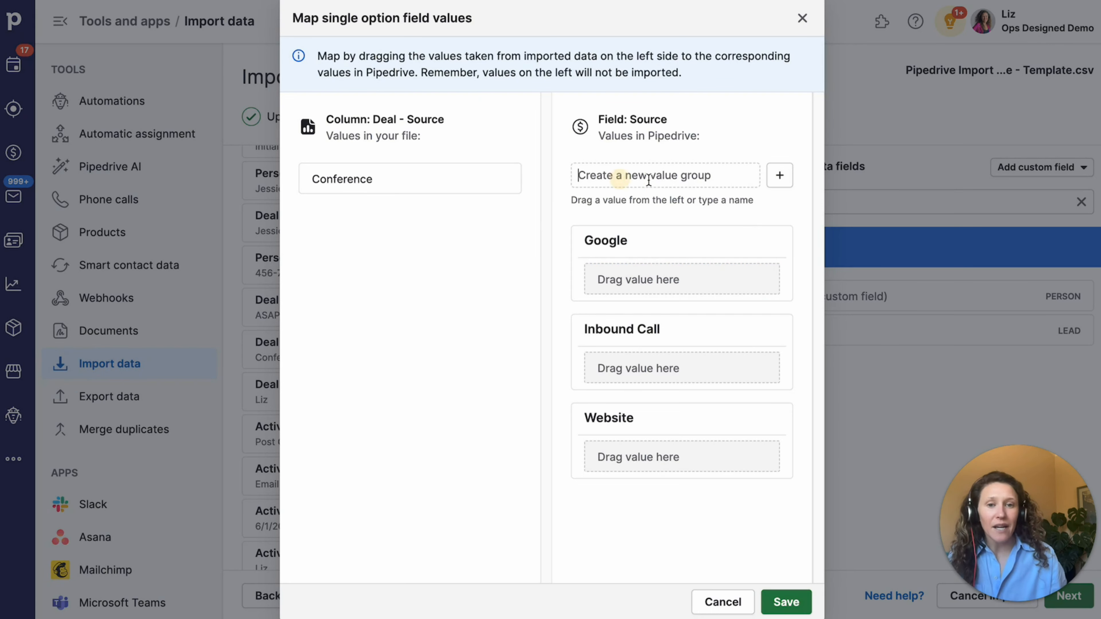
type("Conference")
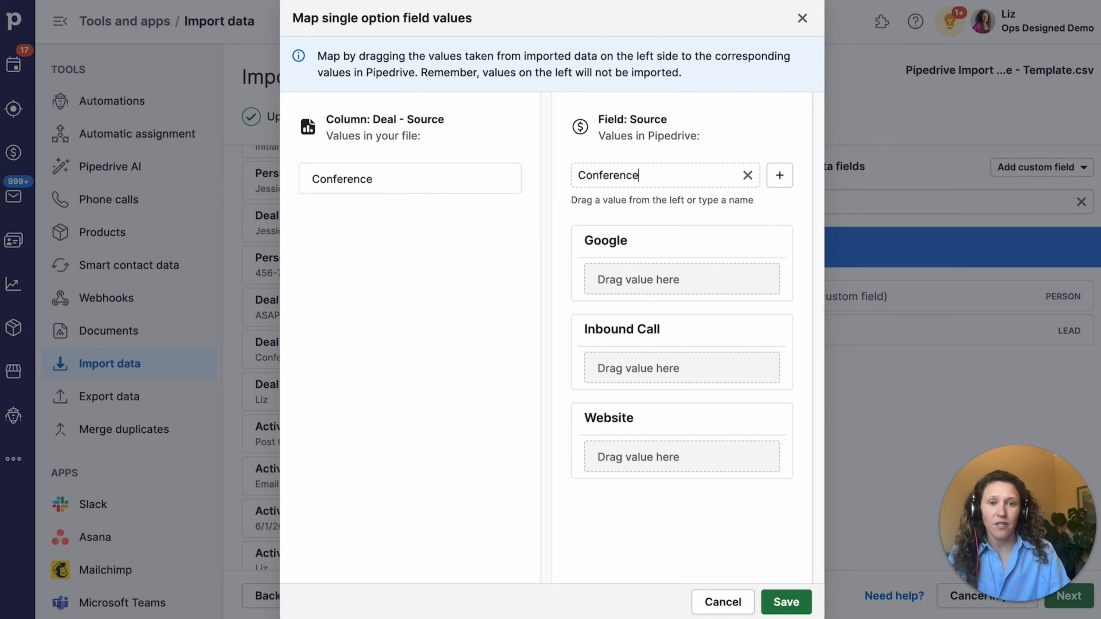
key("Return")
left_click_drag(438, 180, 684, 282)
left_click(784, 606)
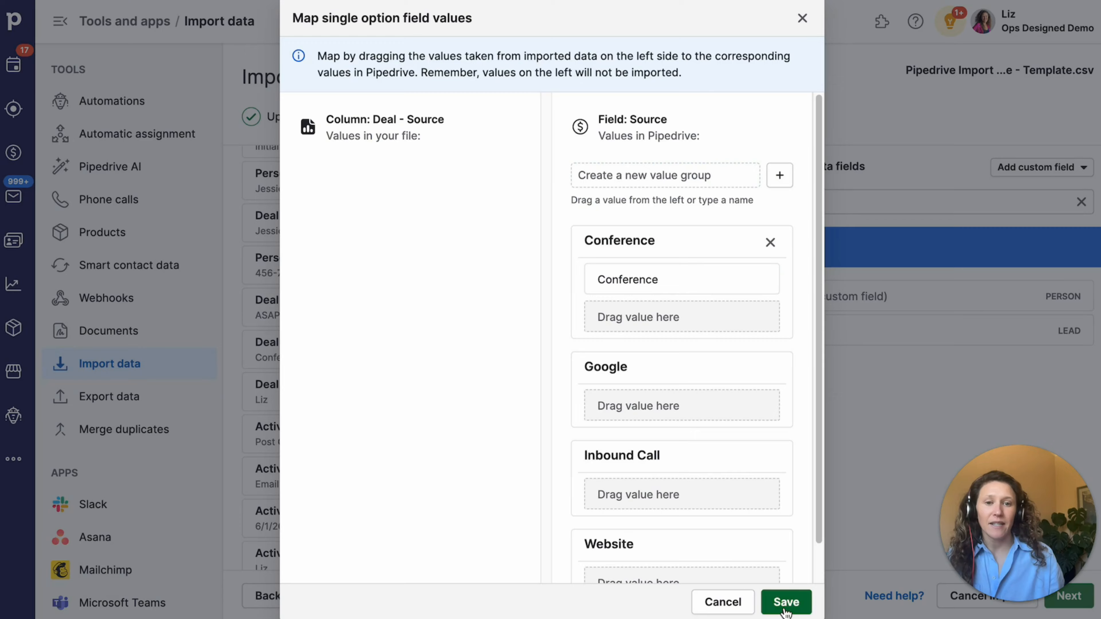
scroll(555, 334, "down", 1)
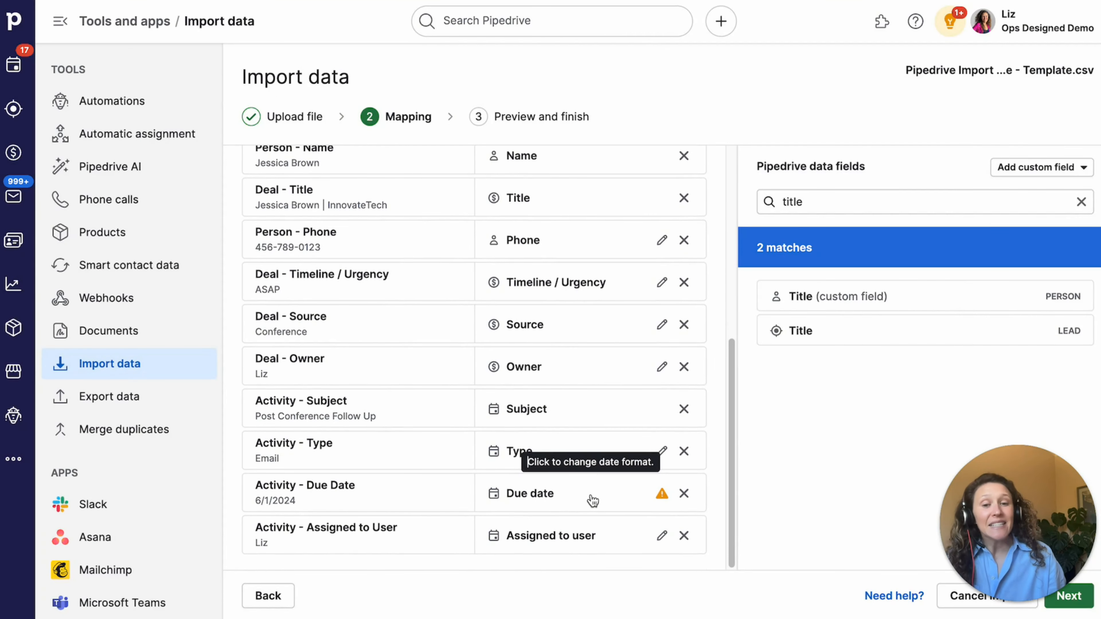
- Mark the Activity - Due Date column as dates in mm dd yyyy format and save
left_click(662, 497)
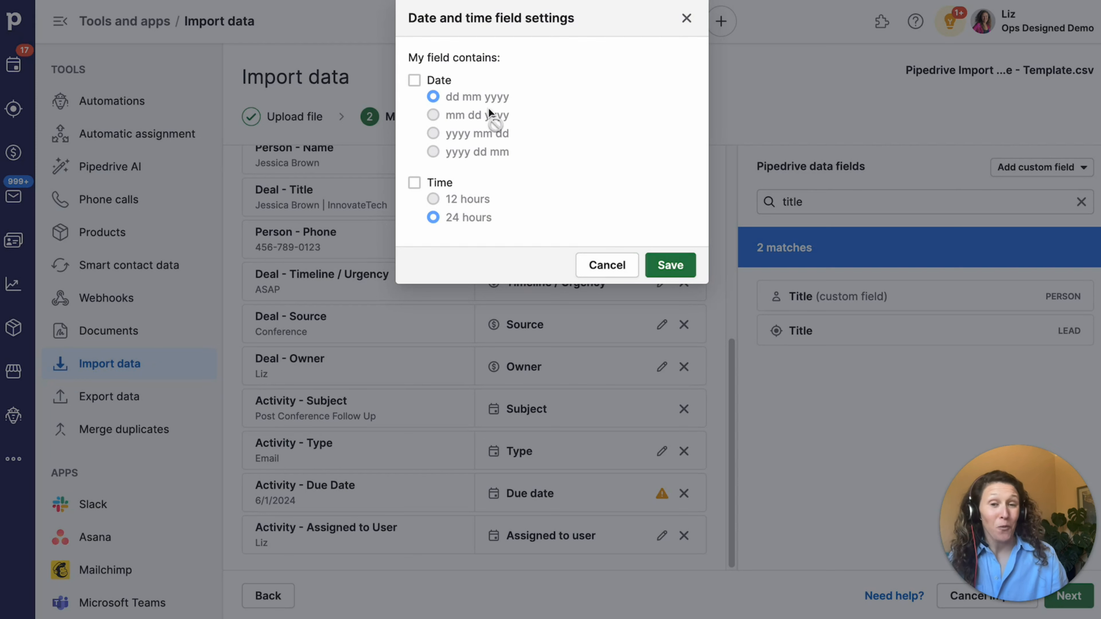
left_click(416, 82)
left_click(458, 115)
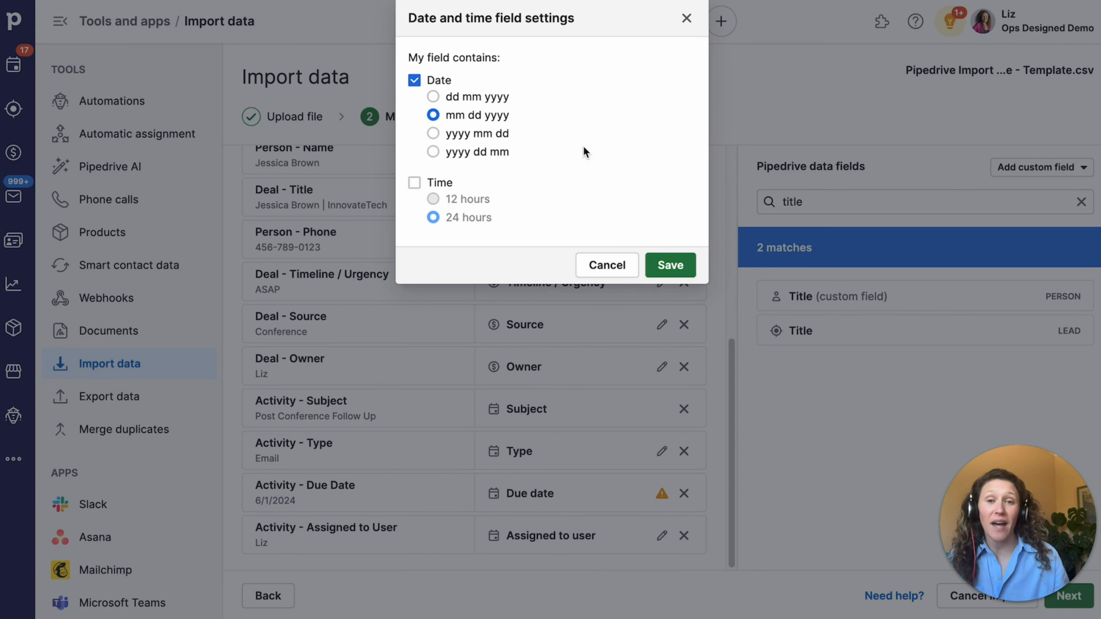
left_click(668, 263)
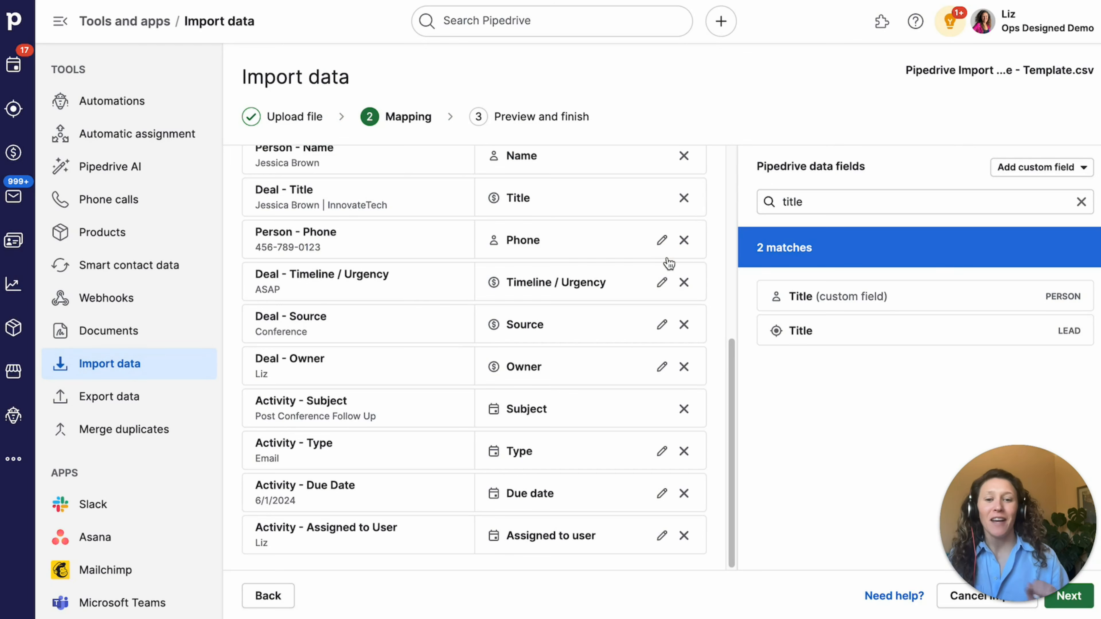
- Advance from the fully mapped columns to the Preview and finish step
scroll(596, 372, "up", 5)
scroll(596, 372, "up", 3)
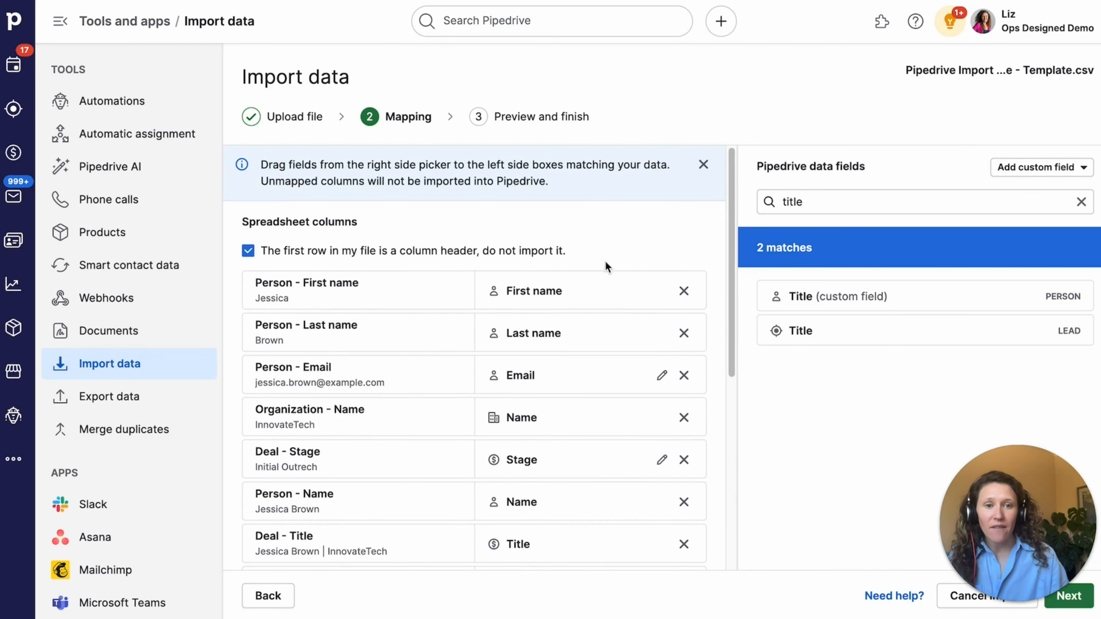
scroll(602, 260, "down", 8)
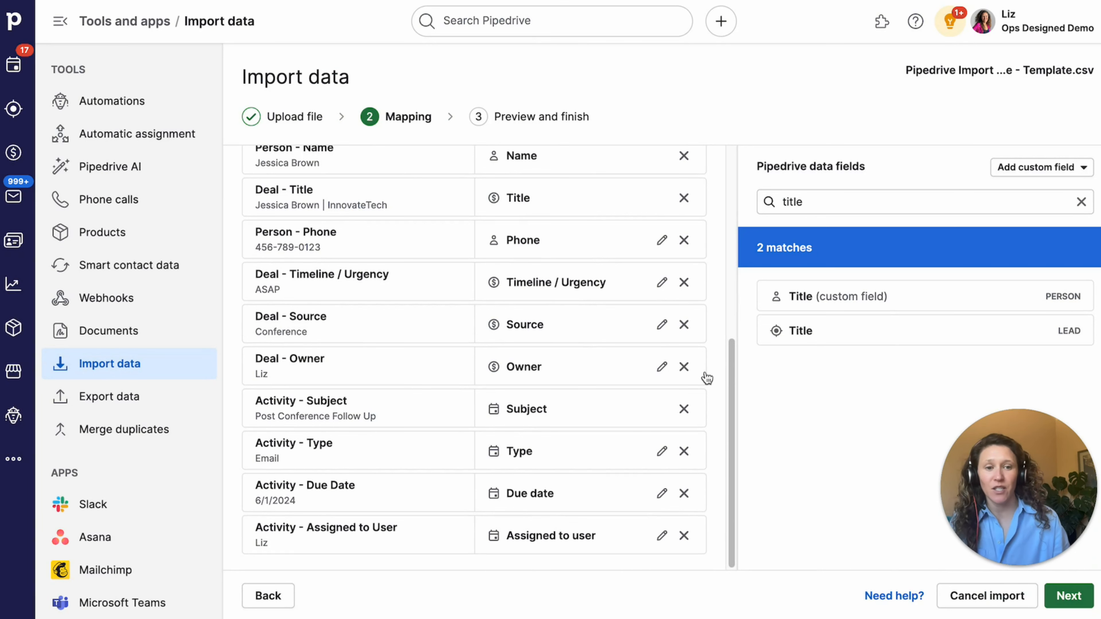
left_click(1078, 594)
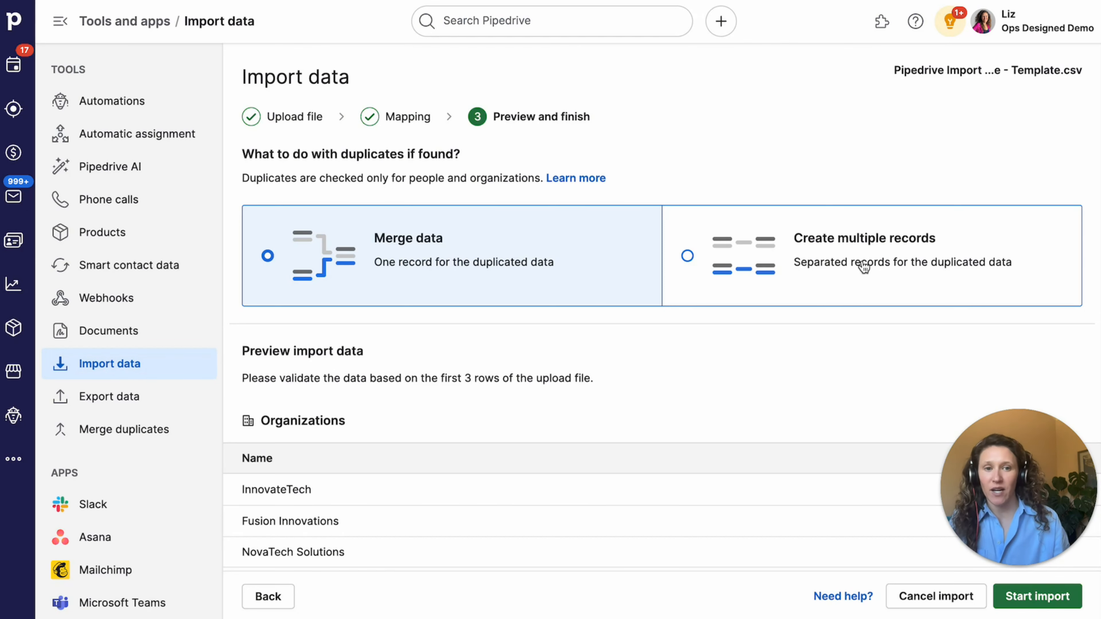
- Review the organizations, people, deals and activities previews, then start the import
scroll(790, 294, "down", 3)
scroll(789, 294, "down", 5)
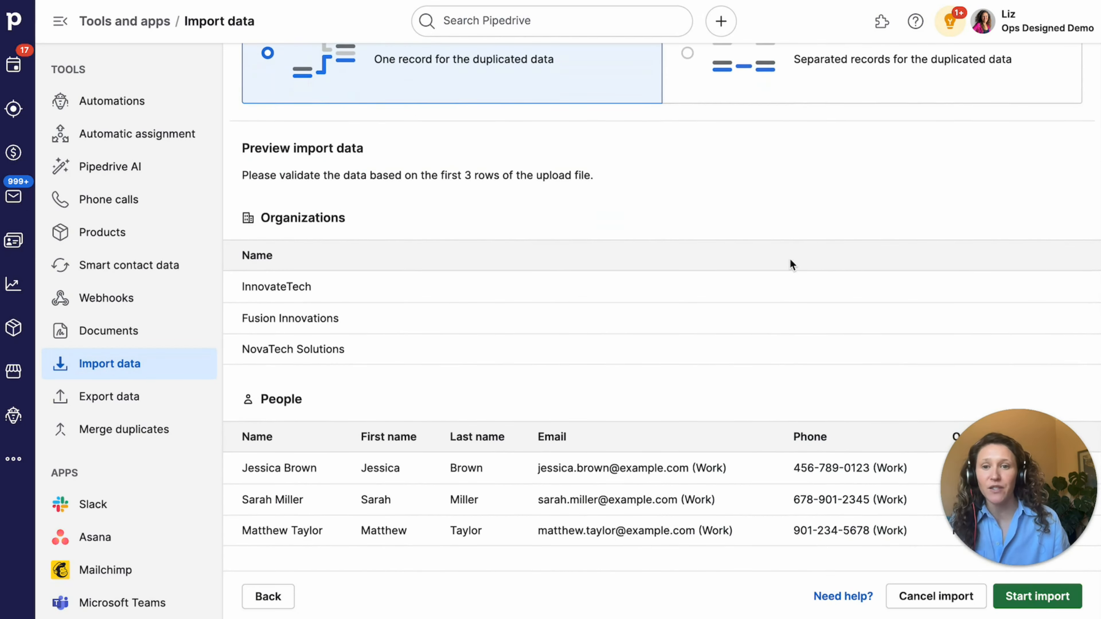
scroll(679, 325, "up", 2)
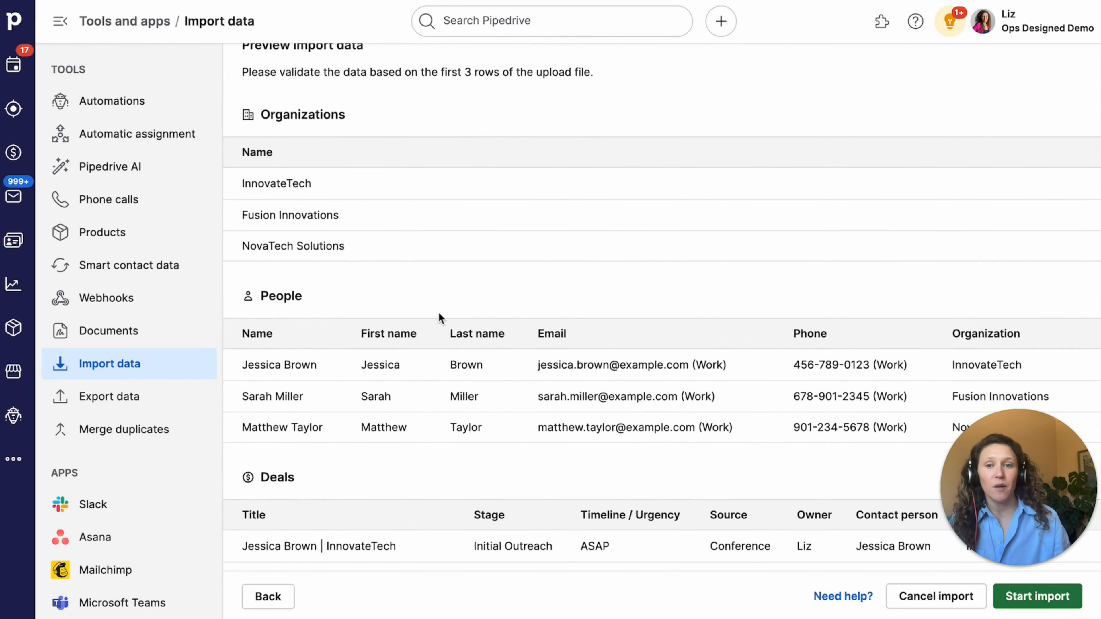
scroll(386, 234, "down", 4)
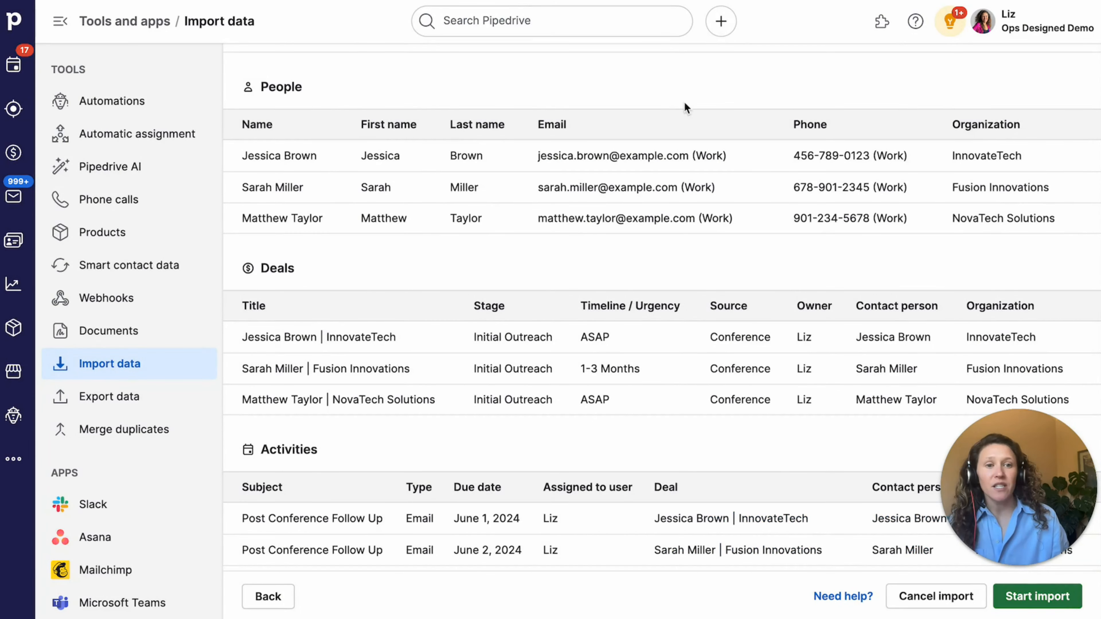
scroll(762, 251, "down", 1)
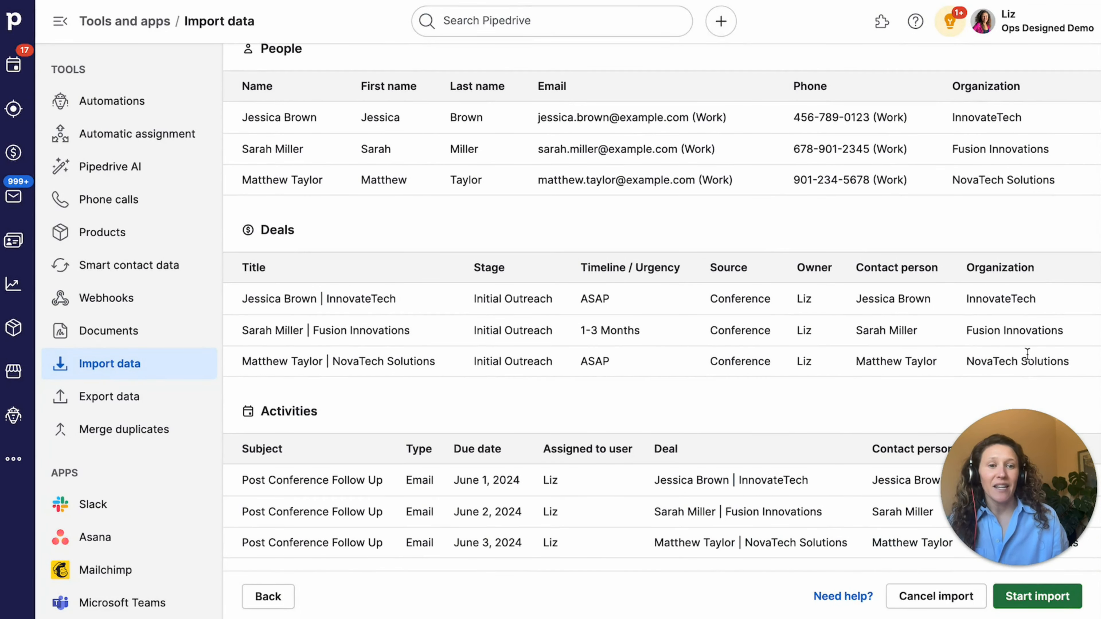
left_click_drag(1021, 441, 1020, 247)
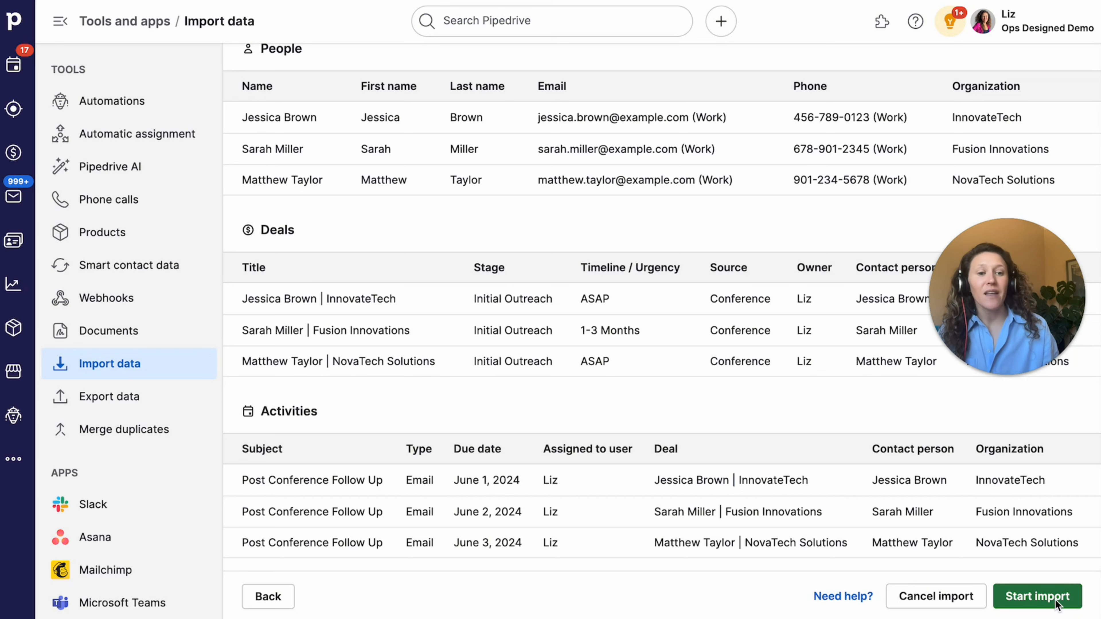
left_click(1032, 595)
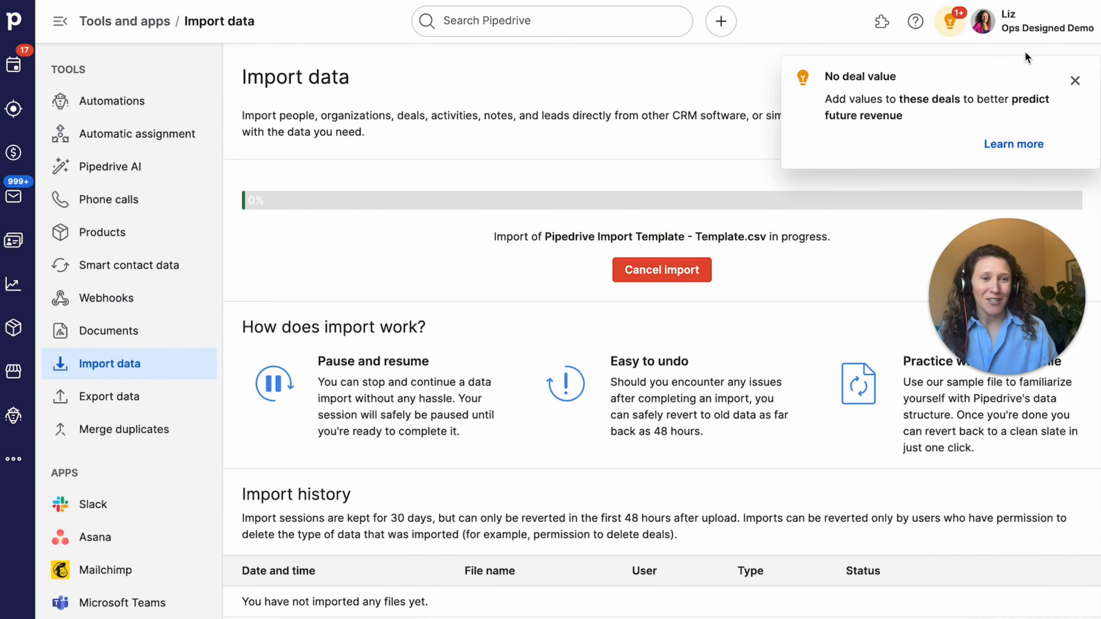
- Dismiss the 'No deal value' tip and highlight the result: 39 added, 1 merged, 0 updated, 0 skipped
left_click(1074, 80)
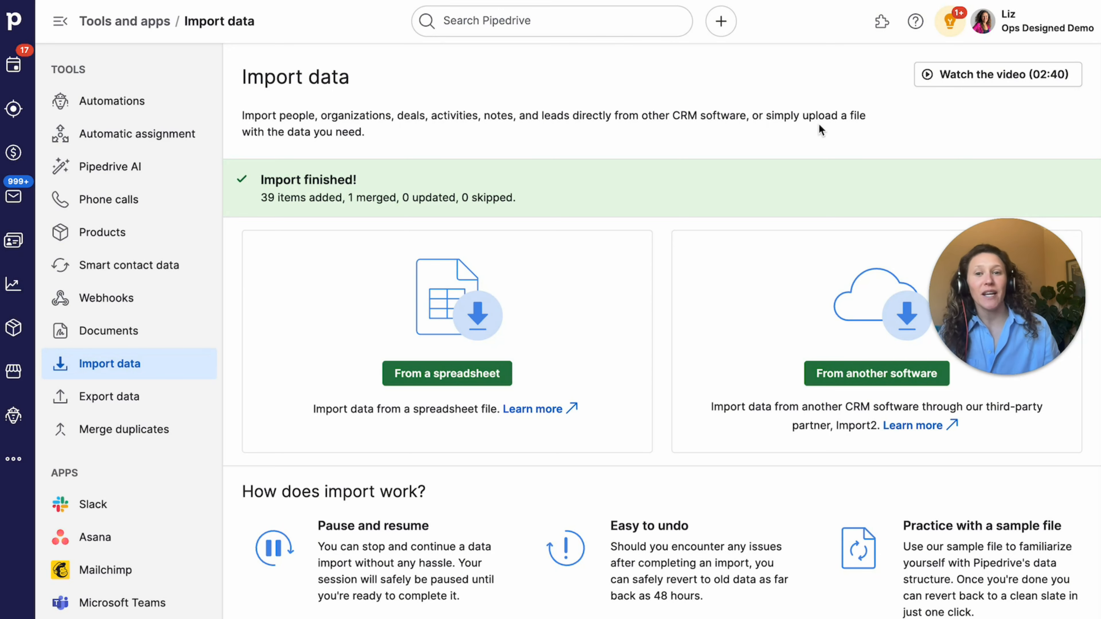
scroll(488, 178, "down", 1)
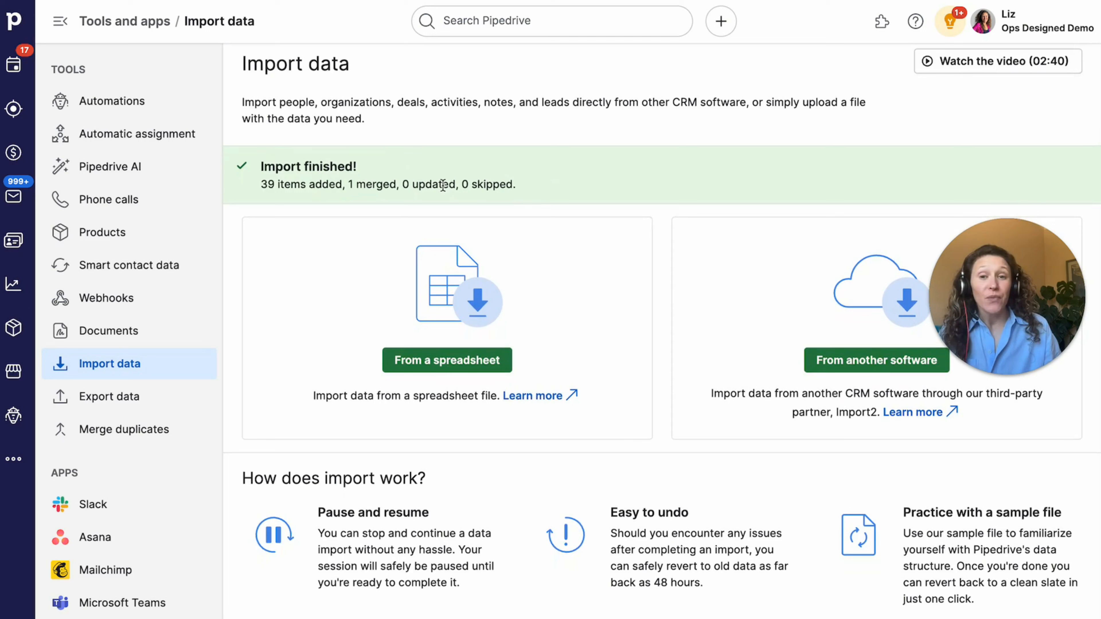
left_click_drag(265, 186, 519, 179)
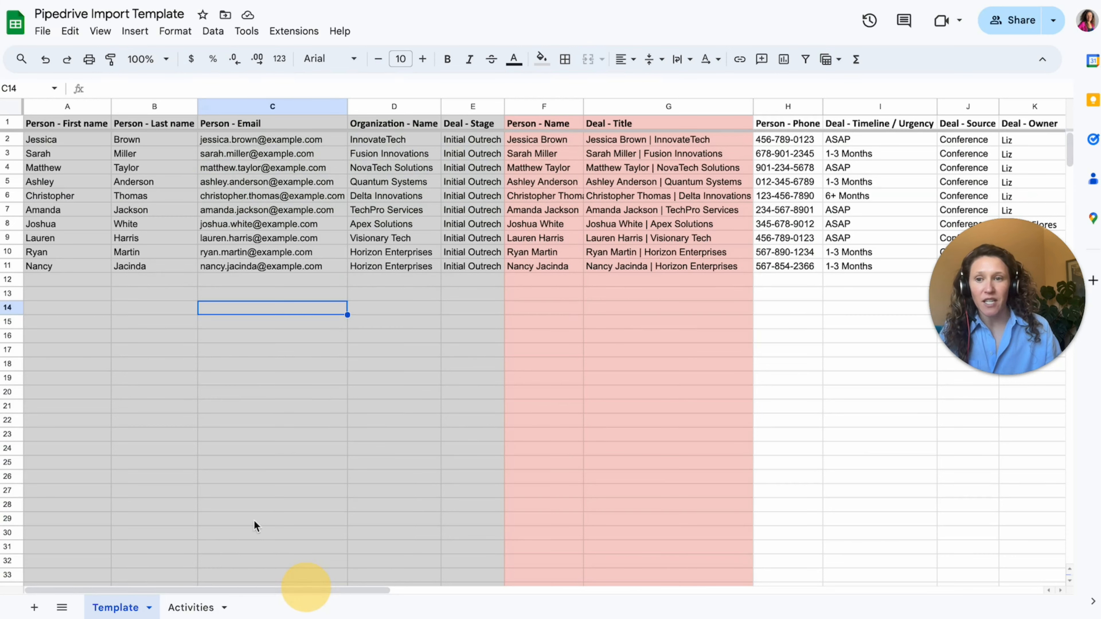
left_click_drag(70, 140, 72, 253)
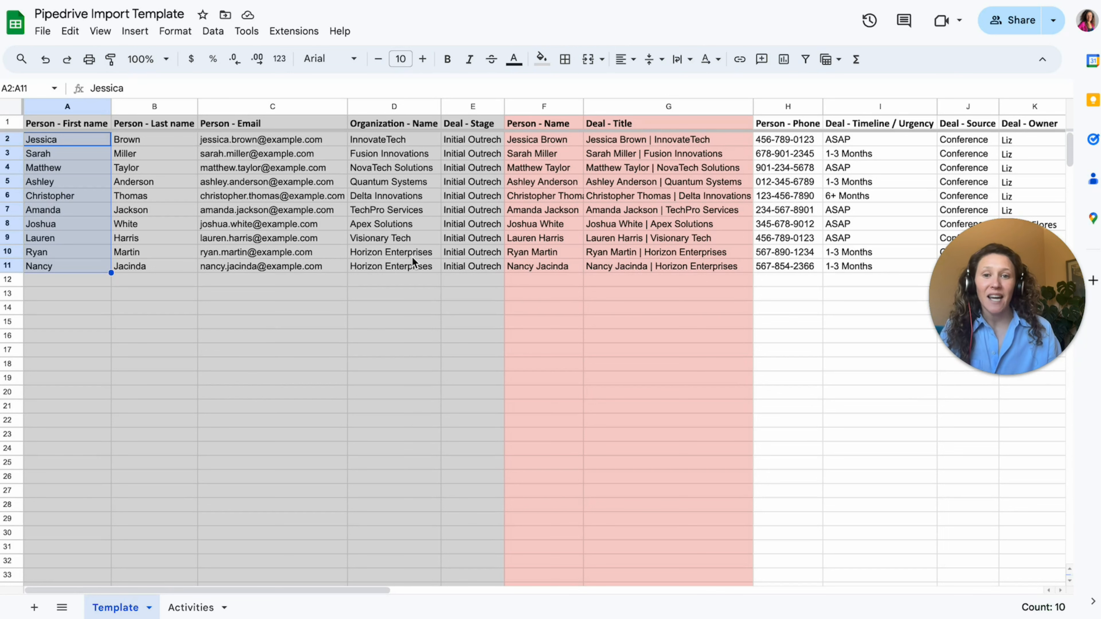
left_click_drag(413, 257, 417, 274)
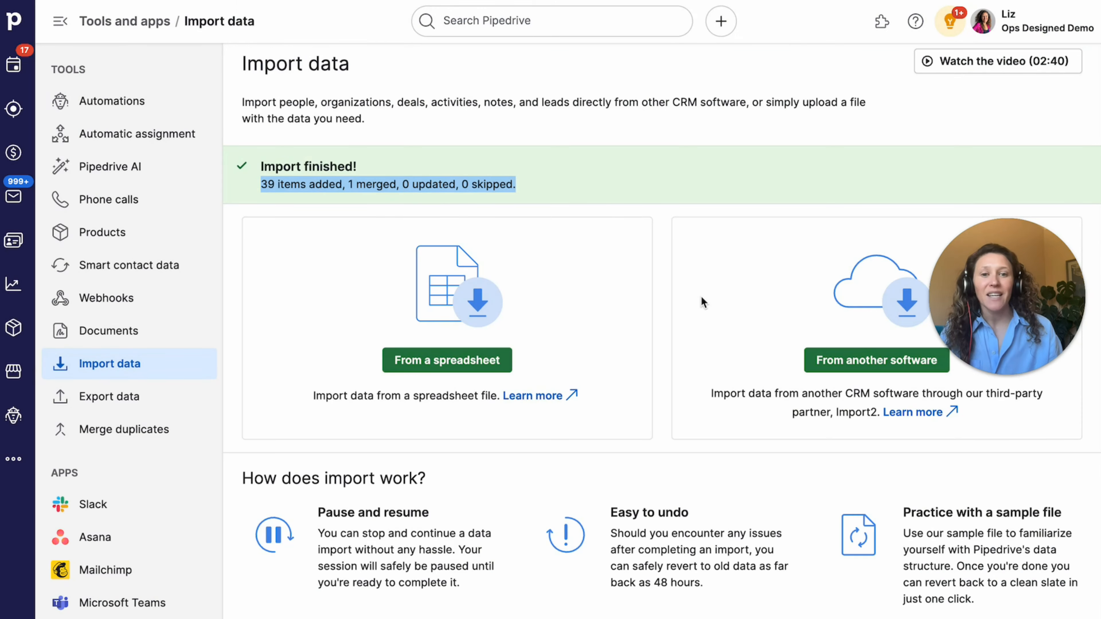
scroll(705, 260, "down", 4)
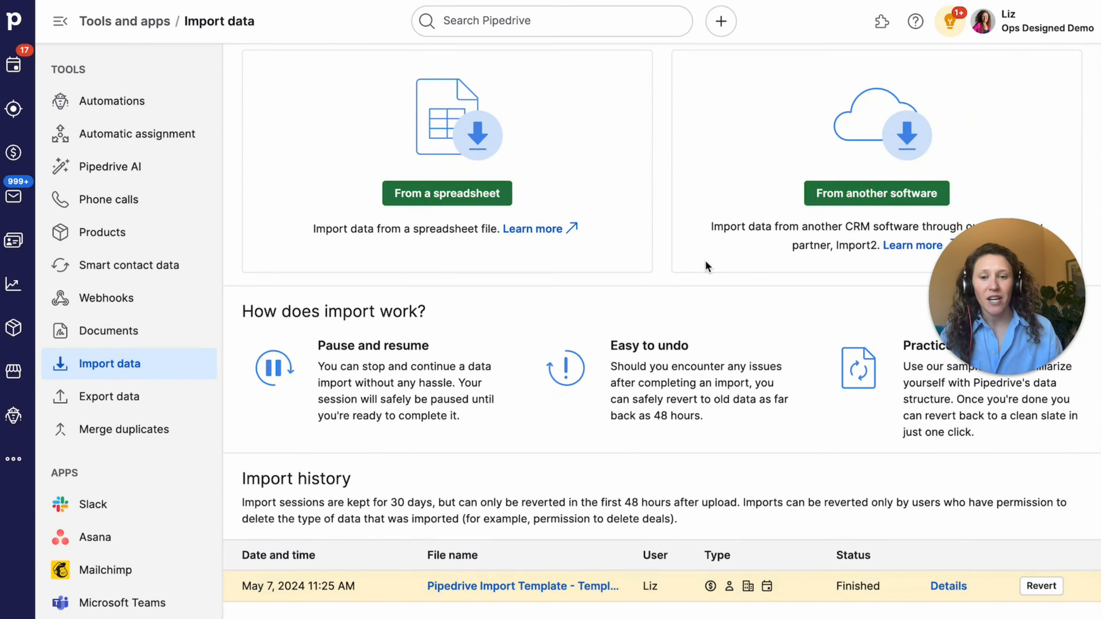
left_click_drag(245, 586, 914, 586)
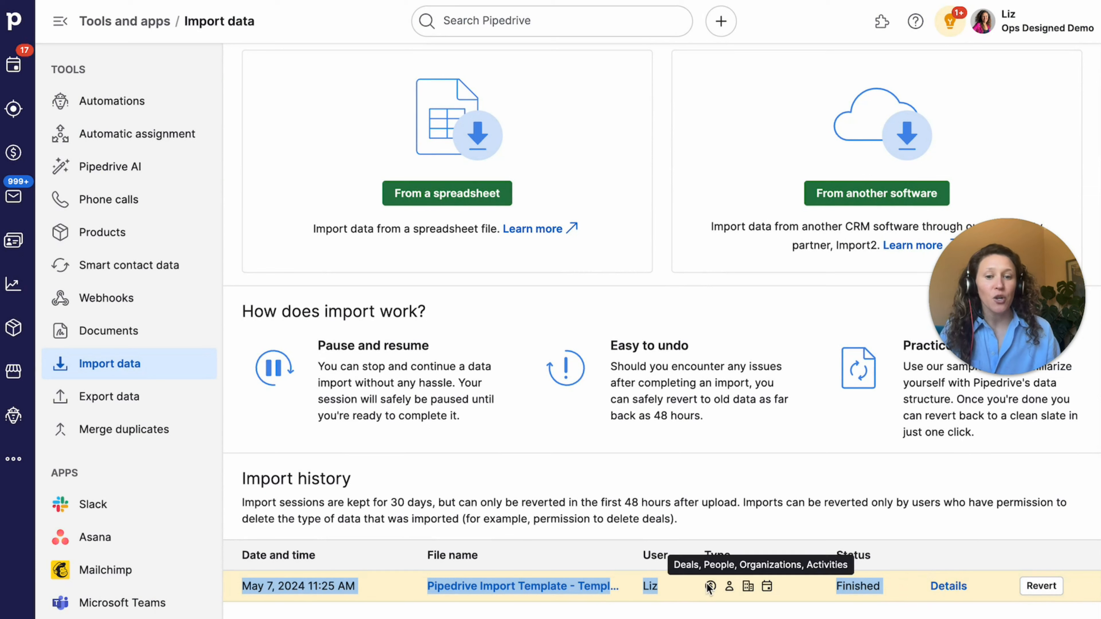
left_click(942, 587)
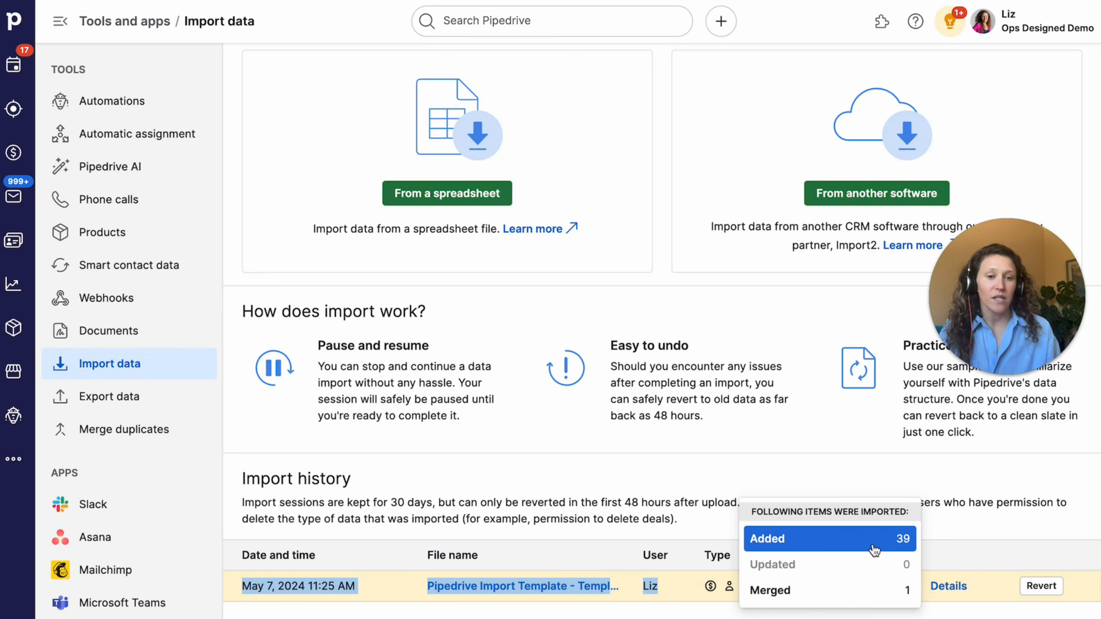
left_click(853, 547)
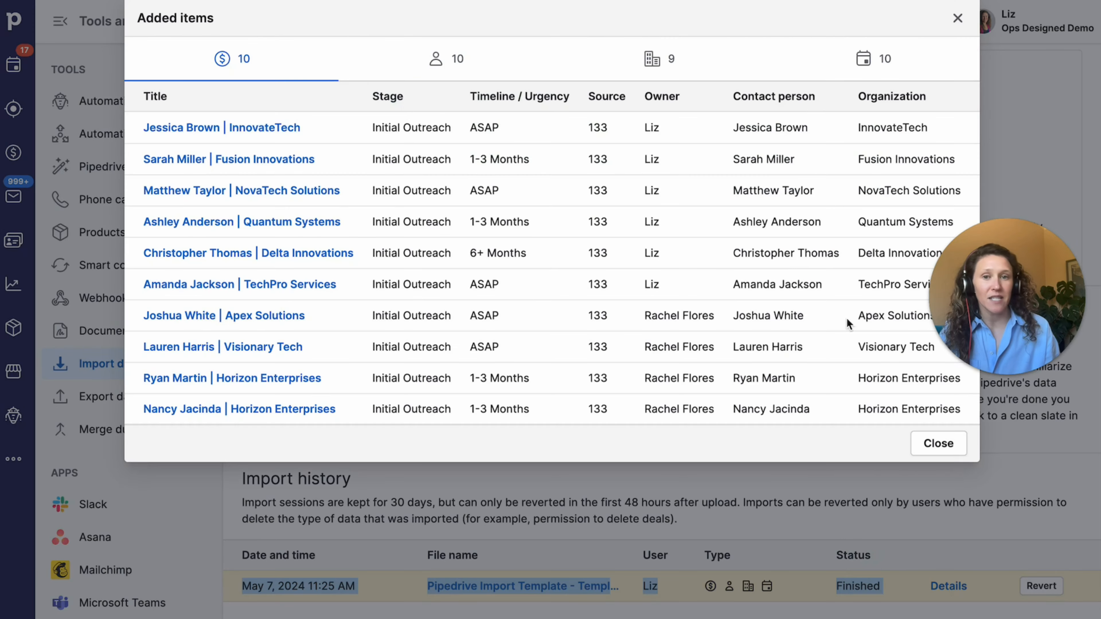
left_click(938, 444)
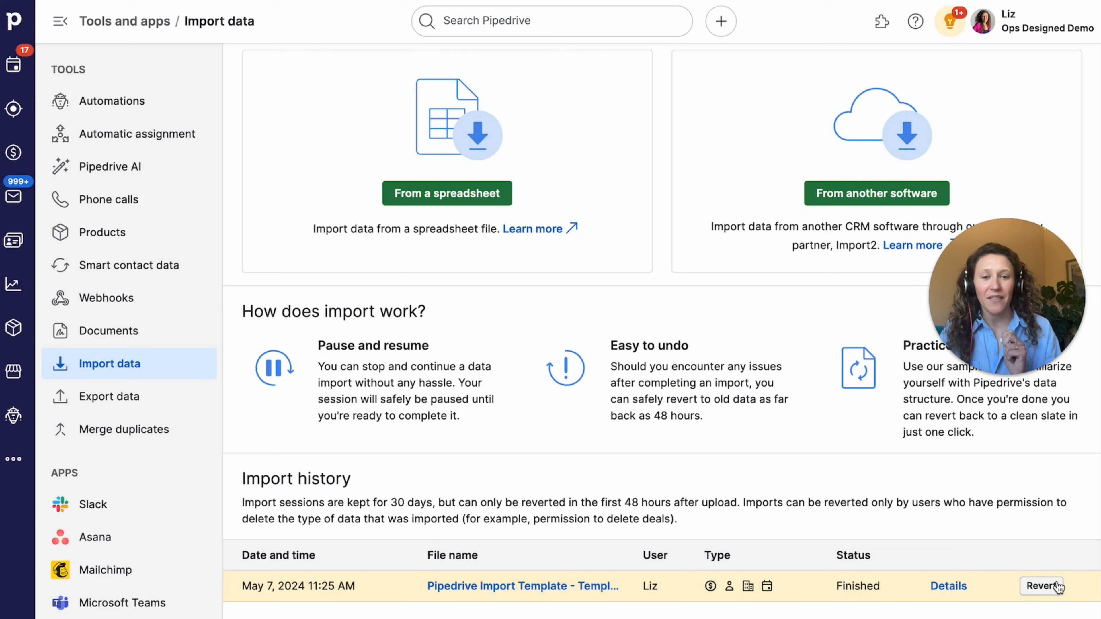
left_click_drag(599, 502, 731, 503)
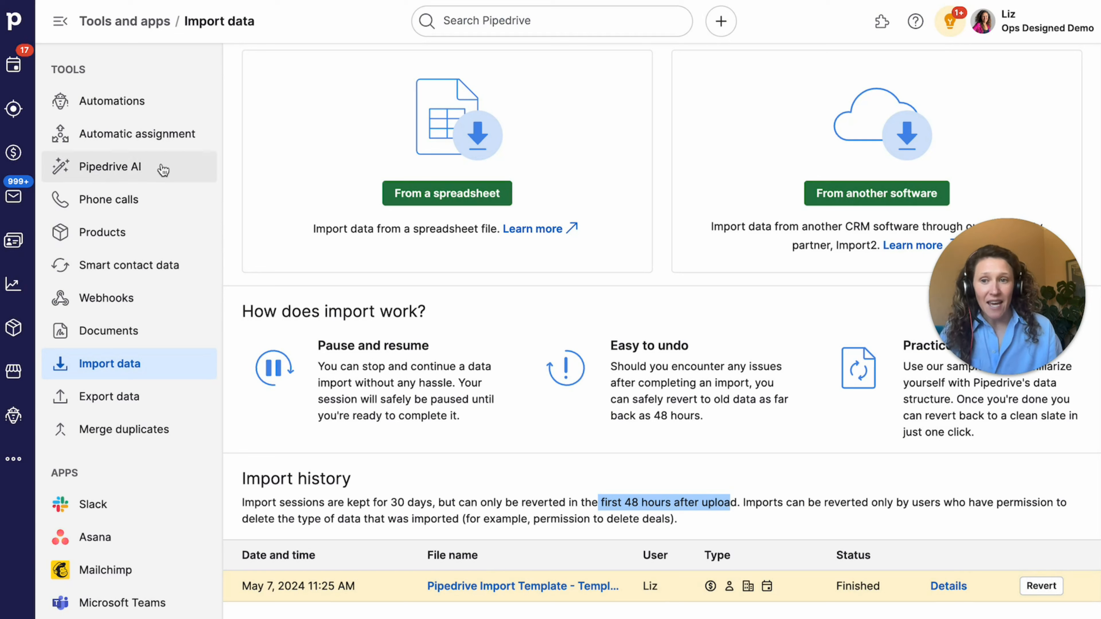
mouse_move(934, 598)
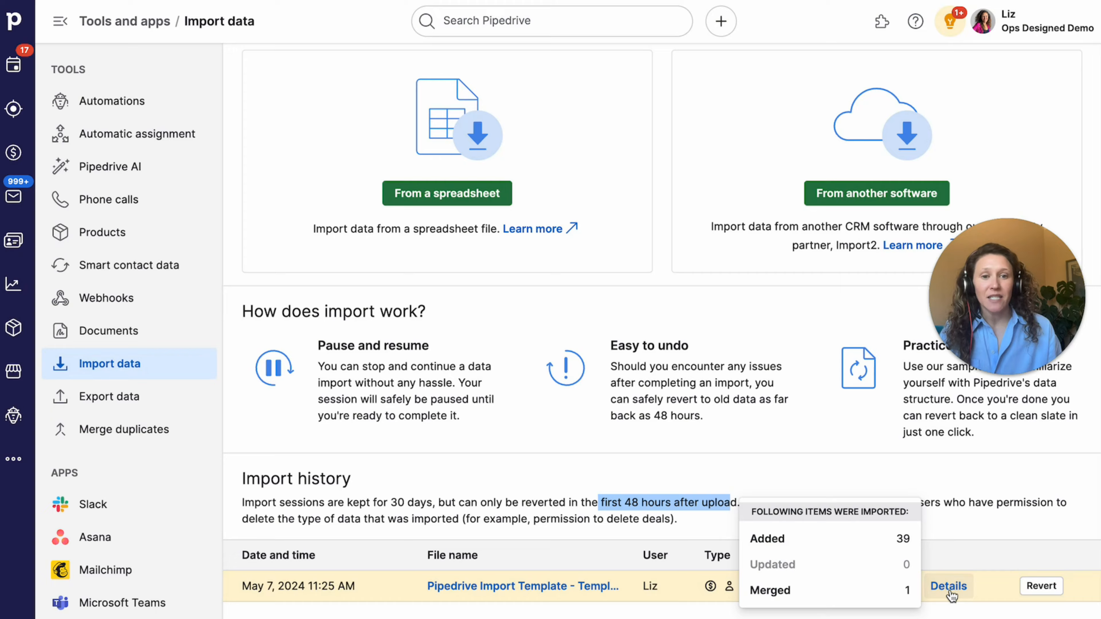
left_click(837, 532)
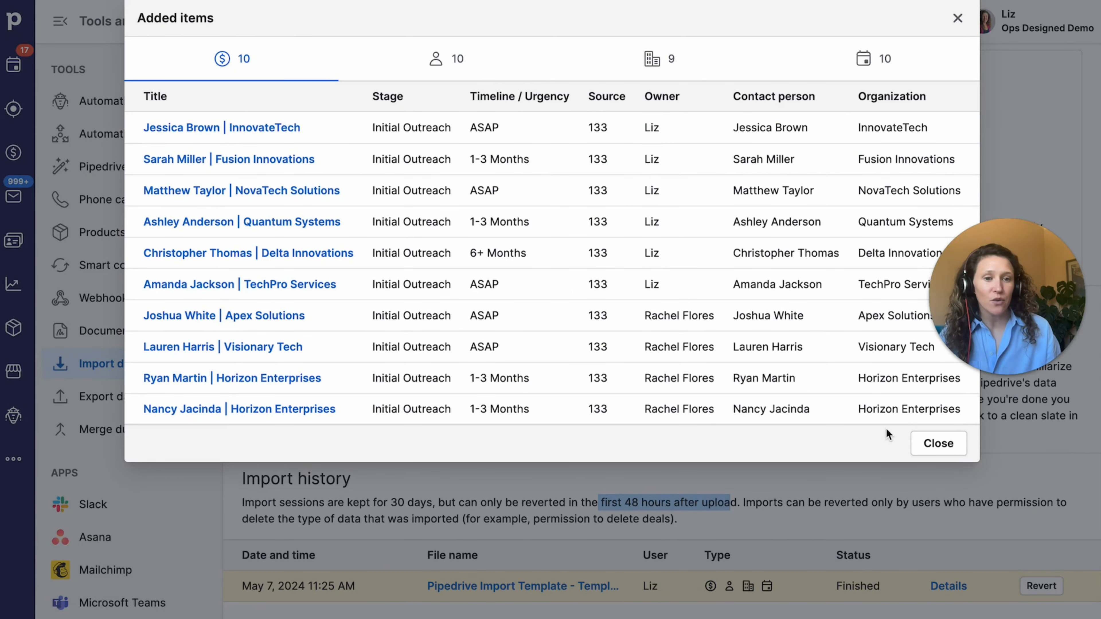
left_click(642, 63)
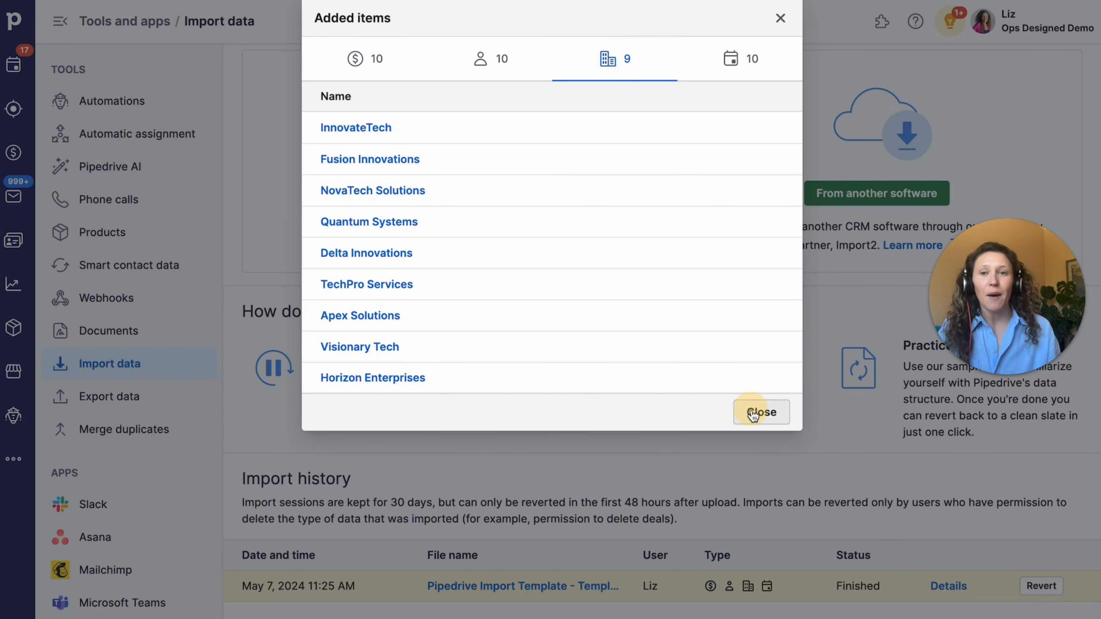
left_click(760, 411)
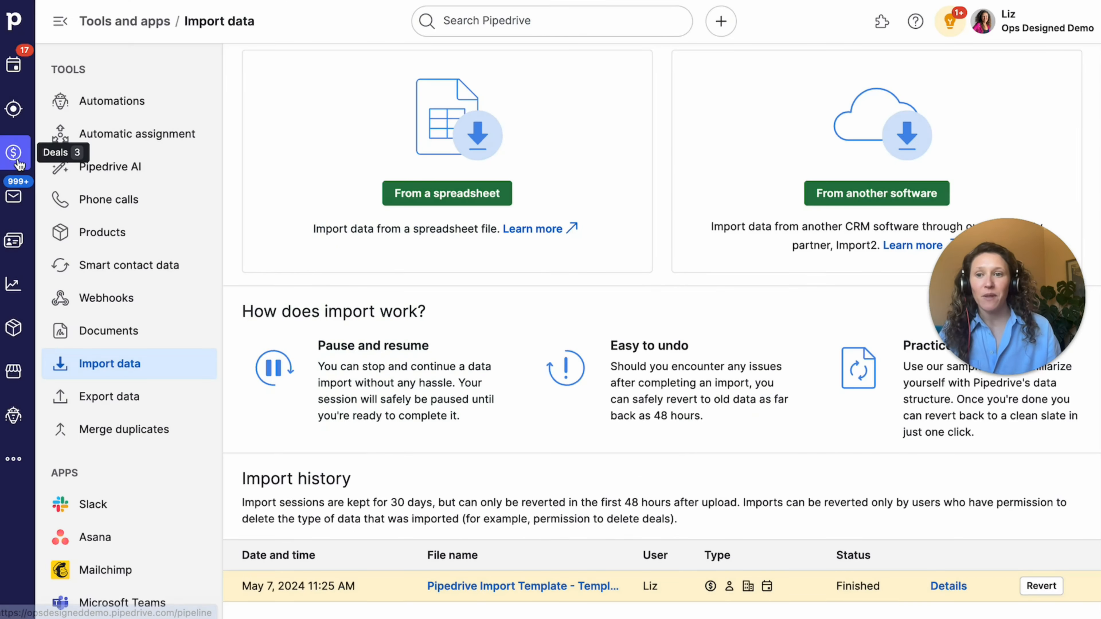
left_click(13, 152)
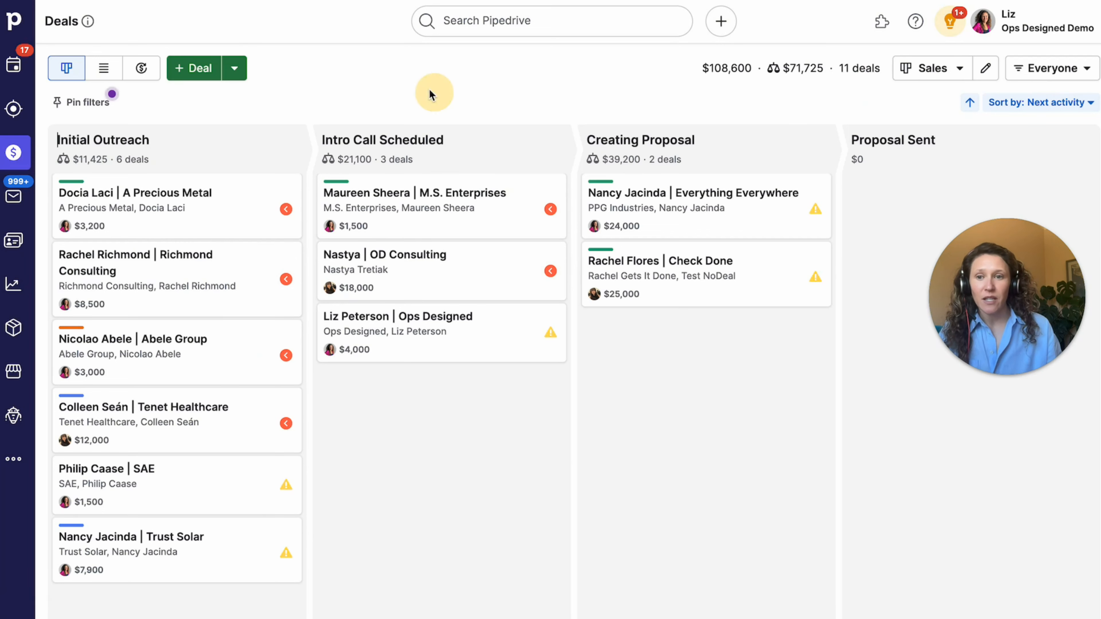
- Refresh the Sales pipeline to show 21 deals and scroll the Initial Outreach column
left_click(69, 1)
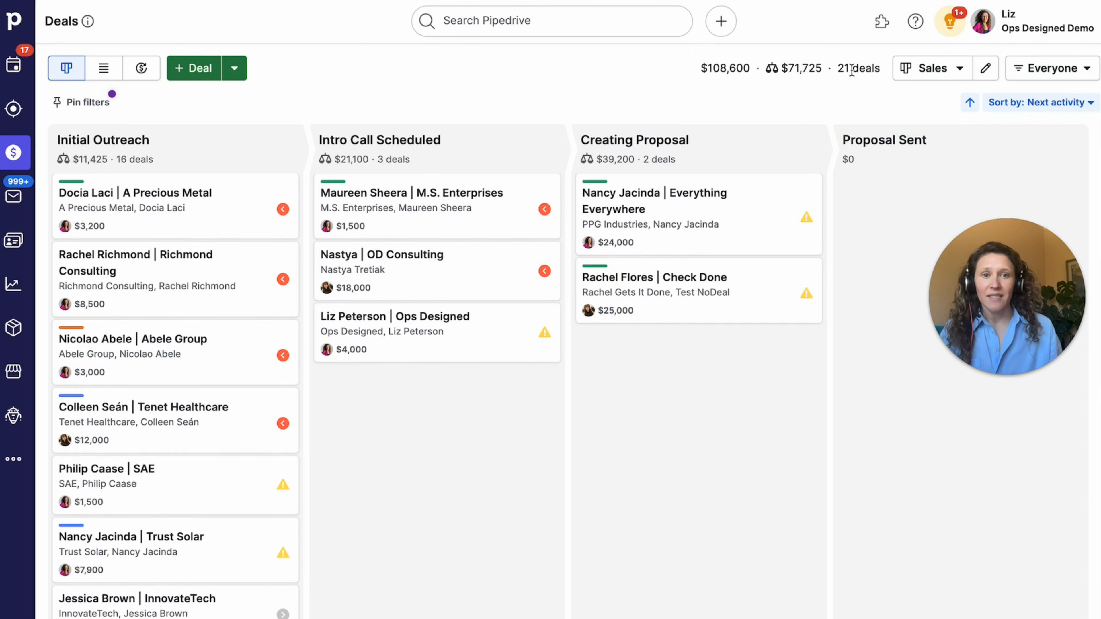
left_click_drag(834, 73, 875, 73)
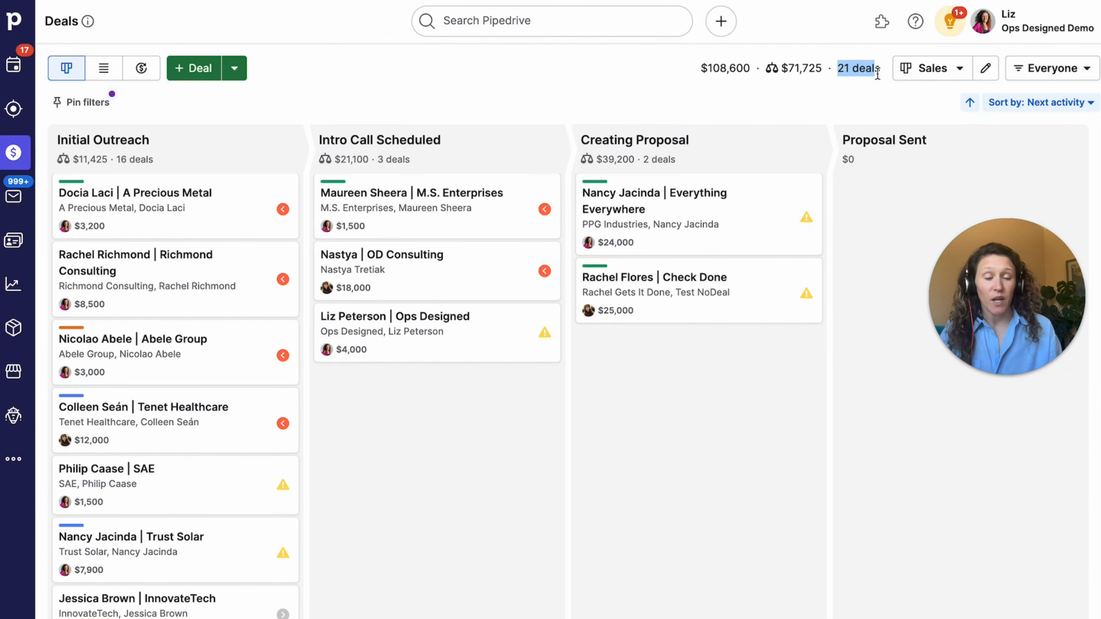
mouse_move(264, 130)
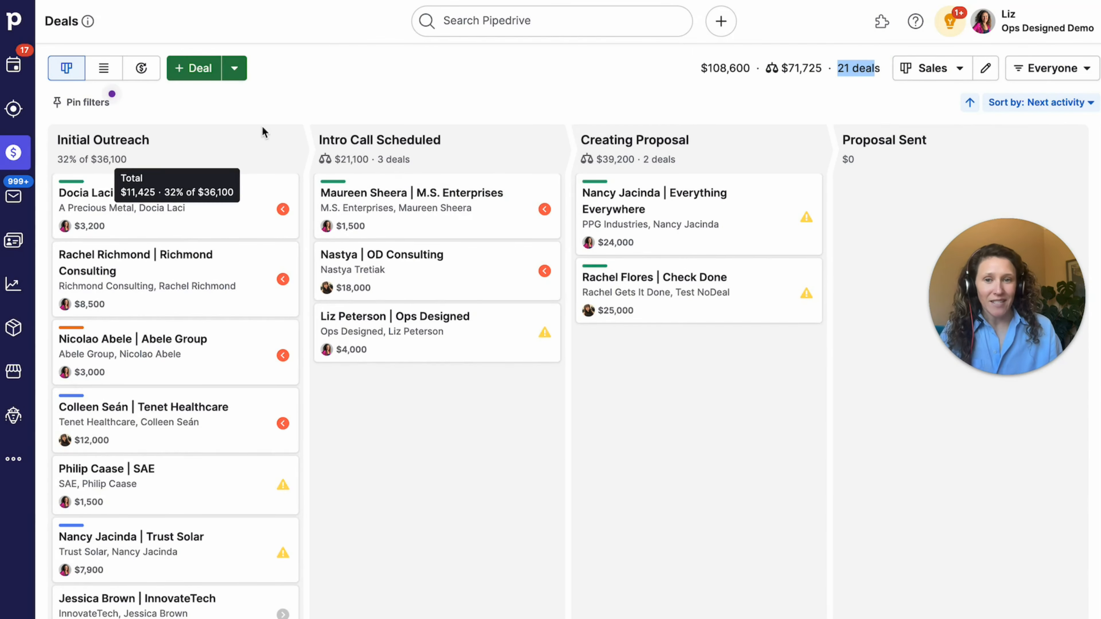
scroll(222, 137, "down", 1)
scroll(221, 137, "down", 10)
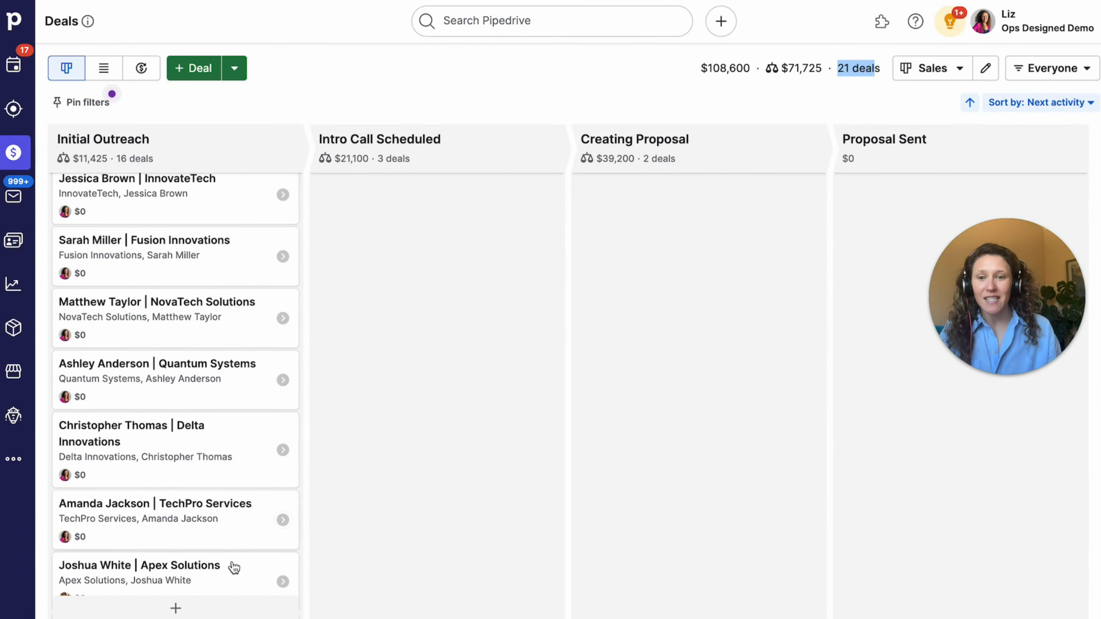
- Check the Everyone owner filter, then open the imported Fusion Innovations deal
left_click(1057, 70)
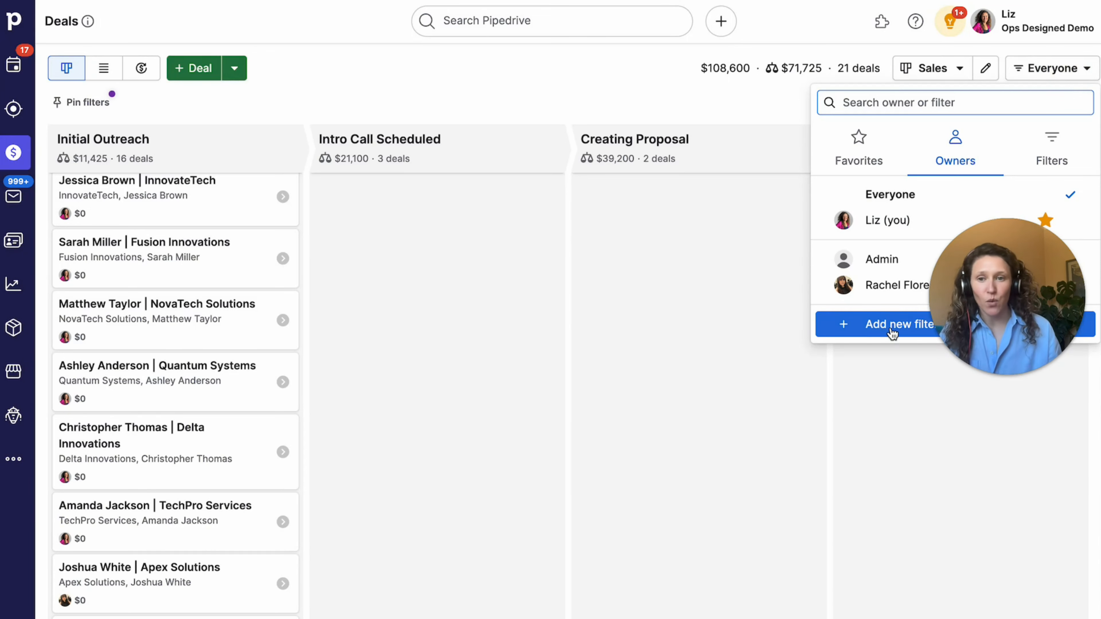
left_click(406, 76)
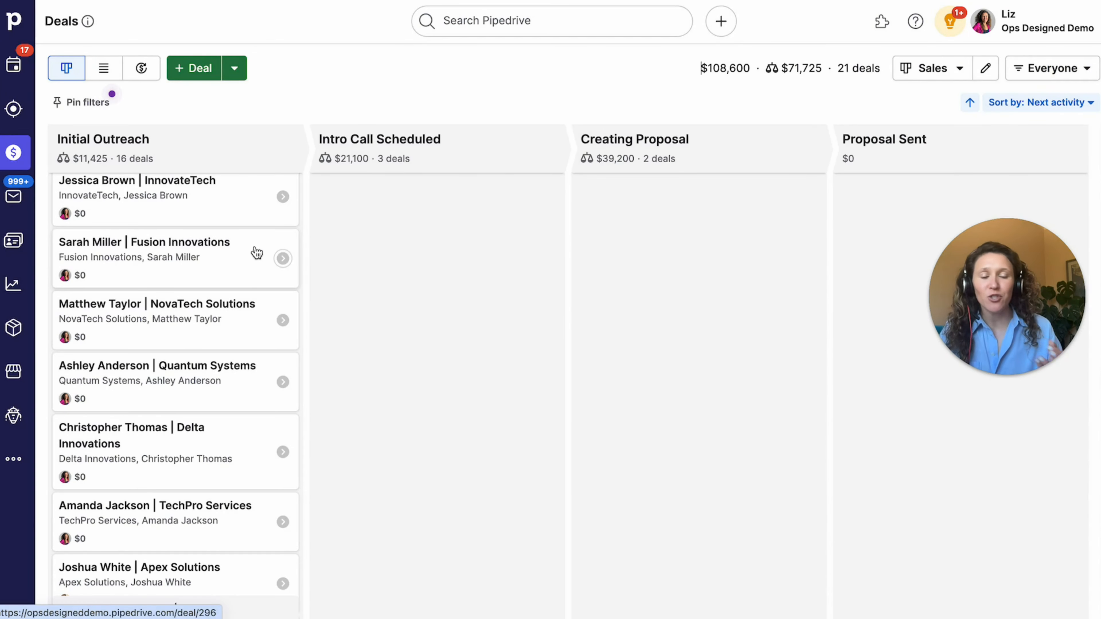
left_click(229, 278)
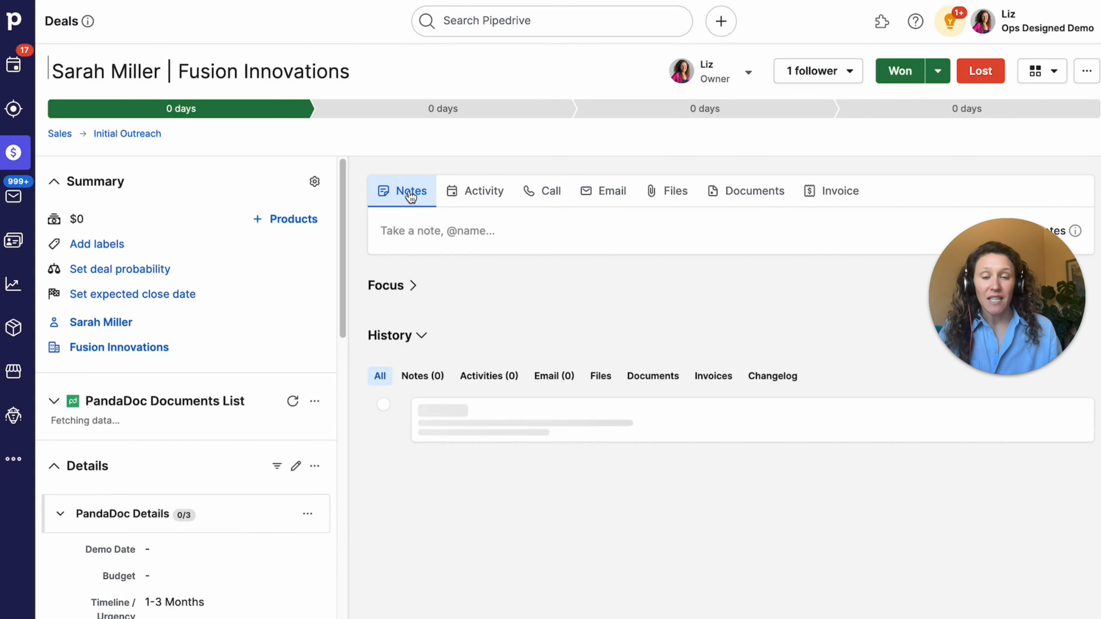
- Check Fusion Innovations' Post Conference Follow Up activity and details, then open the Visionary Tech deal
left_click(411, 286)
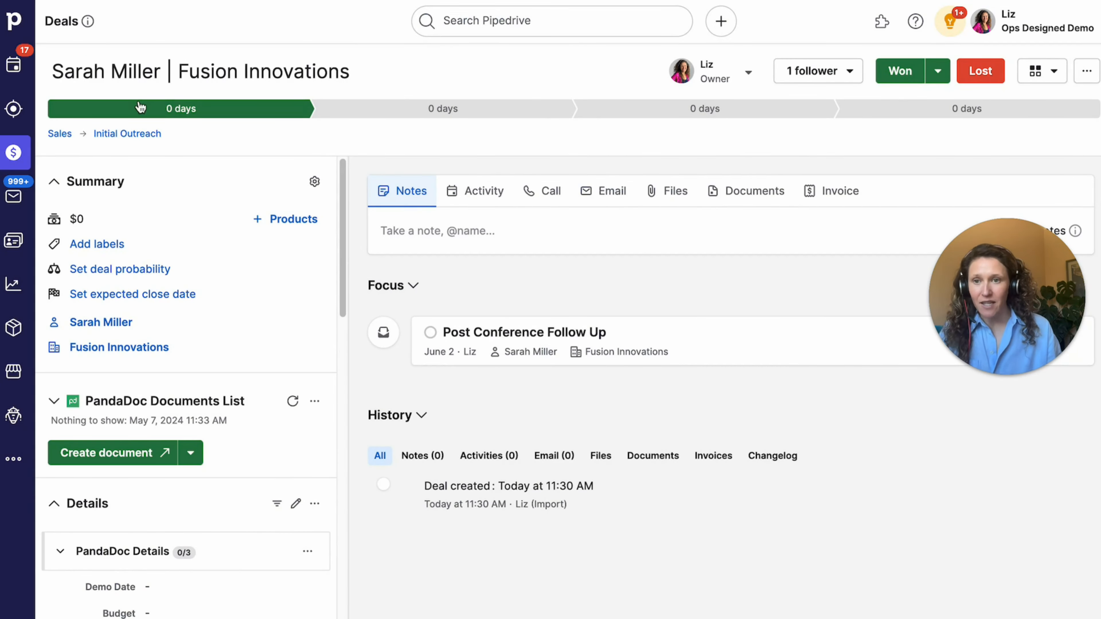
scroll(258, 243, "down", 10)
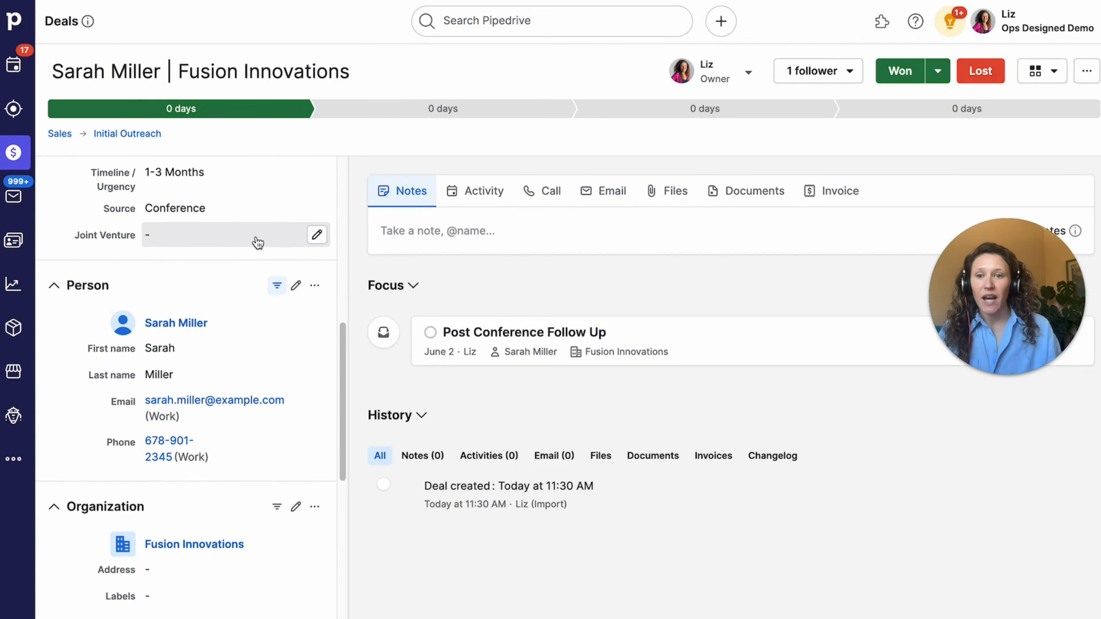
scroll(257, 243, "up", 3)
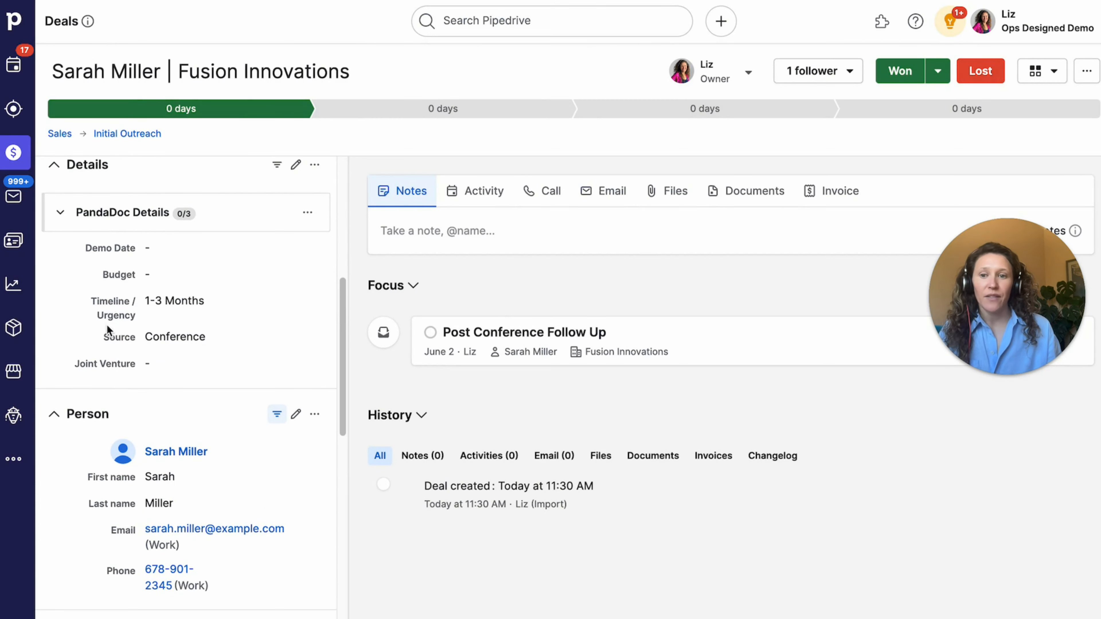
scroll(120, 329, "down", 3)
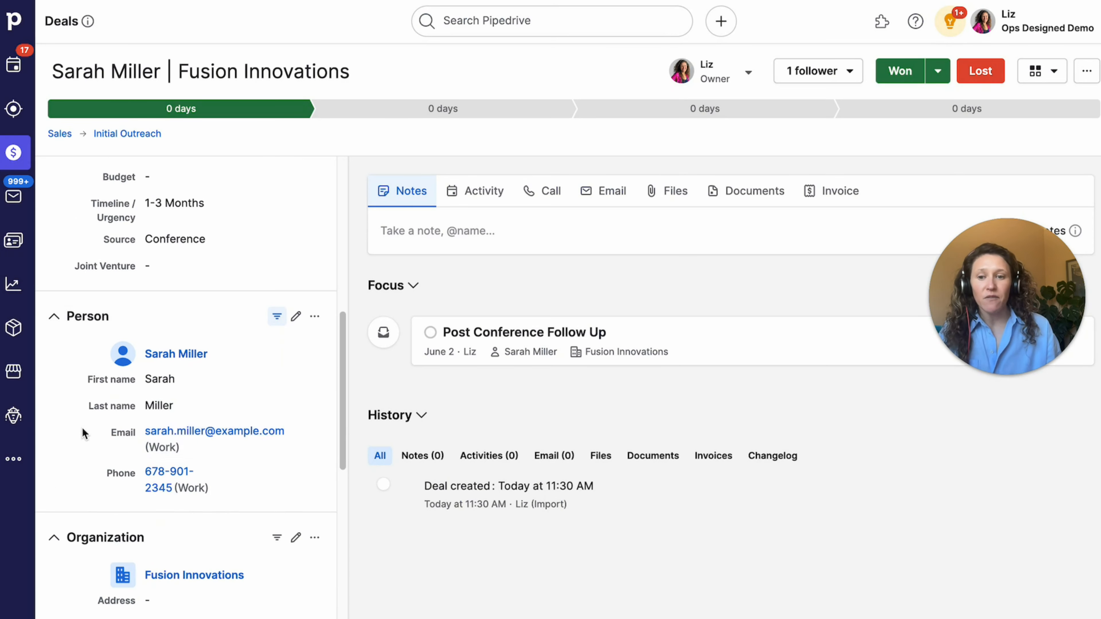
scroll(82, 427, "down", 6)
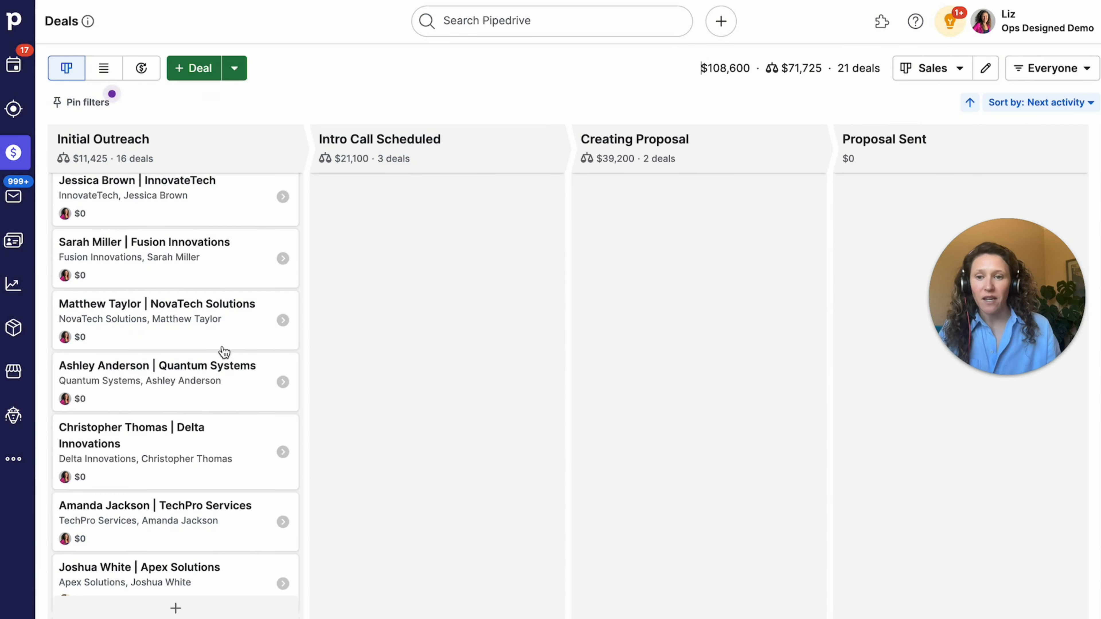
scroll(223, 350, "down", 5)
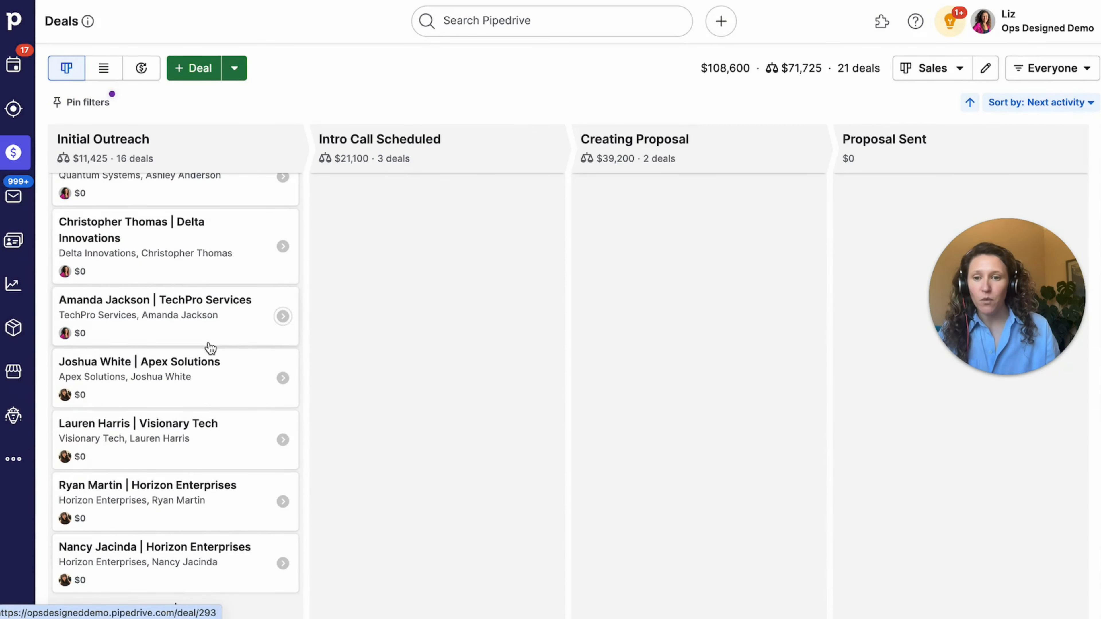
left_click(200, 459)
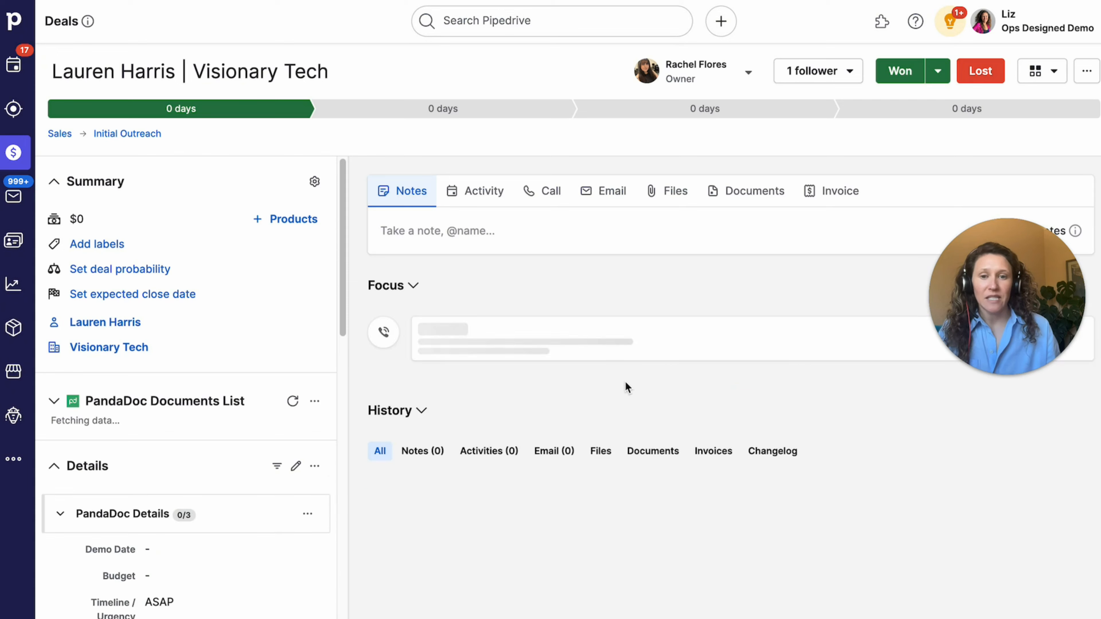